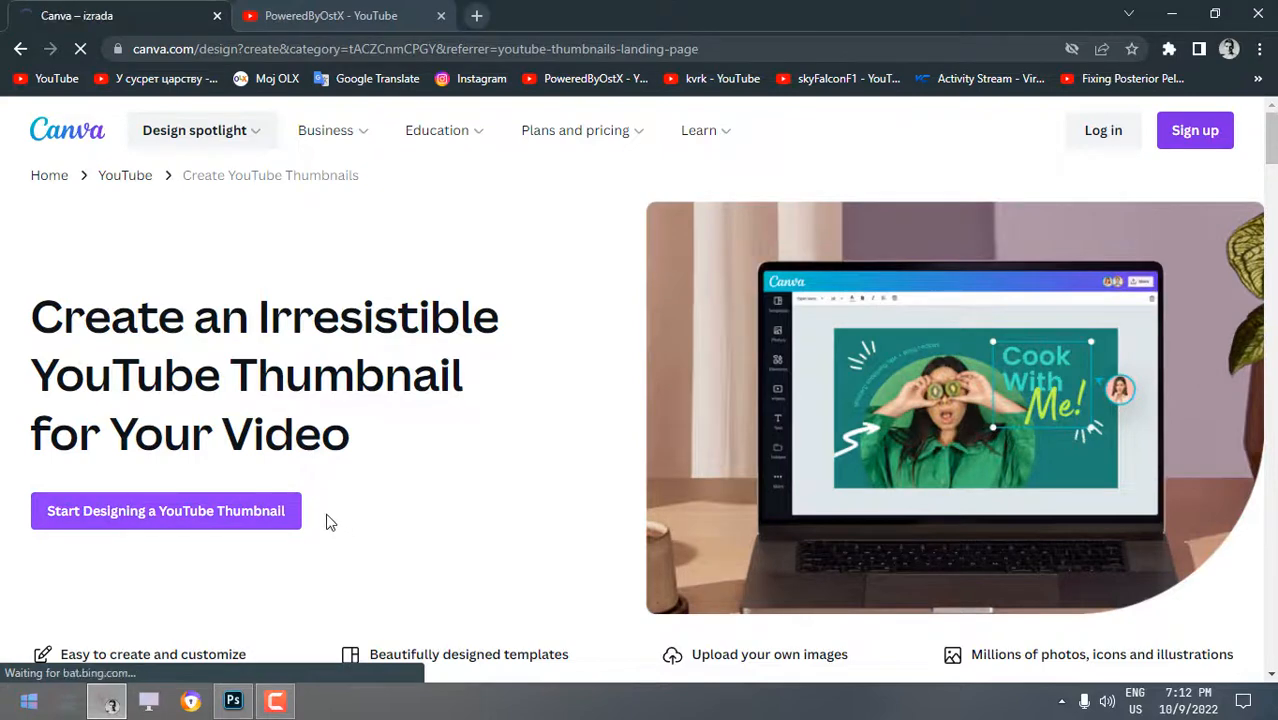
Try the vegan ginger cookies, Business Ideas and Before/After templates on the blank YouTube thumbnail page.
{"action": "scroll", "coordinate": [238, 415], "scroll_direction": "down", "scroll_amount": 5}
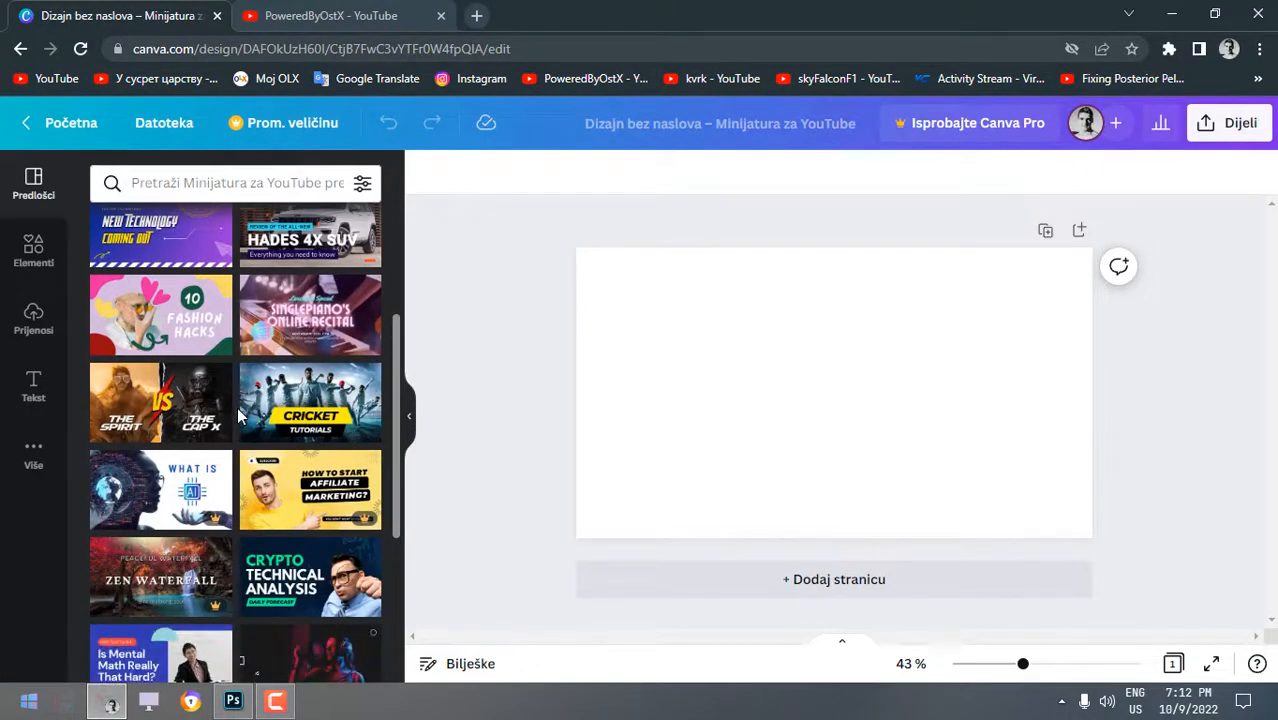
{"action": "scroll", "coordinate": [238, 415], "scroll_direction": "down", "scroll_amount": 5}
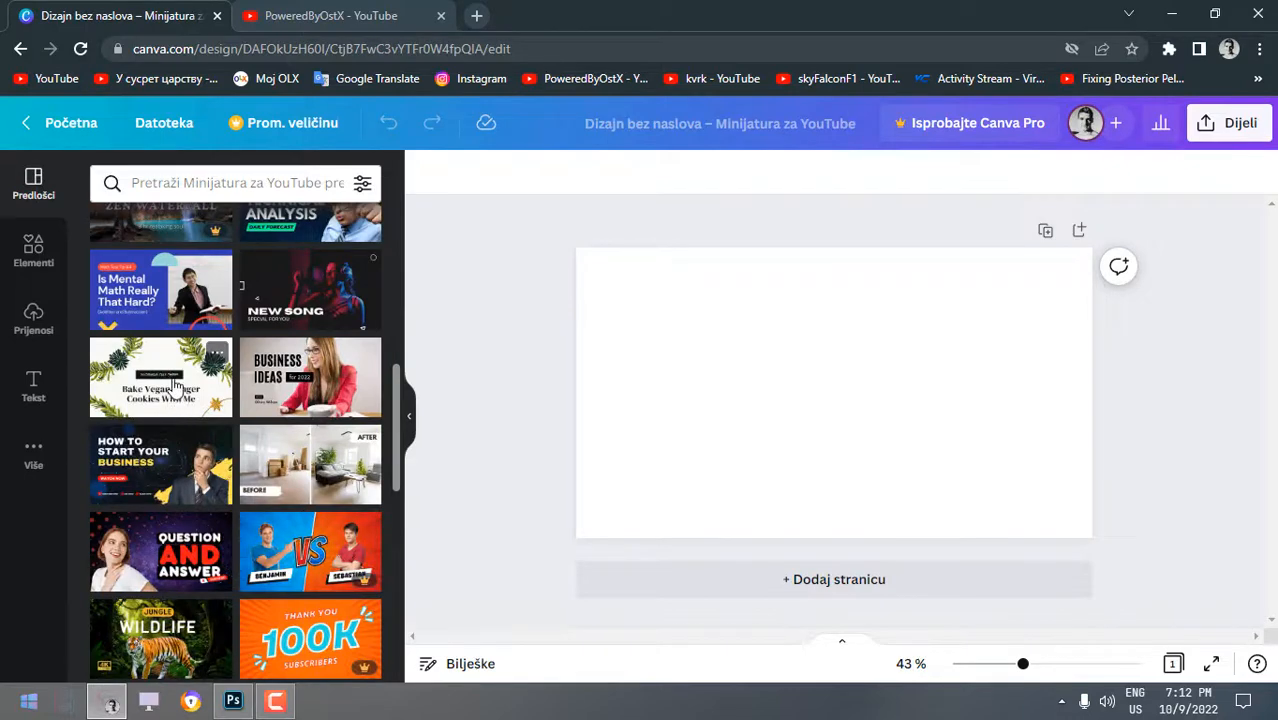
{"action": "left_click", "coordinate": [173, 385]}
{"action": "left_click", "coordinate": [328, 410]}
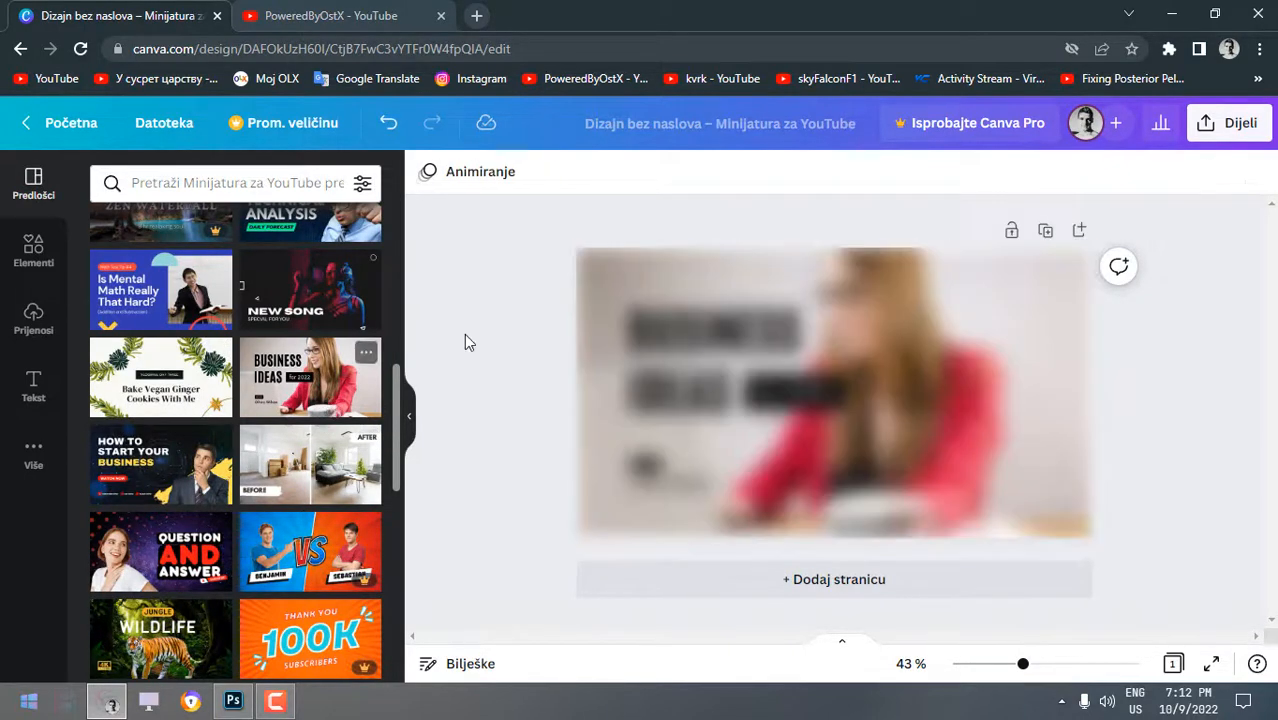
{"action": "left_click", "coordinate": [352, 440]}
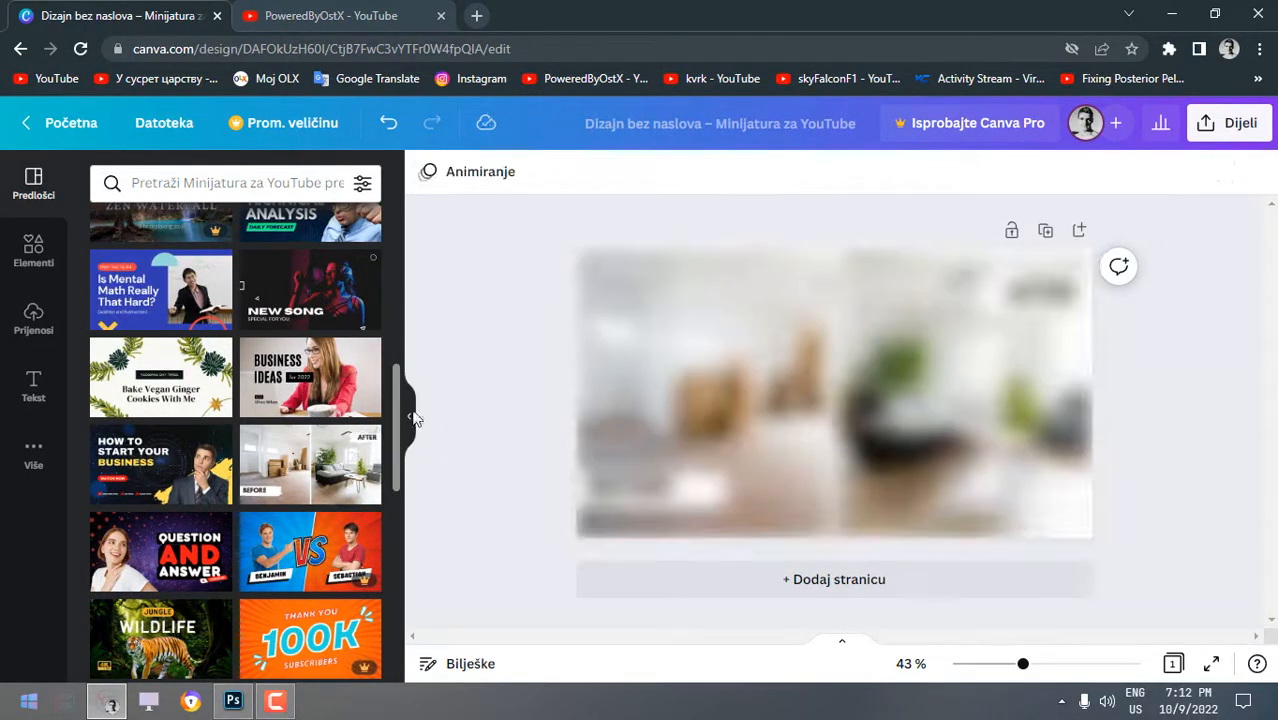
Apply the purple "New Technology Coming Out" template to the thumbnail page.
{"action": "scroll", "coordinate": [333, 445], "scroll_direction": "up", "scroll_amount": 3}
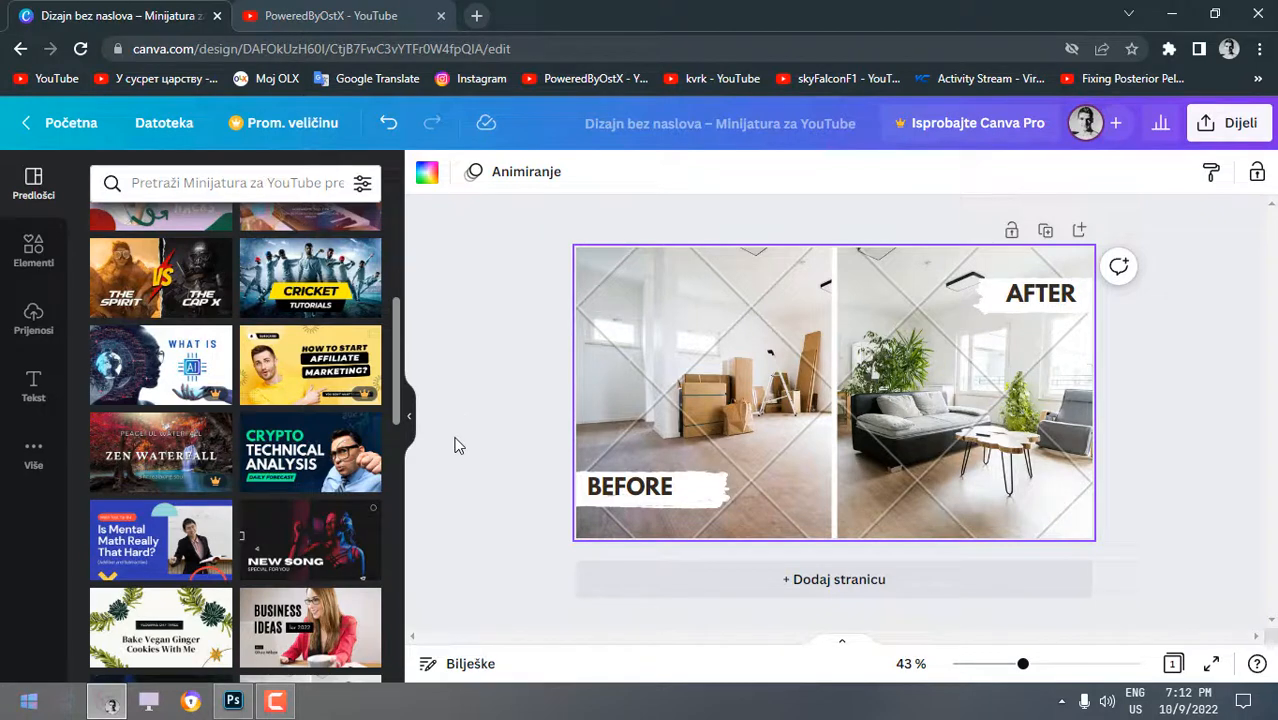
{"action": "scroll", "coordinate": [374, 455], "scroll_direction": "up", "scroll_amount": 3}
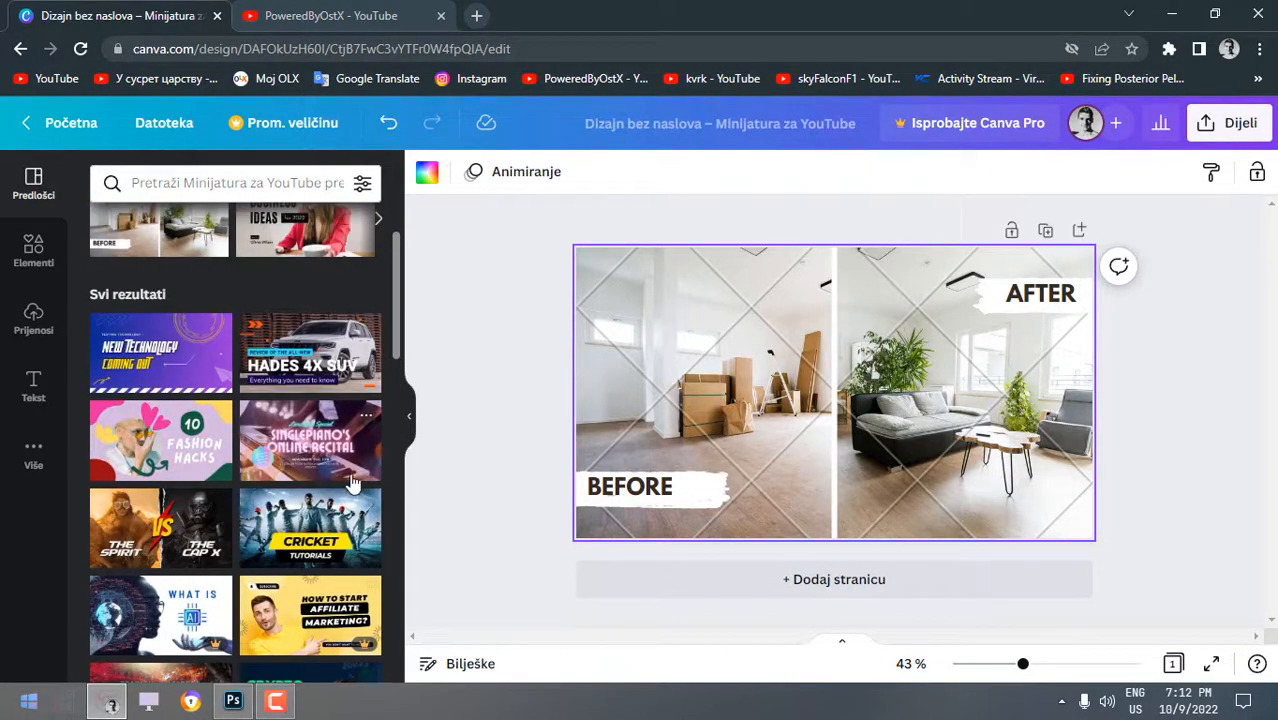
{"action": "left_click", "coordinate": [216, 330]}
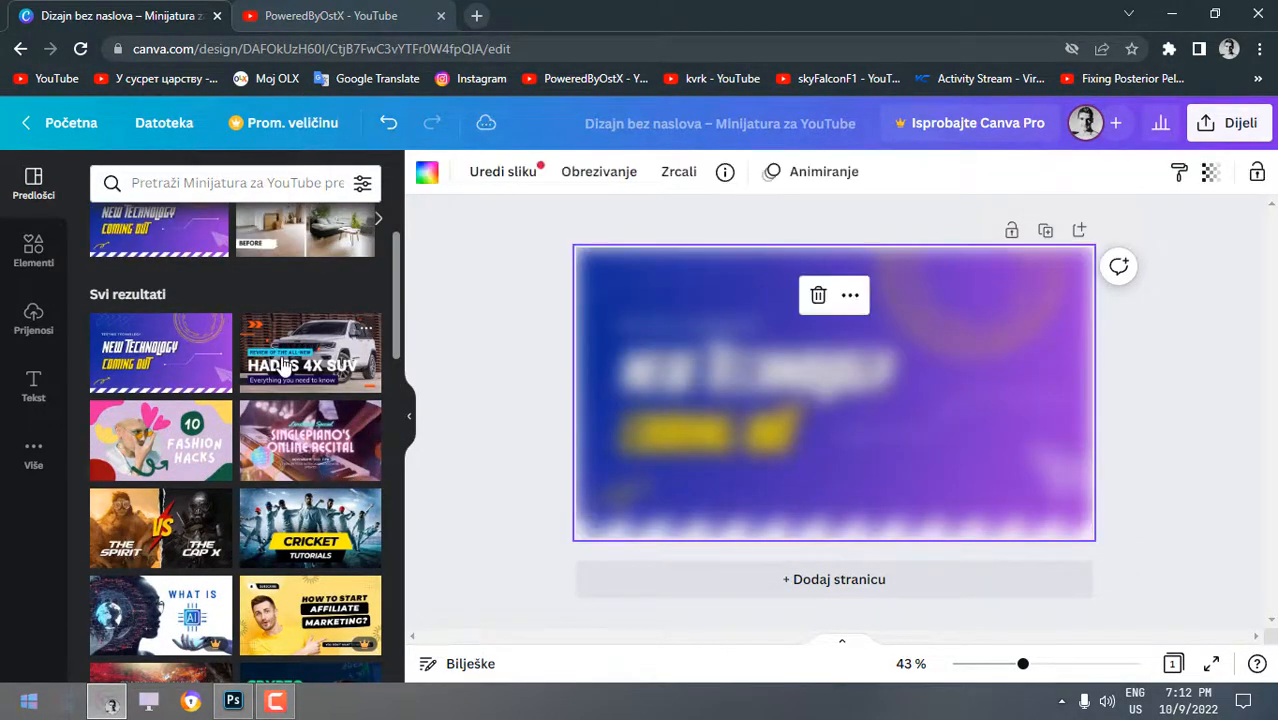
Preview the premium "Zen Waterfall" template and dismiss the Canva Pro offer.
{"action": "scroll", "coordinate": [284, 366], "scroll_direction": "down", "scroll_amount": 3}
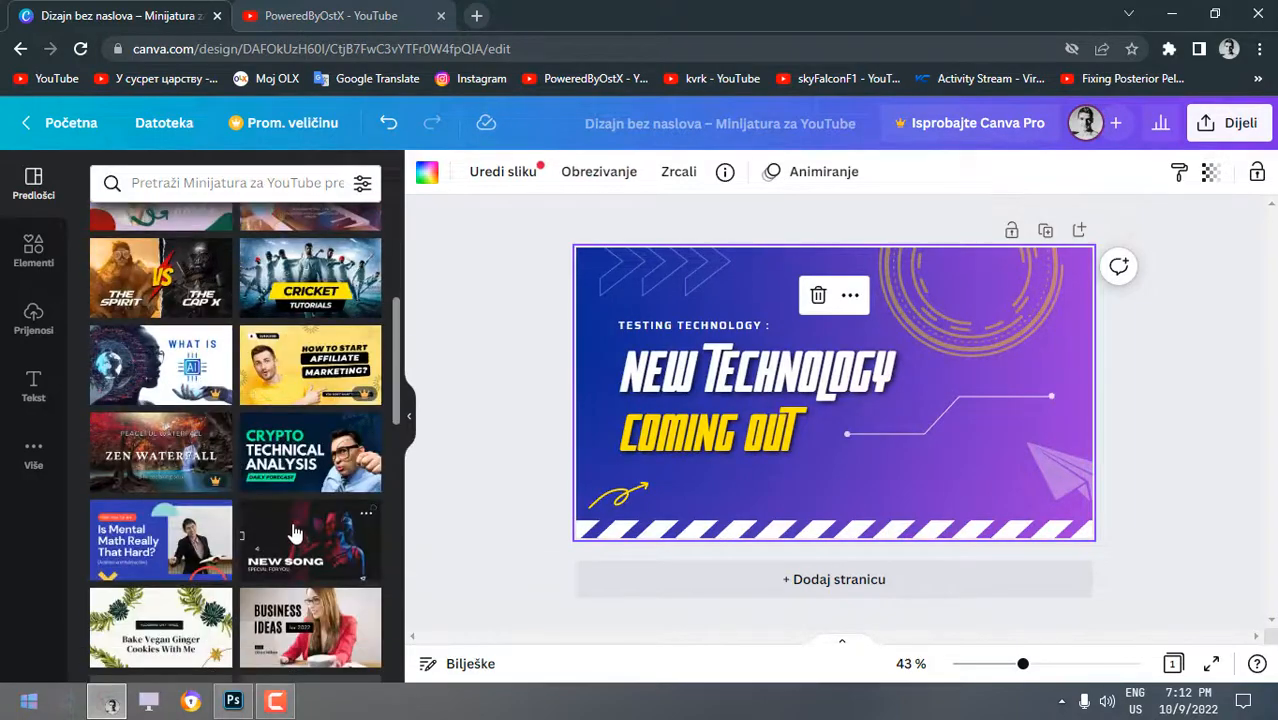
{"action": "left_click", "coordinate": [377, 422]}
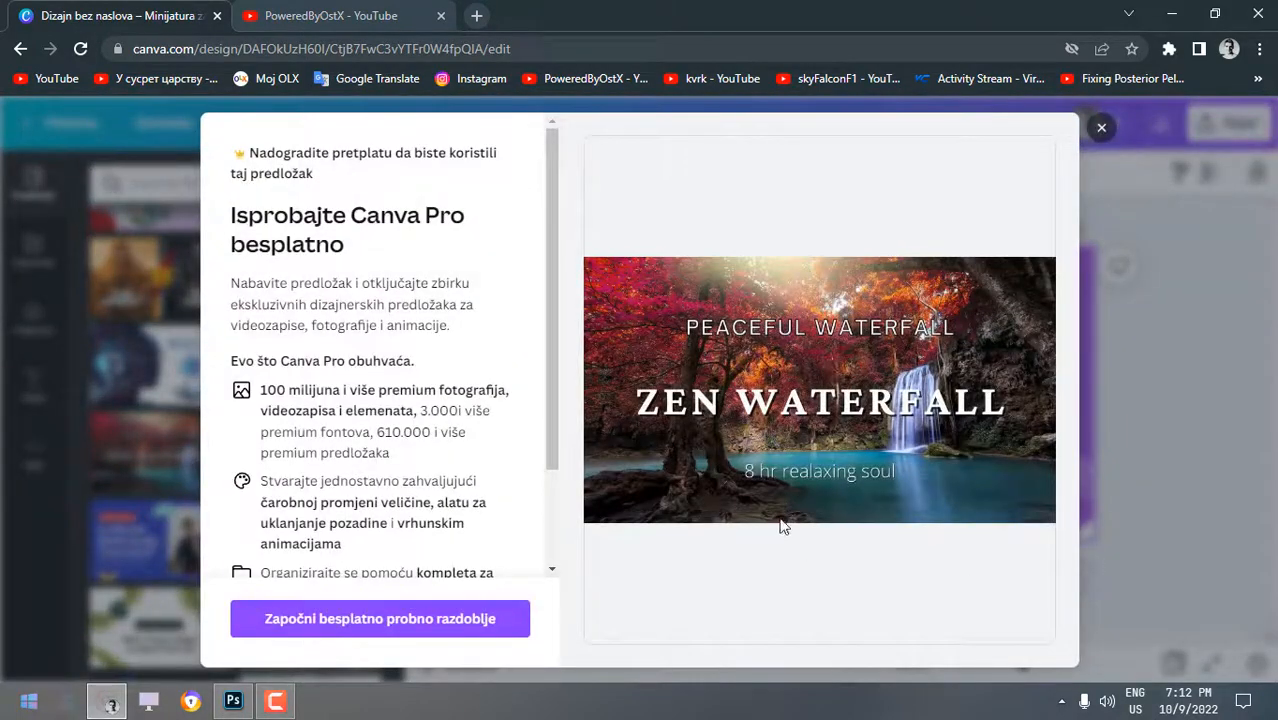
{"action": "left_click", "coordinate": [1100, 130]}
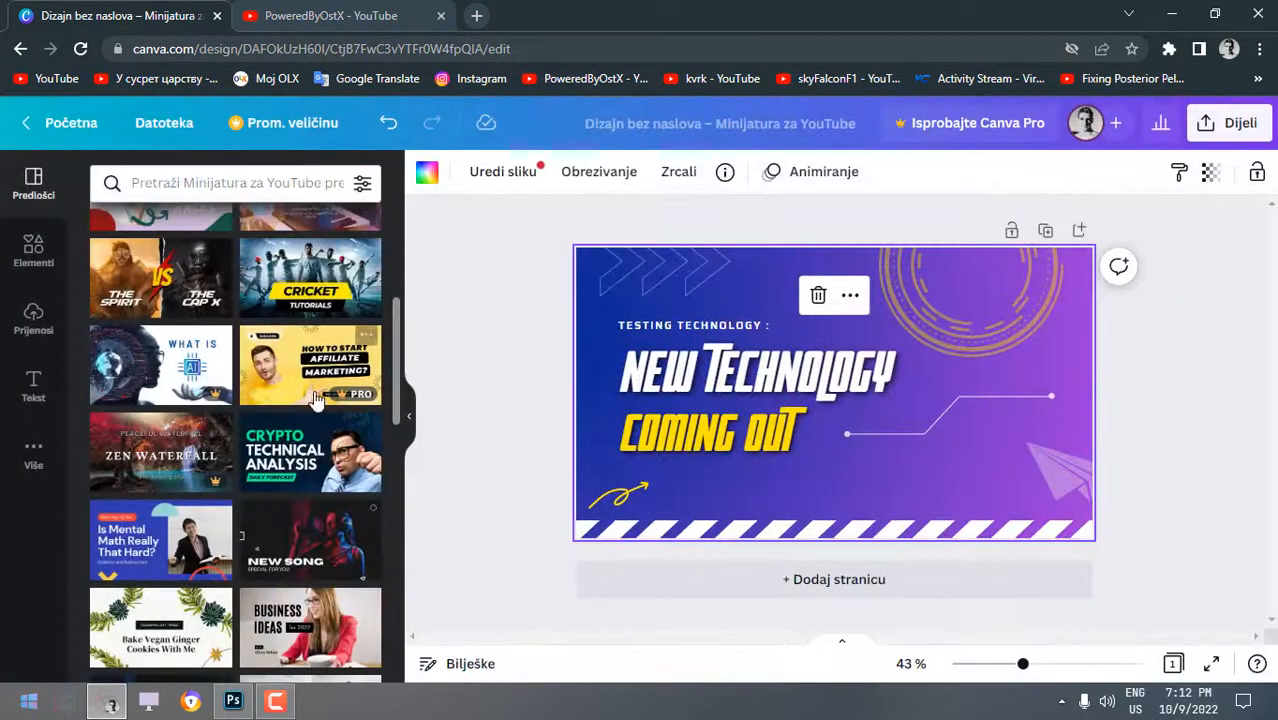
Look at the video thumbnails on the YouTube channel's uploads page and return to the Canva design.
{"action": "key", "text": "ctrl+Tab"}
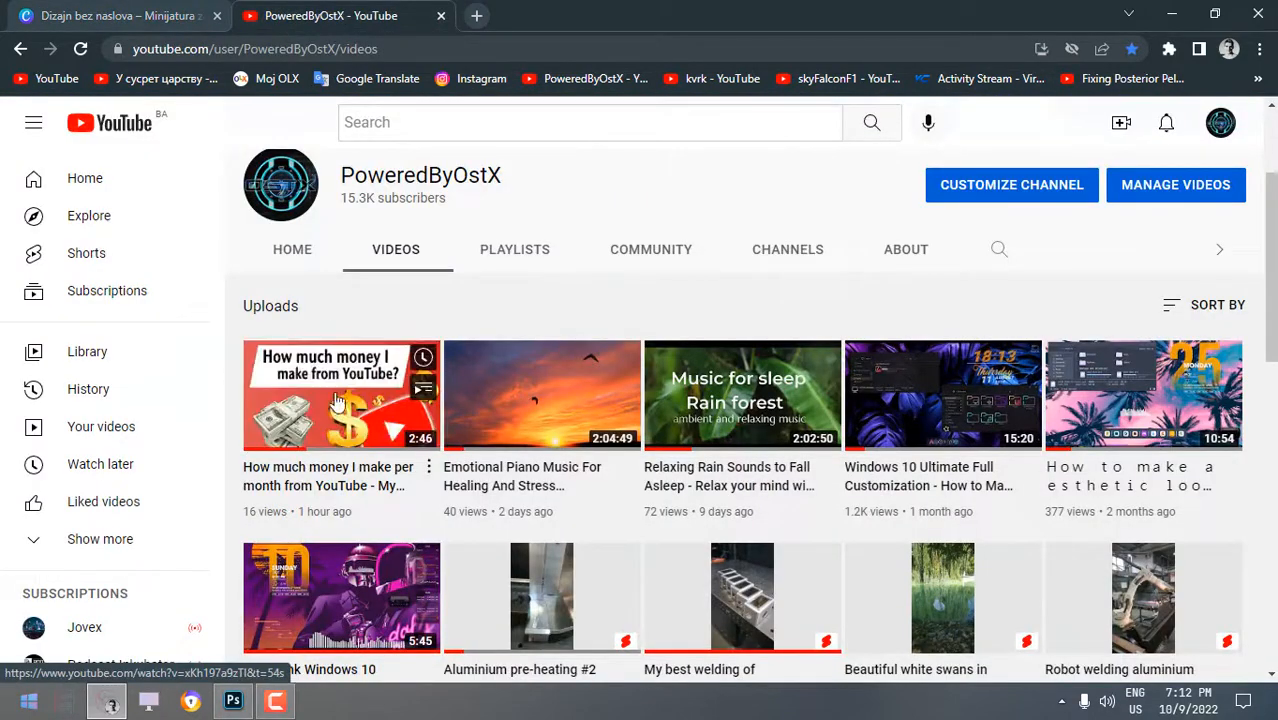
{"action": "left_click", "coordinate": [125, 12]}
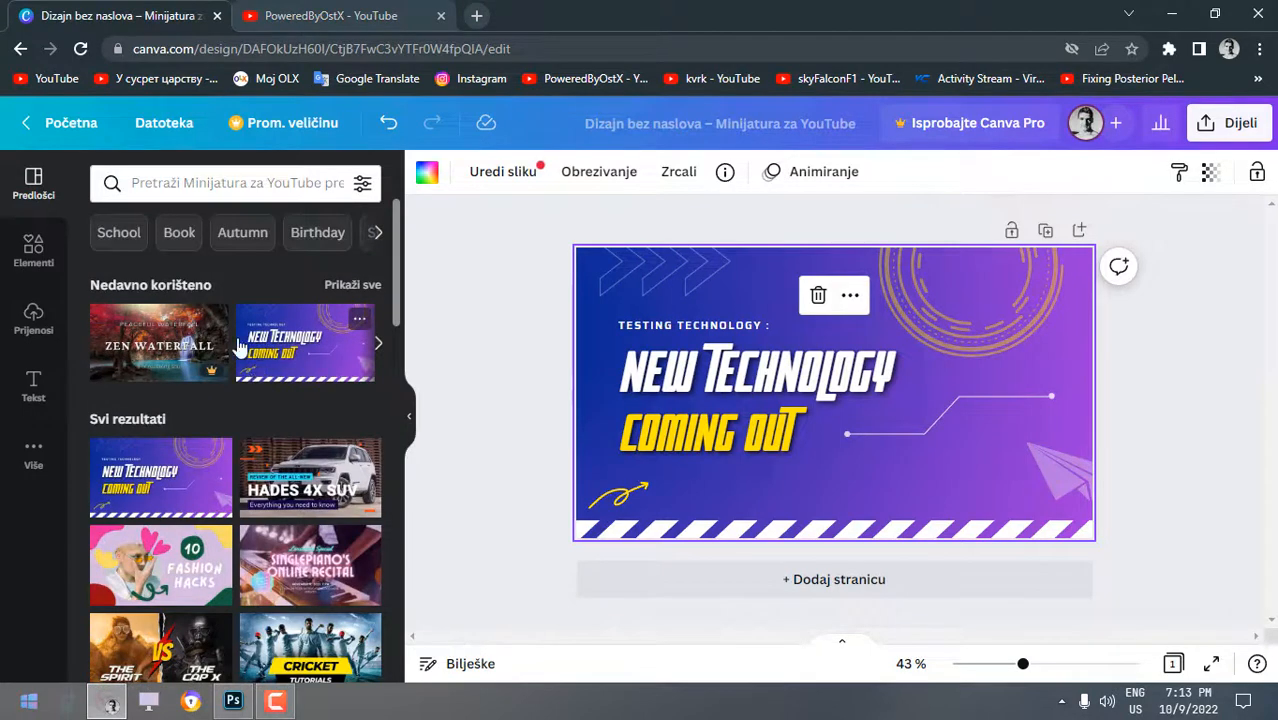
Search the thumbnail templates for "money" and preview the "Top 5 Ways to Make Money Online" template.
{"action": "left_click", "coordinate": [250, 183]}
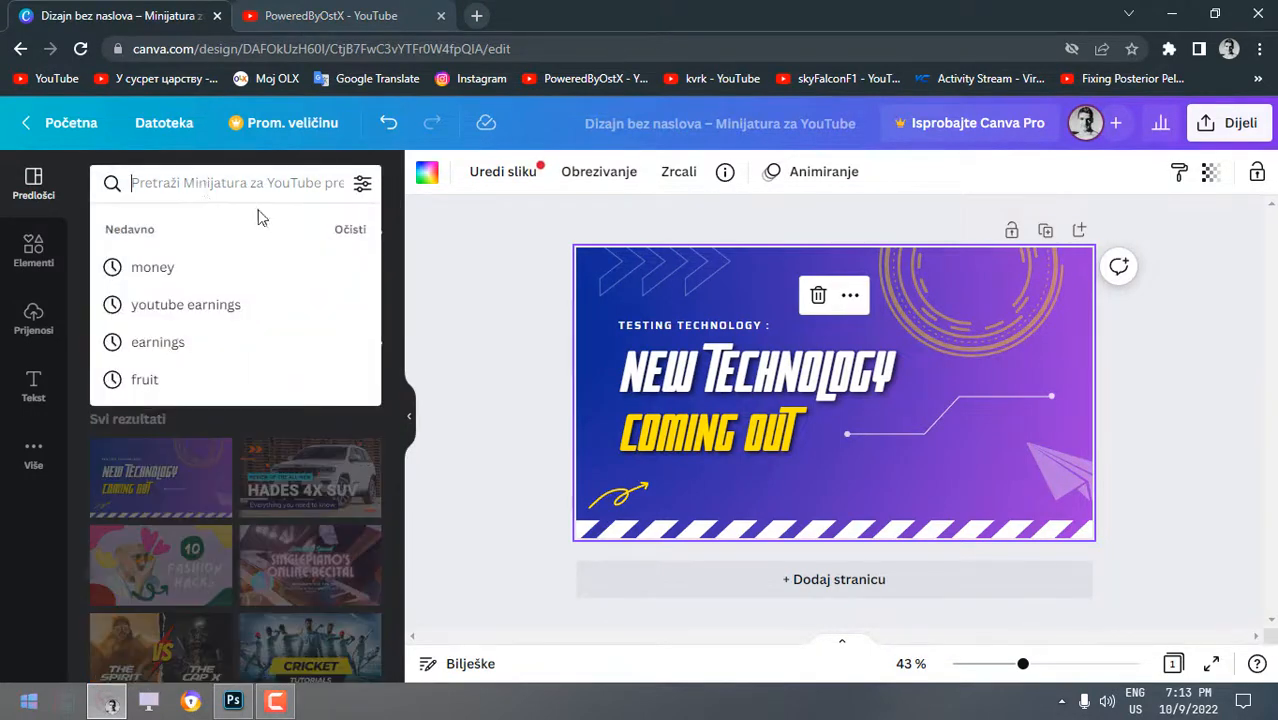
{"action": "left_click", "coordinate": [167, 276]}
{"action": "scroll", "coordinate": [268, 433], "scroll_direction": "down", "scroll_amount": 5}
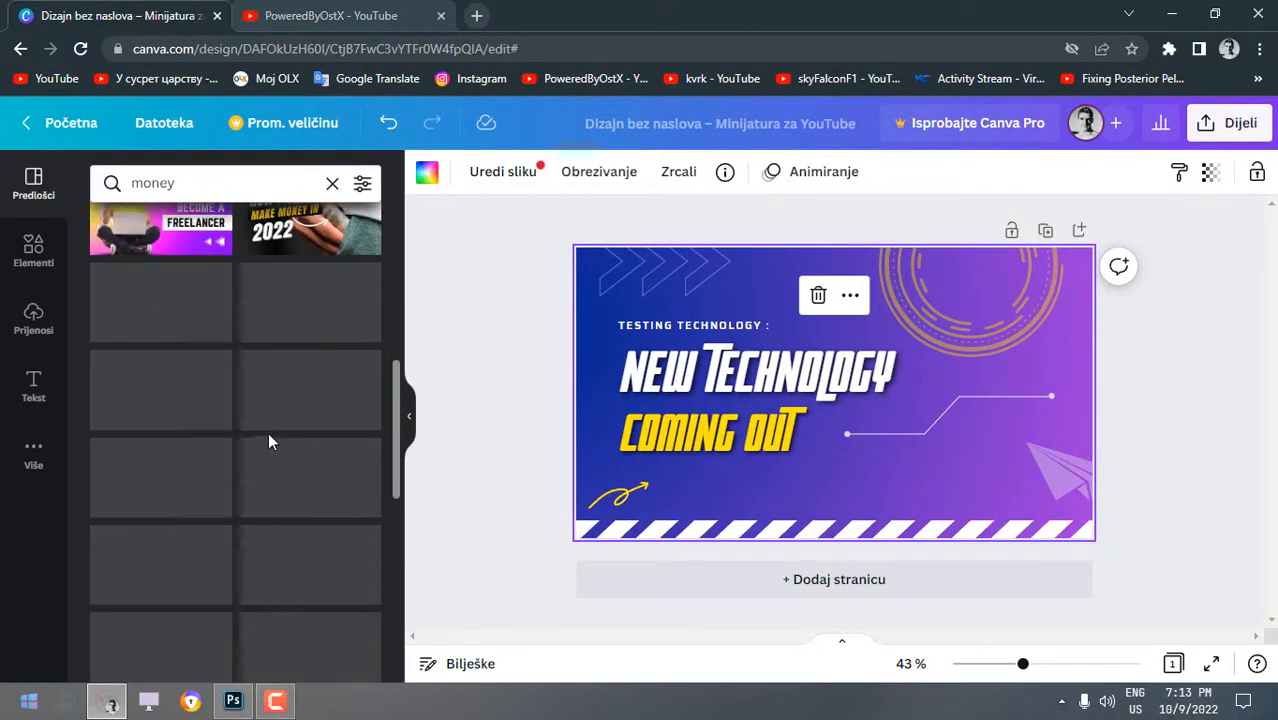
{"action": "scroll", "coordinate": [259, 383], "scroll_direction": "down", "scroll_amount": 5}
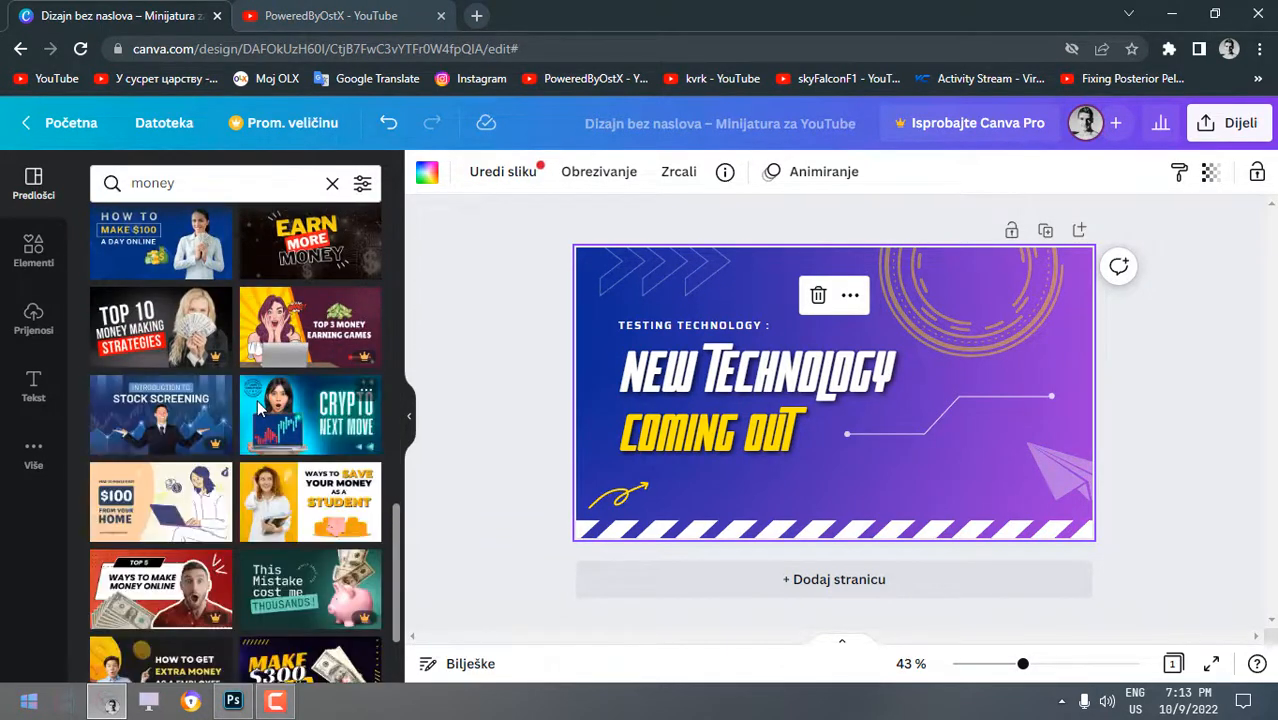
{"action": "scroll", "coordinate": [257, 400], "scroll_direction": "down", "scroll_amount": 2}
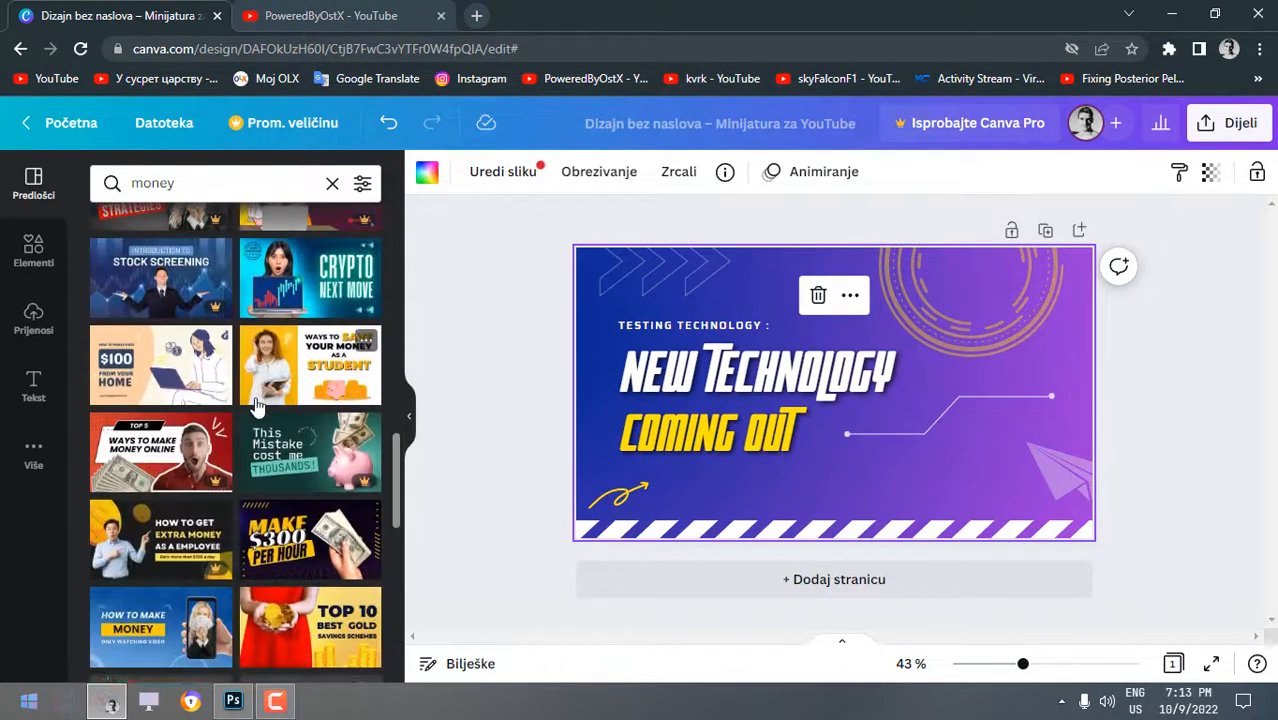
{"action": "left_click", "coordinate": [145, 457]}
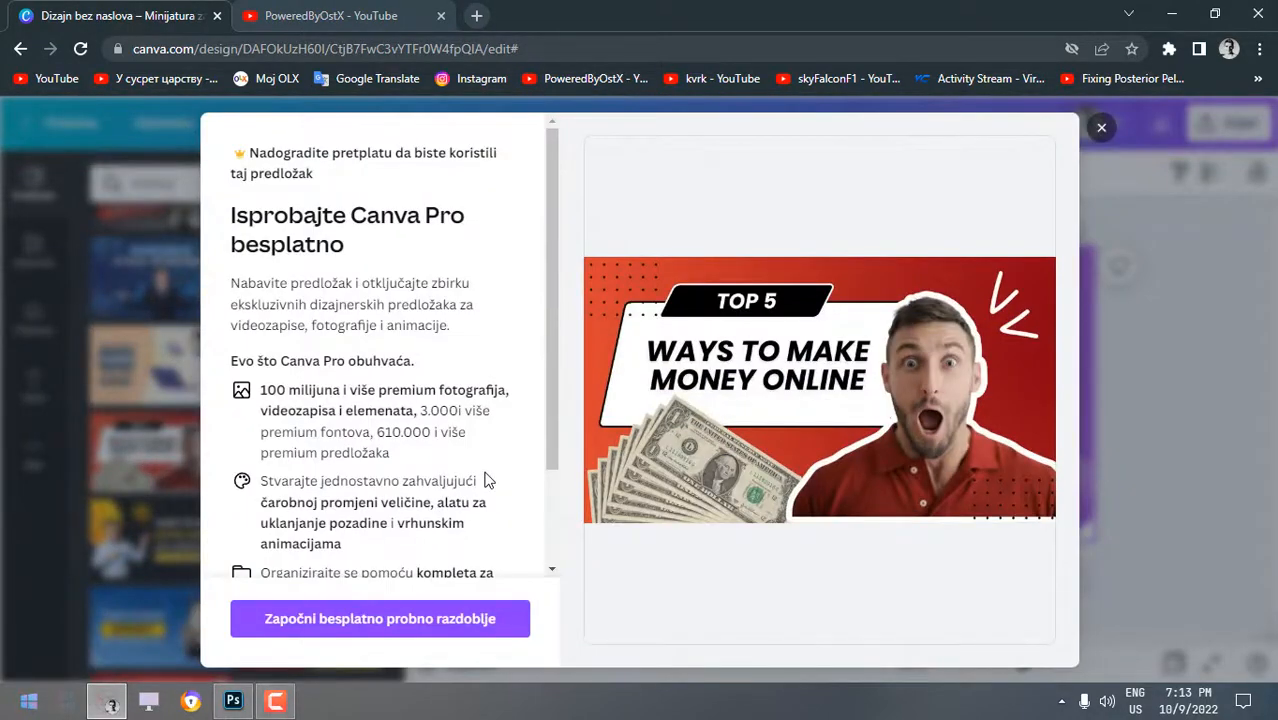
{"action": "left_click", "coordinate": [1101, 127]}
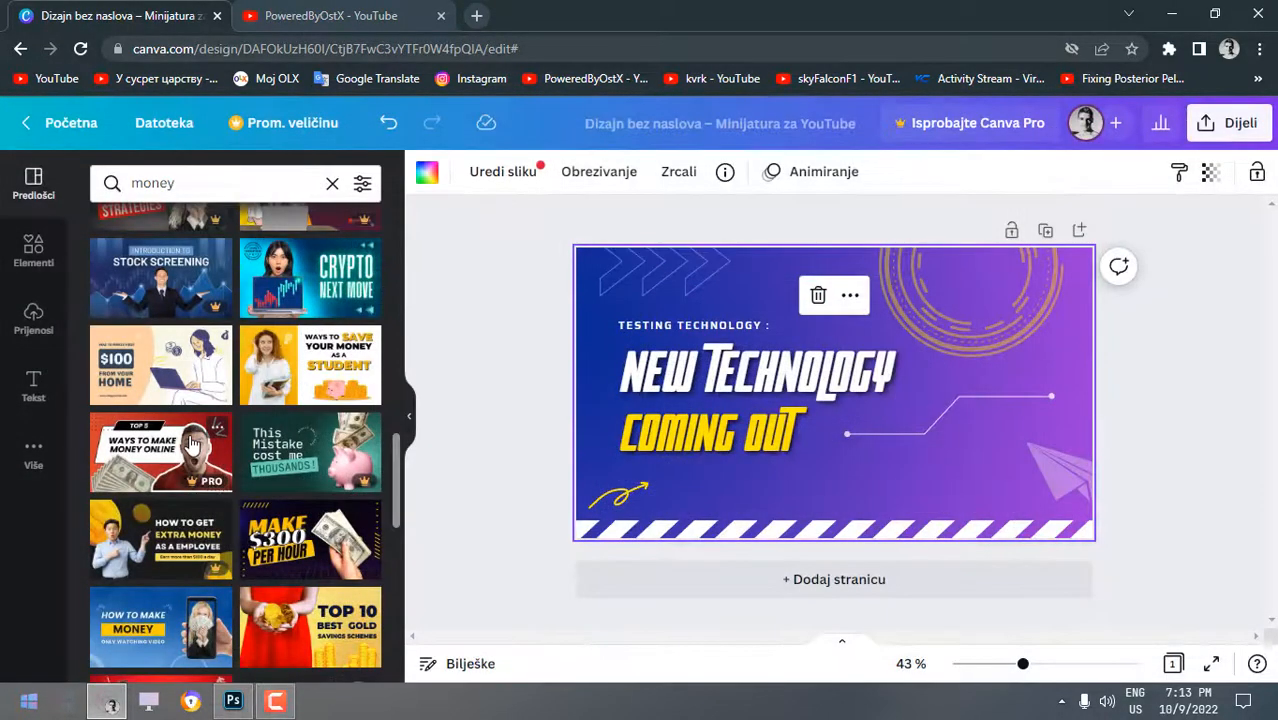
Compare the "How much money I make from YouTube?" thumbnail on the channel page with the red "Ways to Make Money Online" template.
{"action": "left_click", "coordinate": [375, 15]}
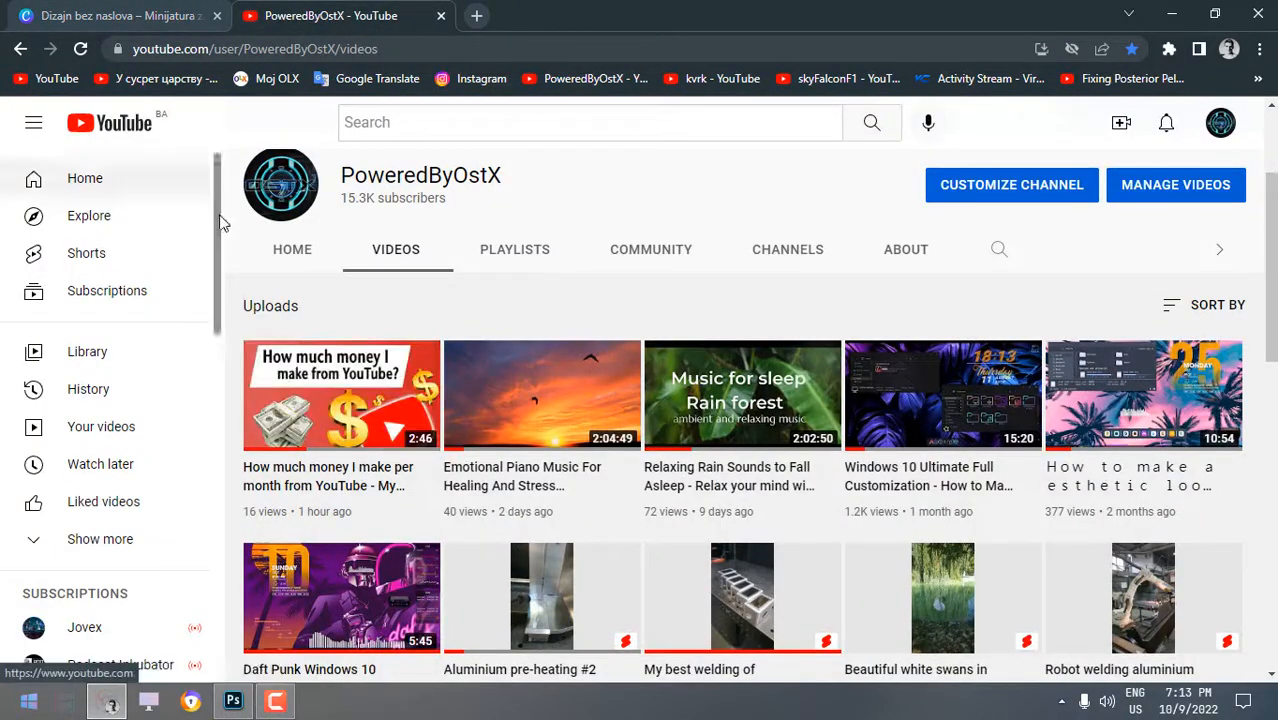
{"action": "key", "text": "ctrl+Tab"}
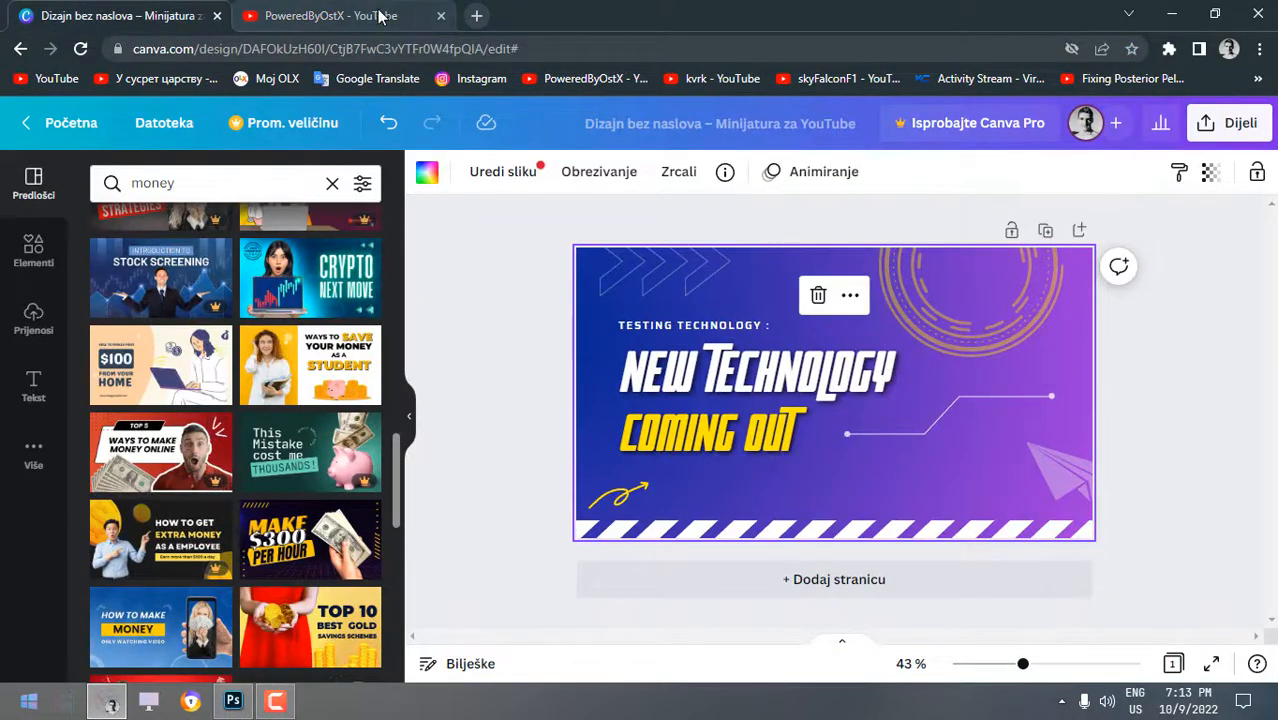
{"action": "key", "text": "ctrl+Tab"}
{"action": "key", "text": "ctrl+Tab"}
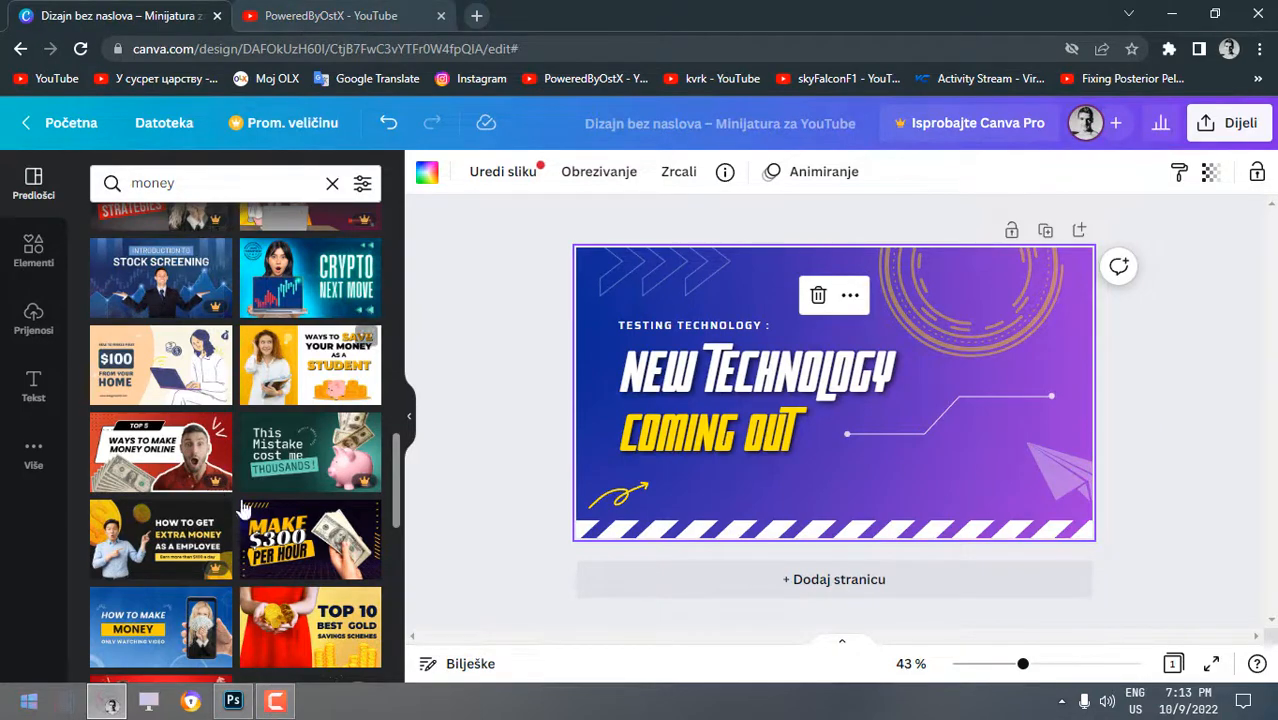
{"action": "left_click", "coordinate": [191, 466]}
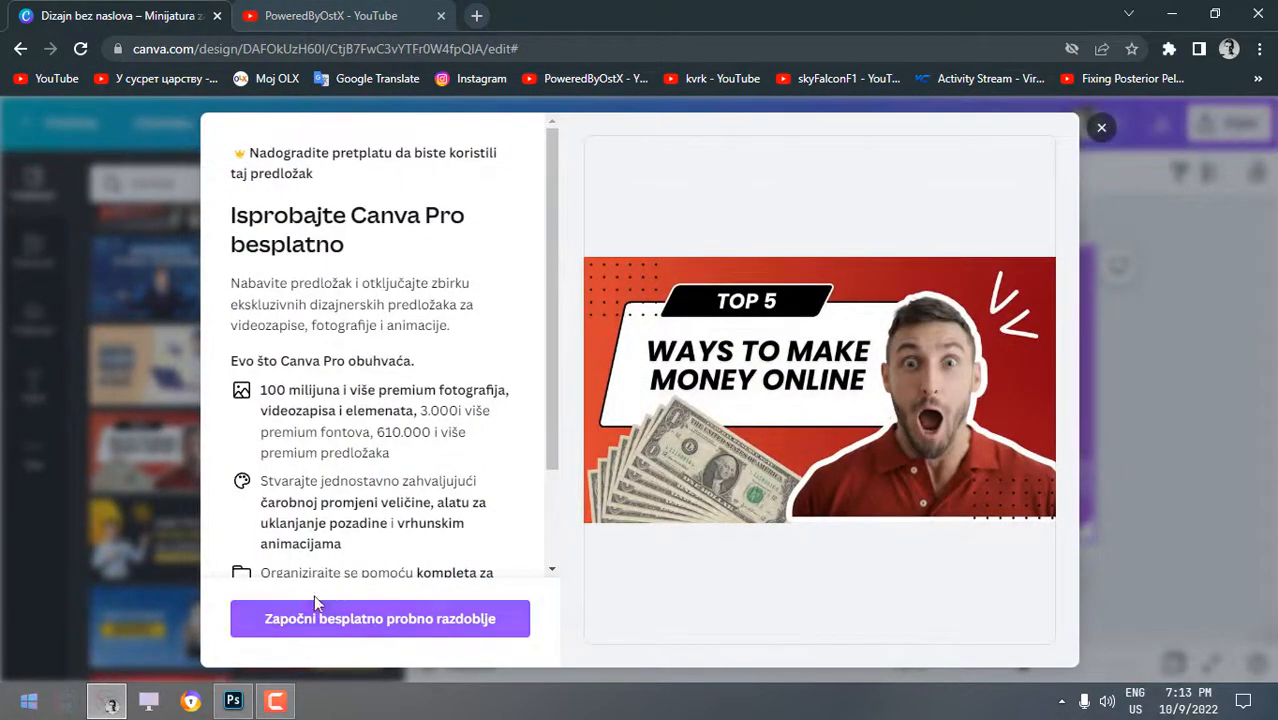
{"action": "left_click", "coordinate": [1082, 132]}
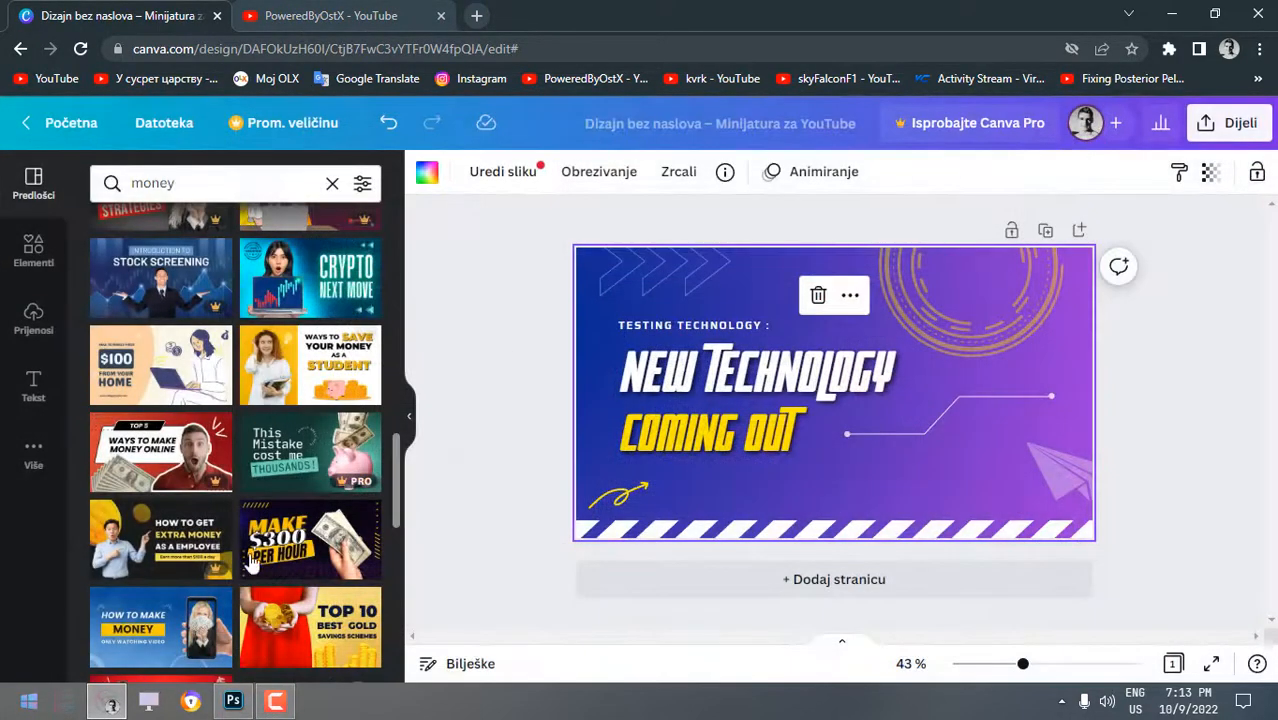
Switch to Photoshop and create a 1920 x 1080 px, 300 ppi document with an additional empty layer.
{"action": "left_click", "coordinate": [233, 701]}
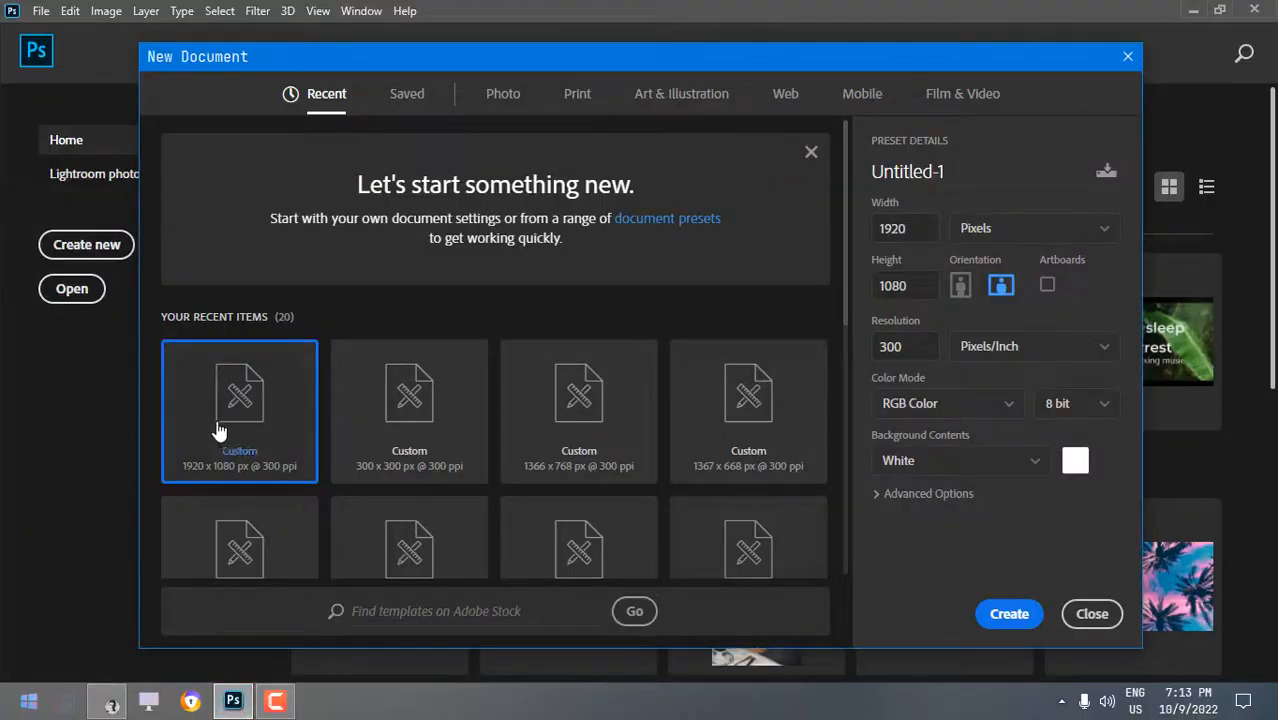
{"action": "left_click", "coordinate": [1009, 614]}
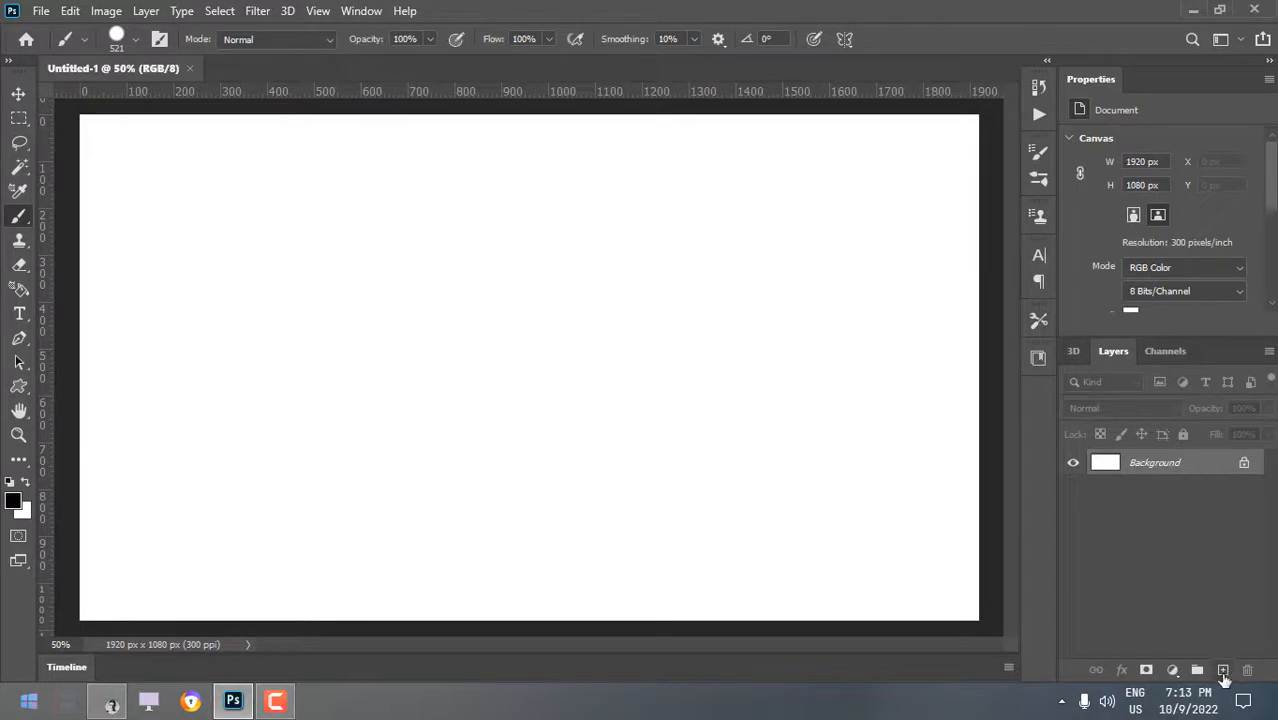
{"action": "left_click", "coordinate": [1222, 671]}
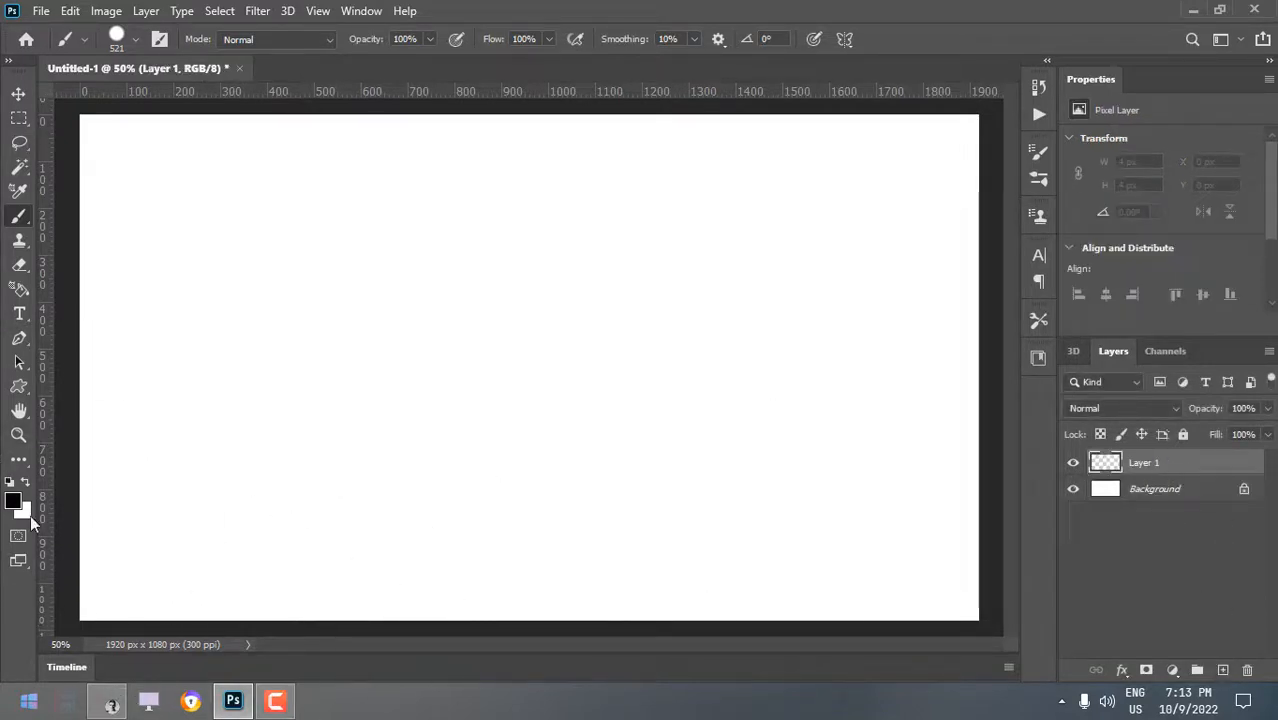
Cover the whole canvas on the new layer with solid black brush strokes.
{"action": "mouse_move", "coordinate": [262, 486]}
{"action": "left_mouse_down"}
{"action": "mouse_move", "coordinate": [277, 484]}
{"action": "mouse_move", "coordinate": [390, 130]}
{"action": "mouse_move", "coordinate": [925, 312]}
{"action": "left_mouse_up"}
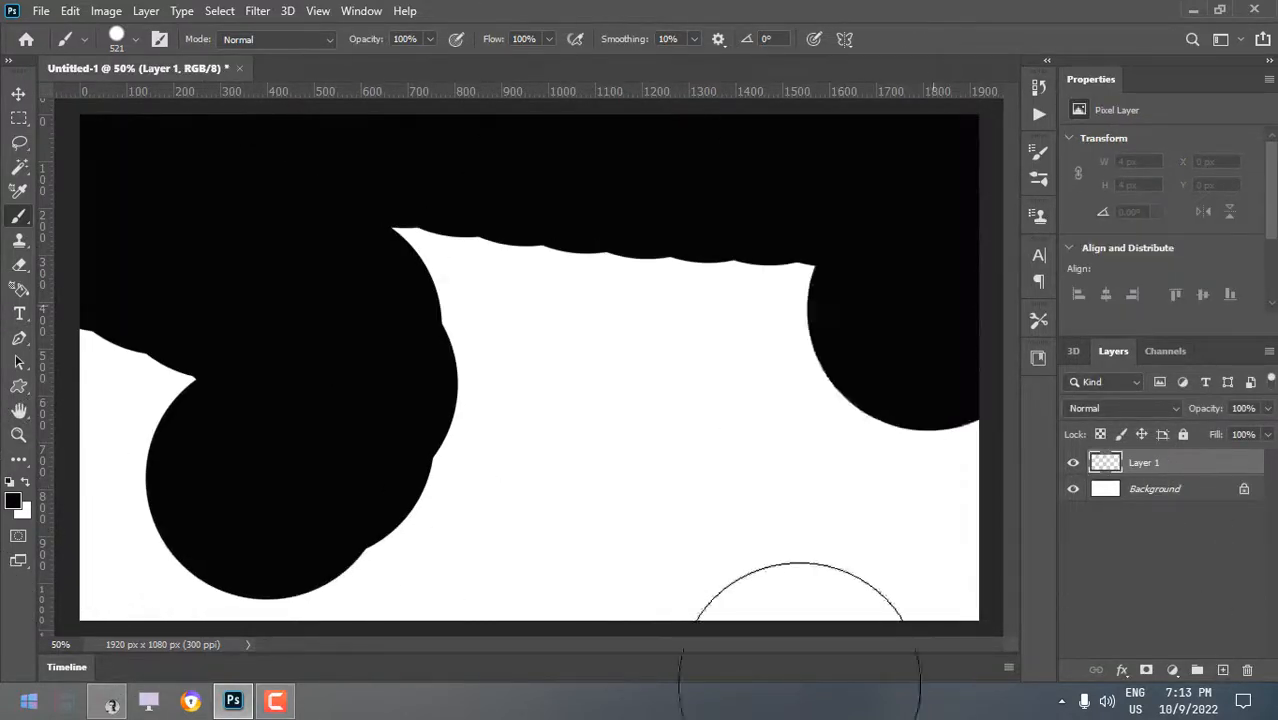
{"action": "mouse_move", "coordinate": [800, 685]}
{"action": "left_mouse_down"}
{"action": "mouse_move", "coordinate": [900, 450]}
{"action": "mouse_move", "coordinate": [480, 400]}
{"action": "mouse_move", "coordinate": [528, 690]}
{"action": "mouse_move", "coordinate": [260, 540]}
{"action": "left_mouse_up"}
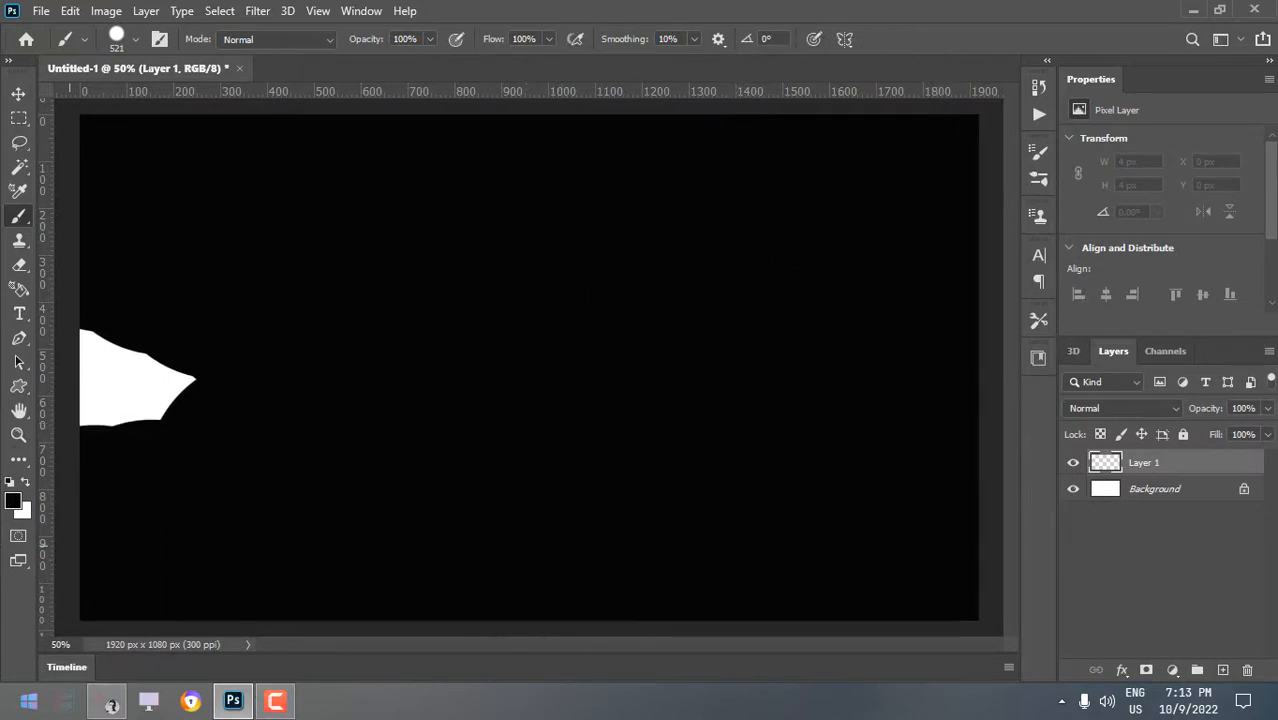
{"action": "left_click_drag", "start_coordinate": [69, 545], "coordinate": [110, 375]}
Apply a linear red-to-dark-red Gradient Overlay to the painted layer, adjusting the first stop's color and placing the last stop at 100%.
{"action": "double_click", "coordinate": [1213, 469]}
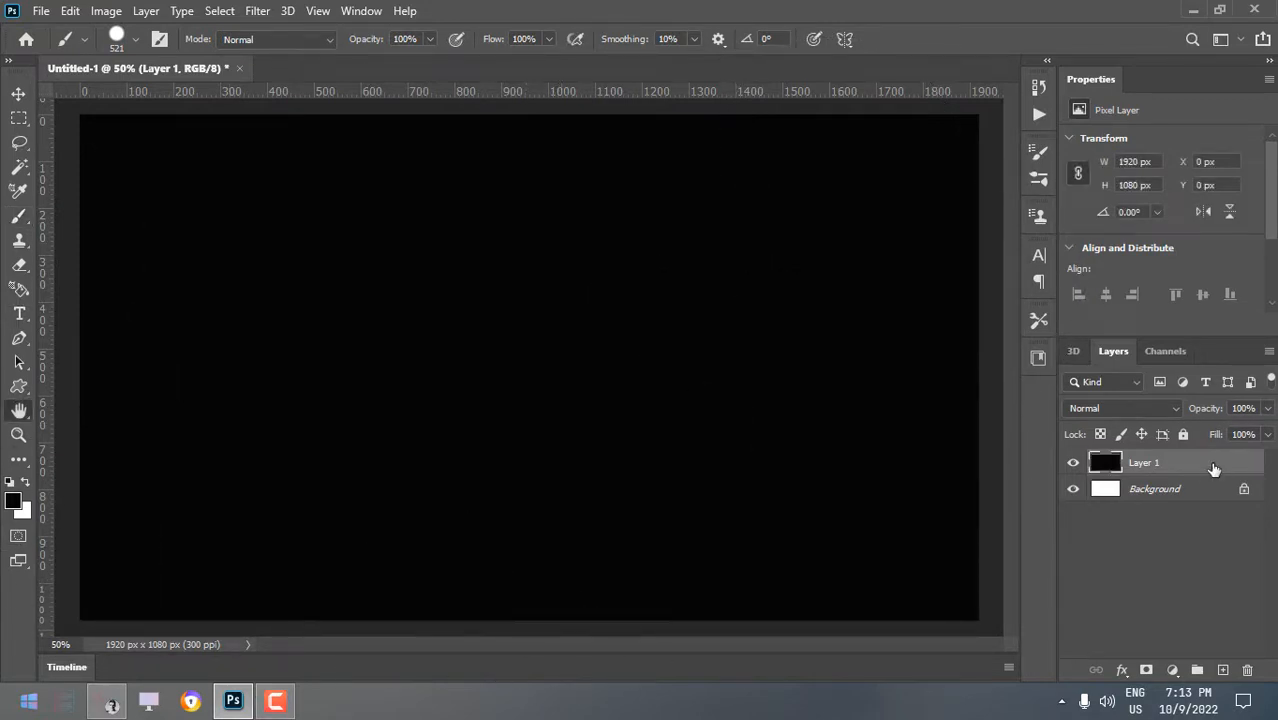
{"action": "left_click", "coordinate": [572, 444]}
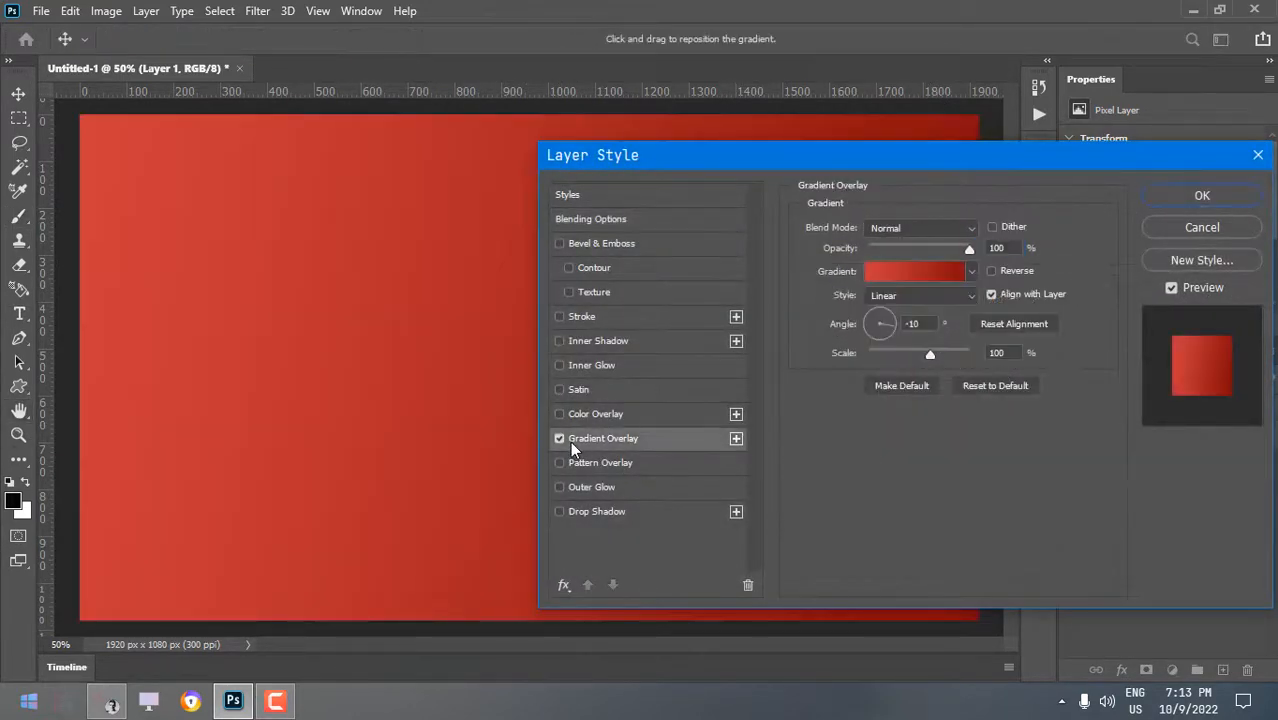
{"action": "left_click", "coordinate": [900, 286]}
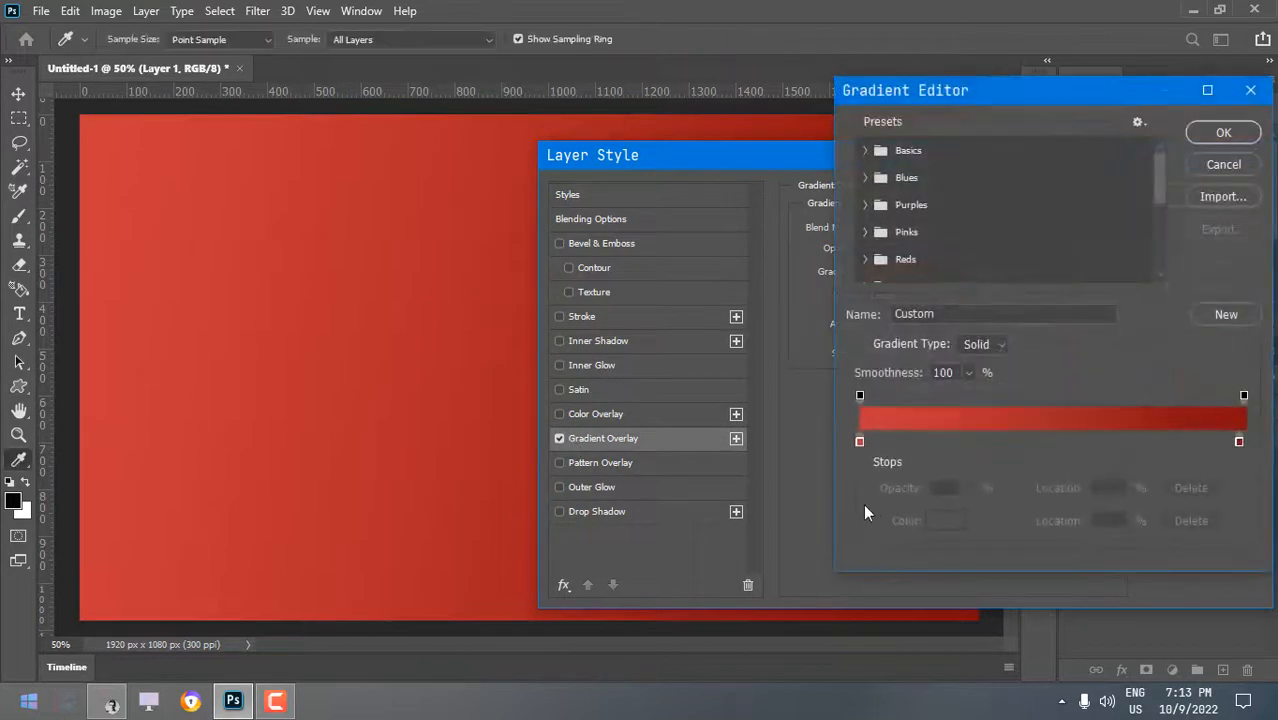
{"action": "double_click", "coordinate": [861, 440]}
{"action": "left_click_drag", "start_coordinate": [840, 416], "coordinate": [835, 408]}
{"action": "left_click", "coordinate": [1138, 313]}
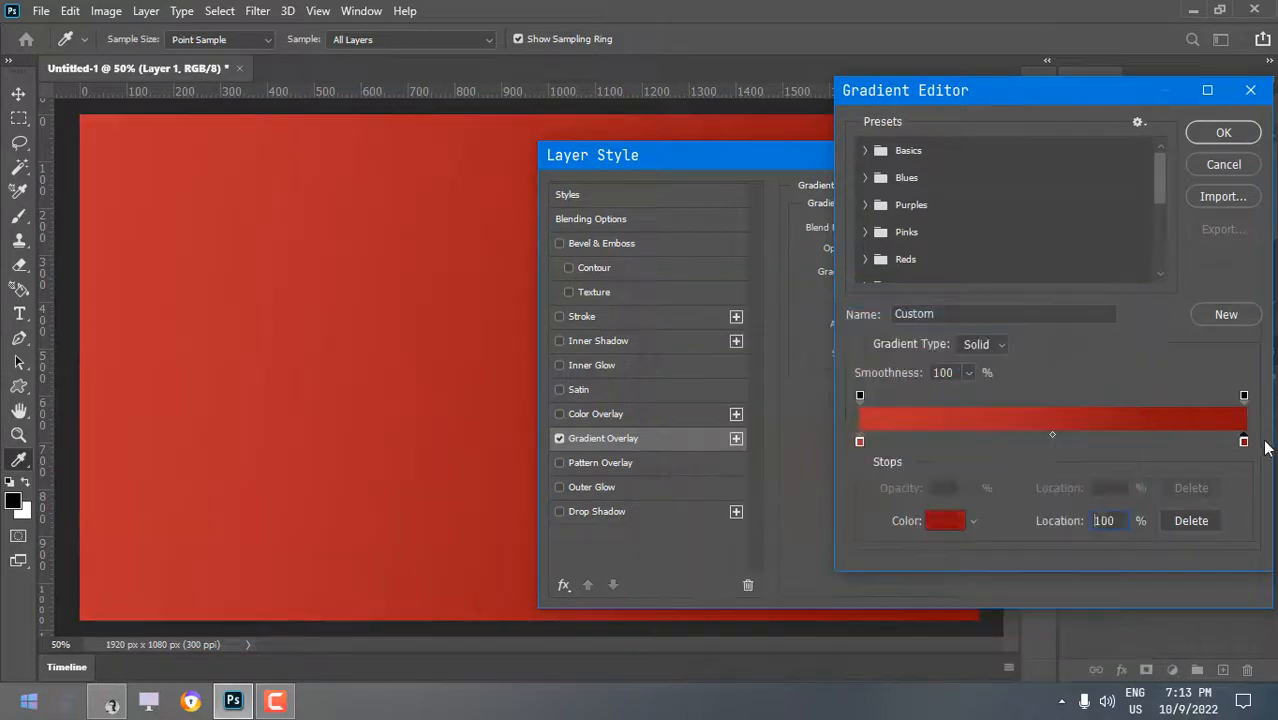
{"action": "left_click", "coordinate": [1224, 132]}
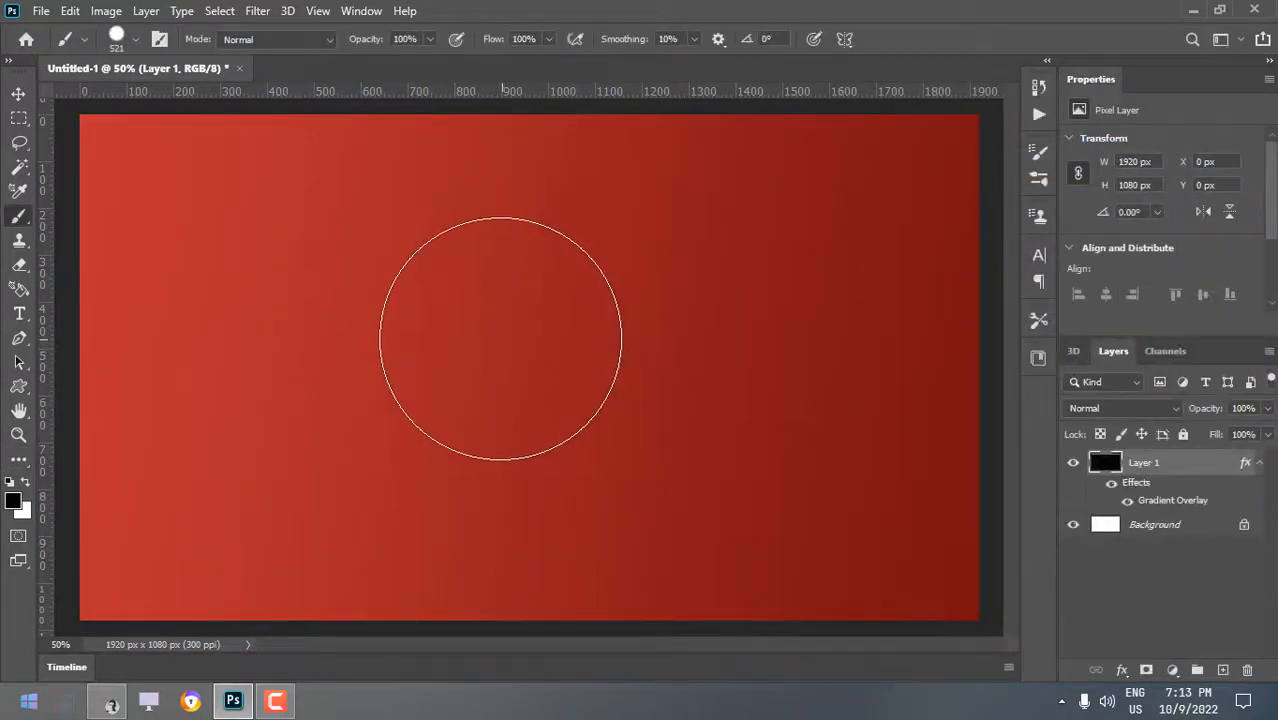
Switch back to Canva in the browser and reopen the "Top 5 Ways to Make Money Online" template preview as reference.
{"action": "left_click", "coordinate": [108, 704]}
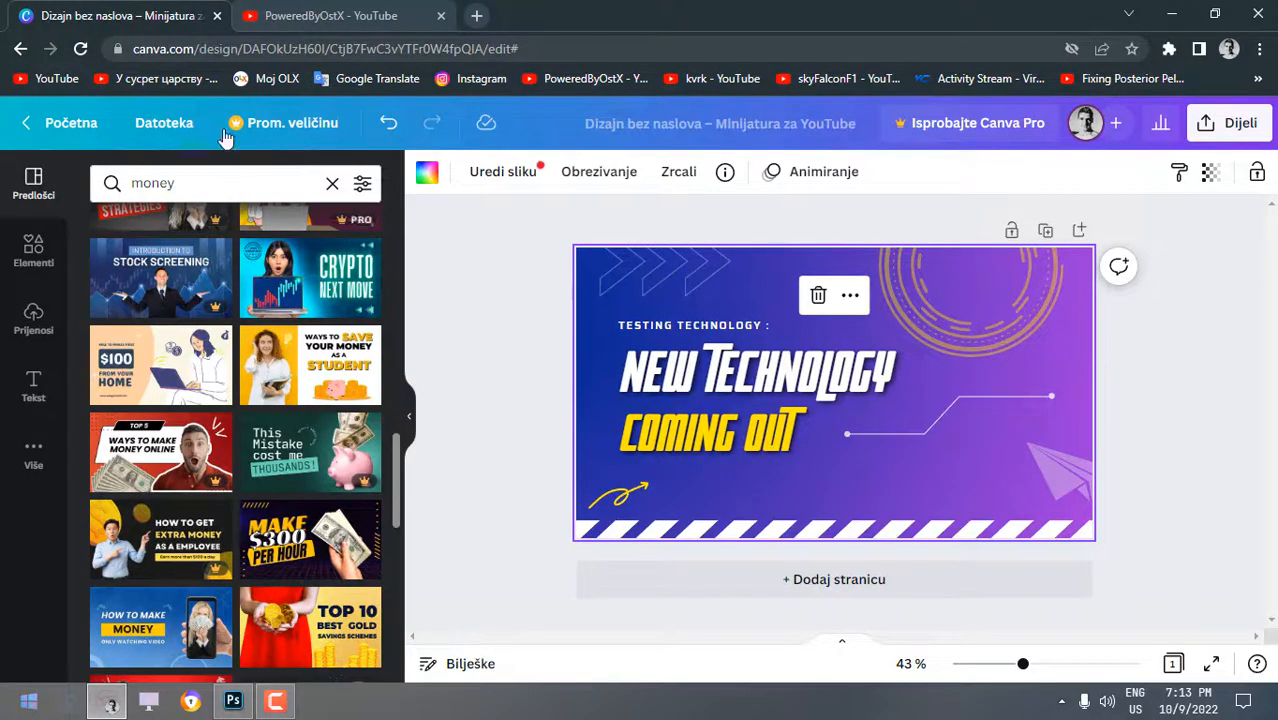
{"action": "left_click", "coordinate": [108, 460]}
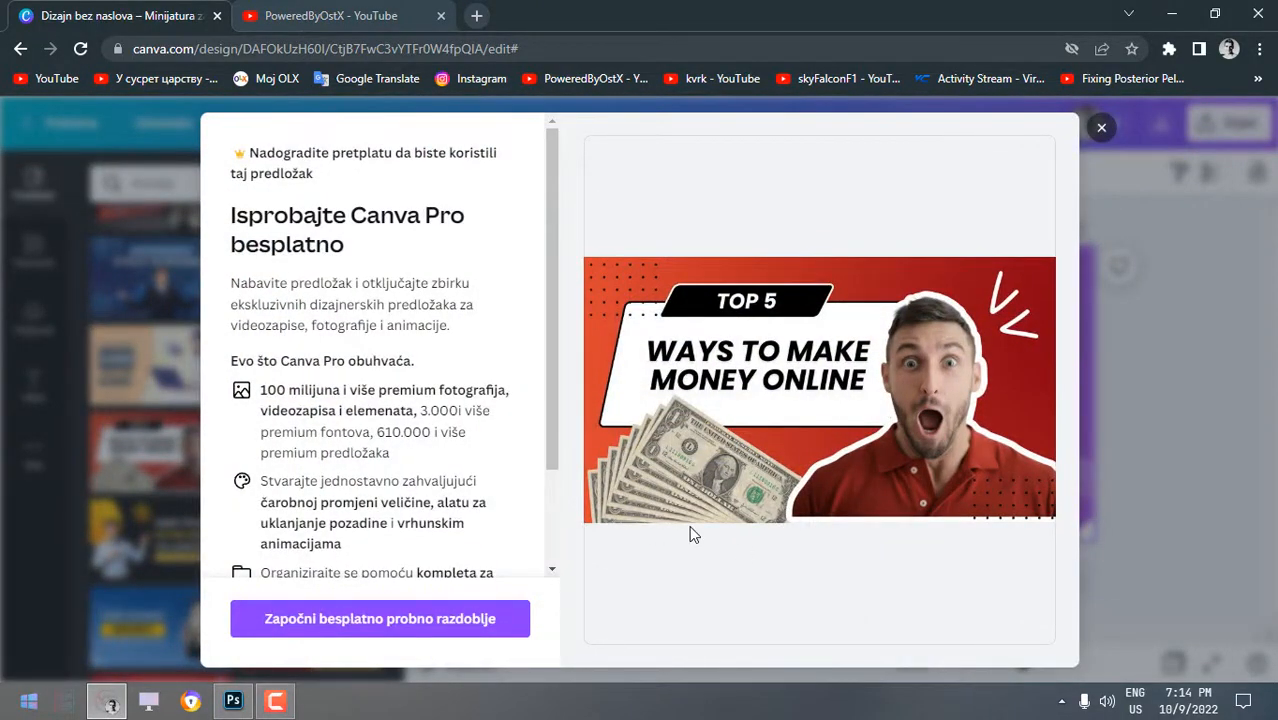
Close the template preview and run a Google Images search for "money png" in a new browser tab.
{"action": "left_click", "coordinate": [1102, 129]}
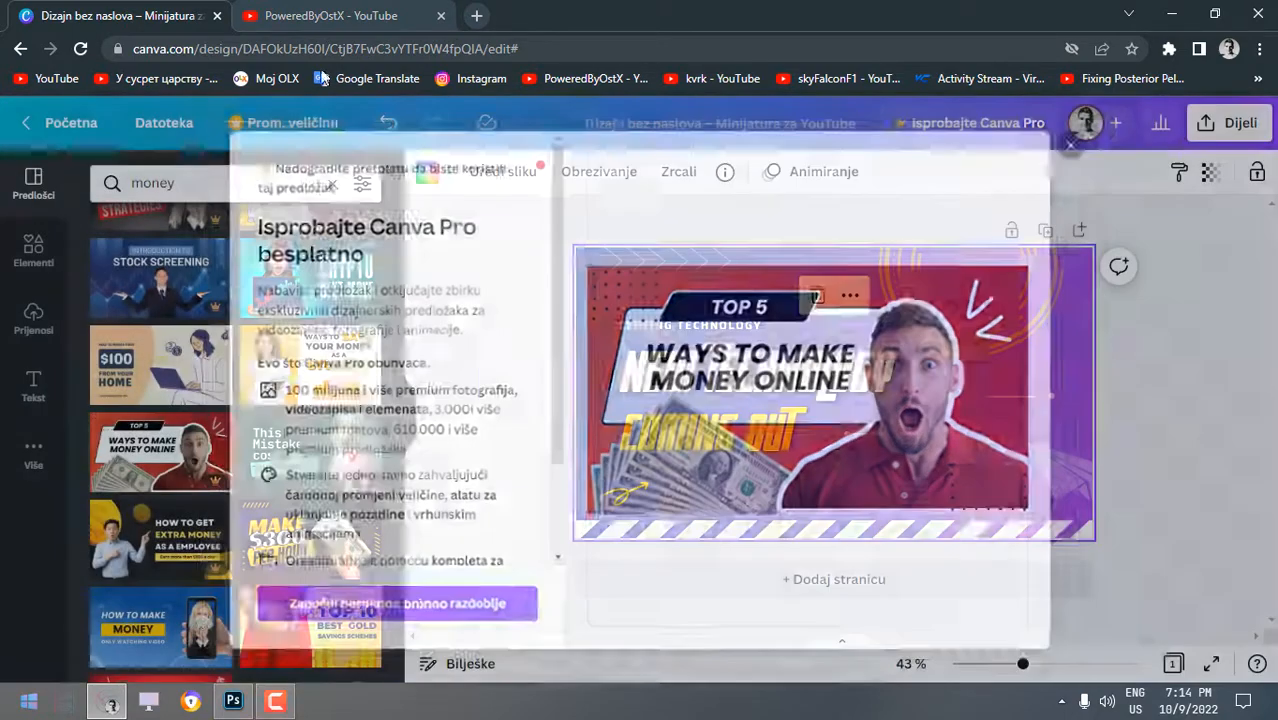
{"action": "left_click", "coordinate": [477, 15]}
{"action": "type", "text": "money png"}
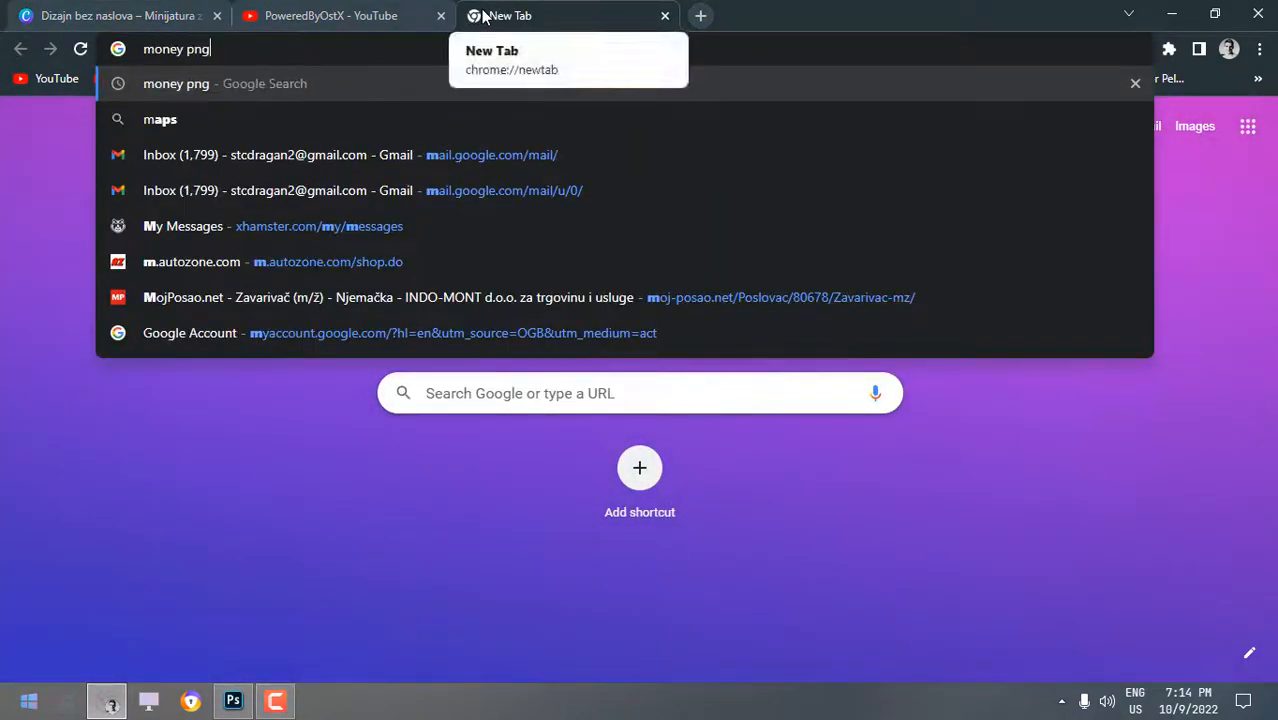
{"action": "key", "text": "Return"}
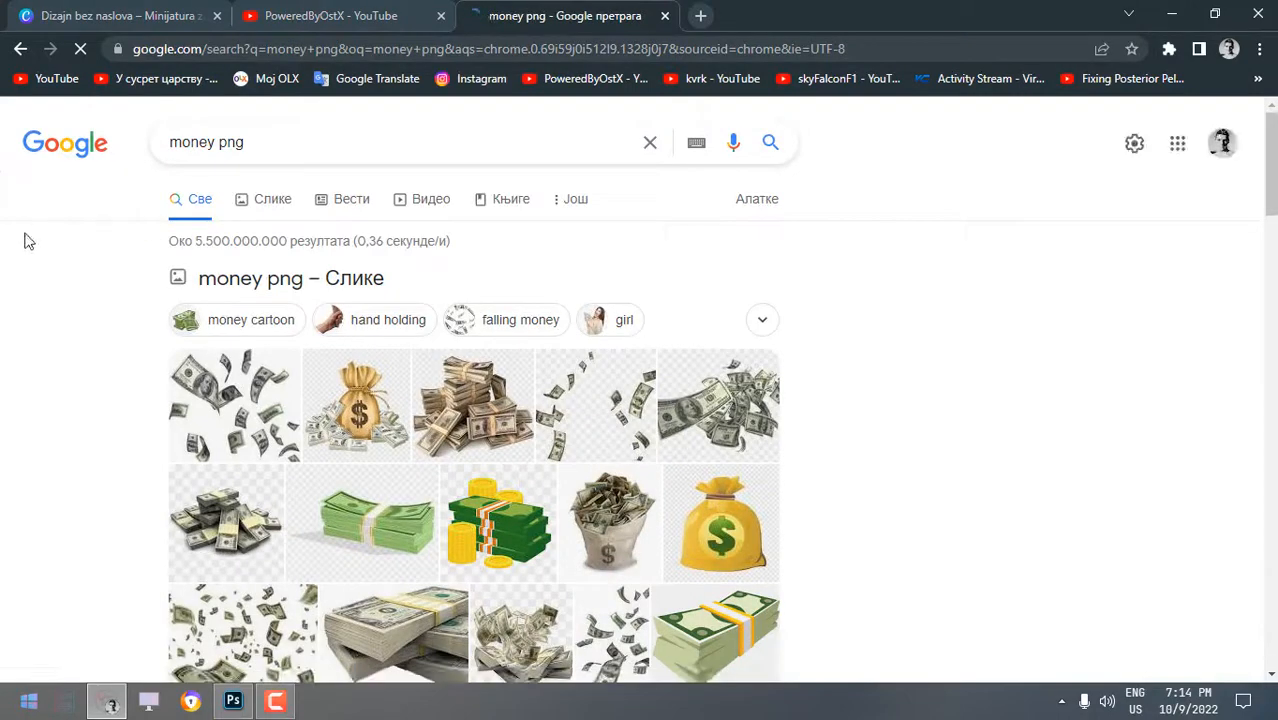
{"action": "left_click", "coordinate": [265, 200]}
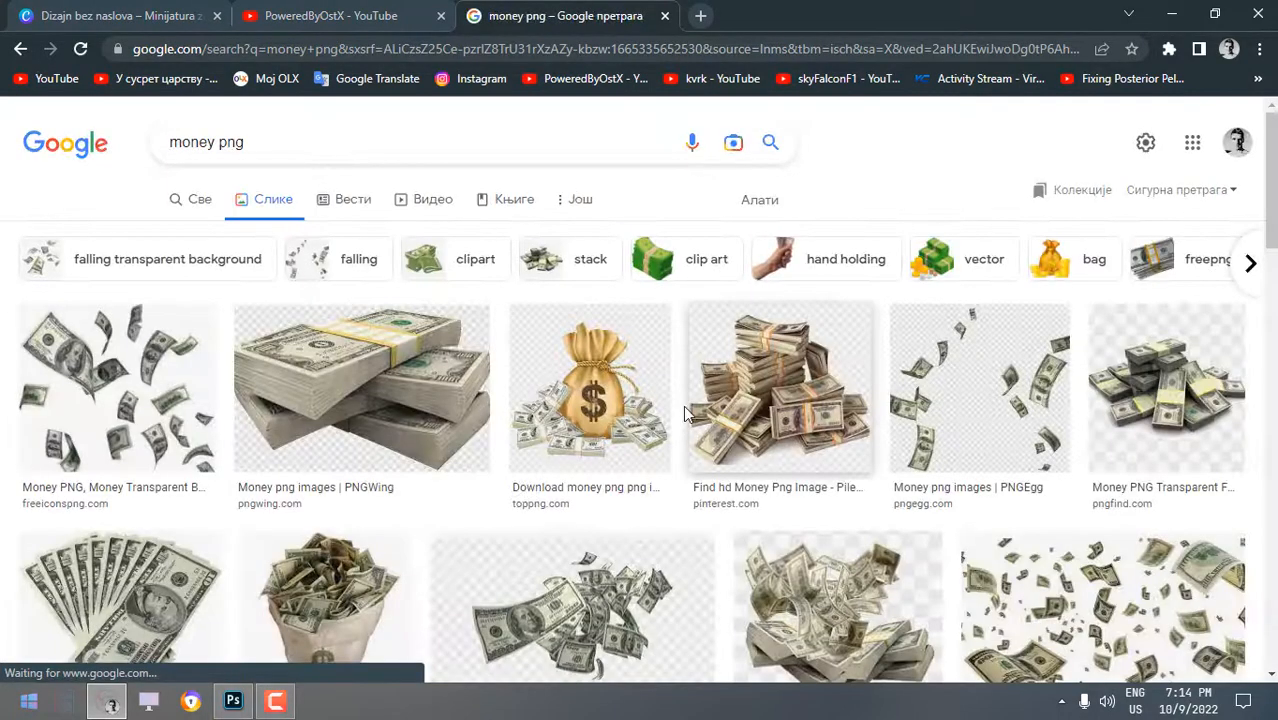
Find the favpng.com picture of fanned-out hundred-dollar bills in the image results and open its full-size version in a new tab.
{"action": "scroll", "coordinate": [529, 418], "scroll_direction": "down", "scroll_amount": 3}
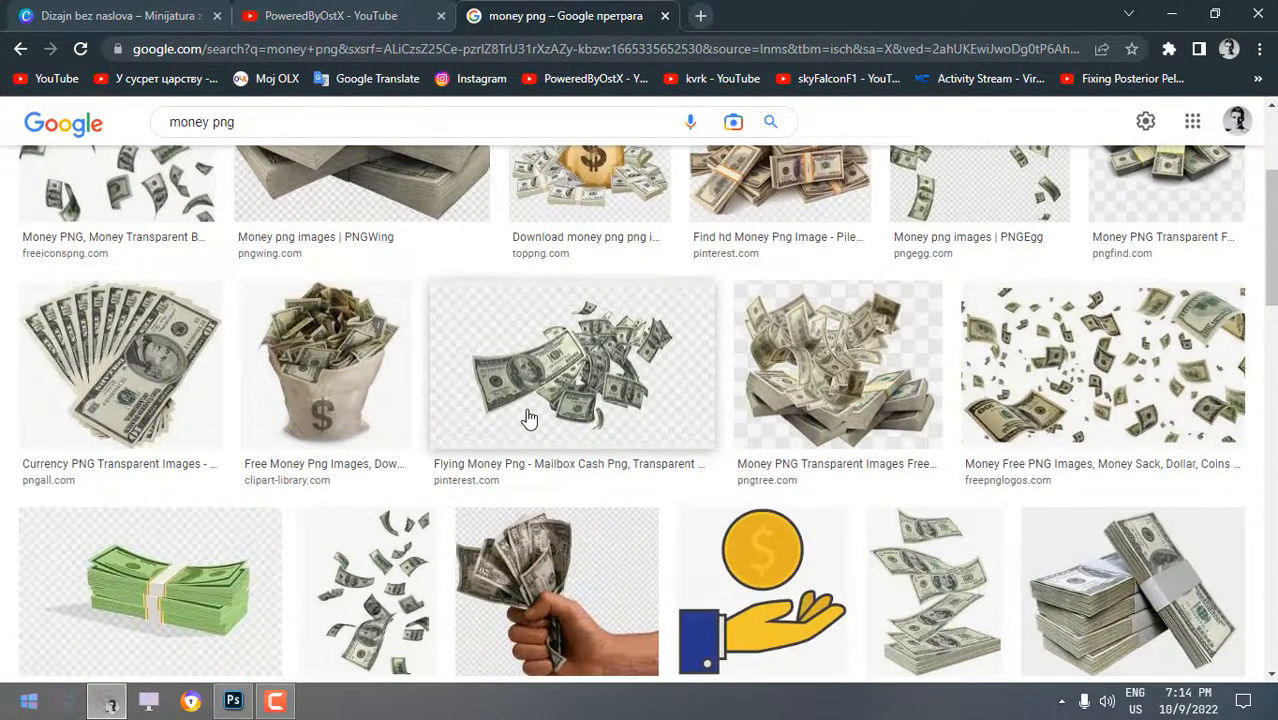
{"action": "scroll", "coordinate": [540, 401], "scroll_direction": "down", "scroll_amount": 2}
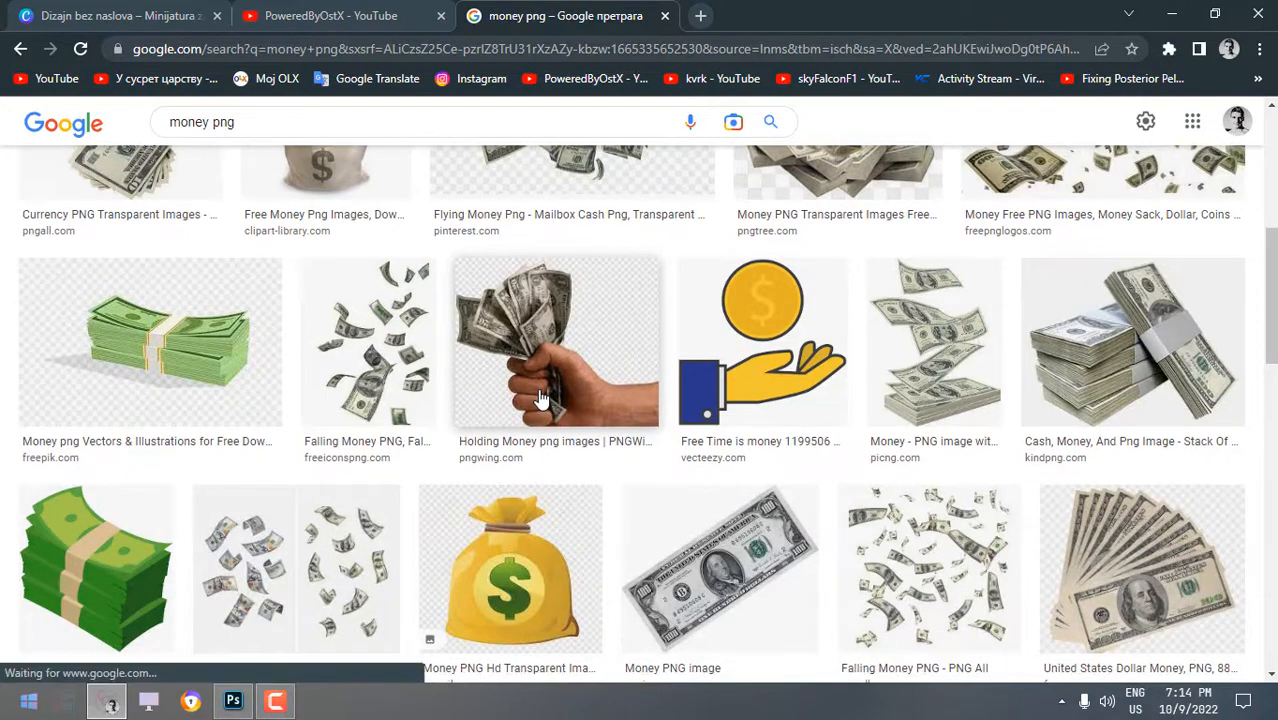
{"action": "scroll", "coordinate": [799, 465], "scroll_direction": "down", "scroll_amount": 1}
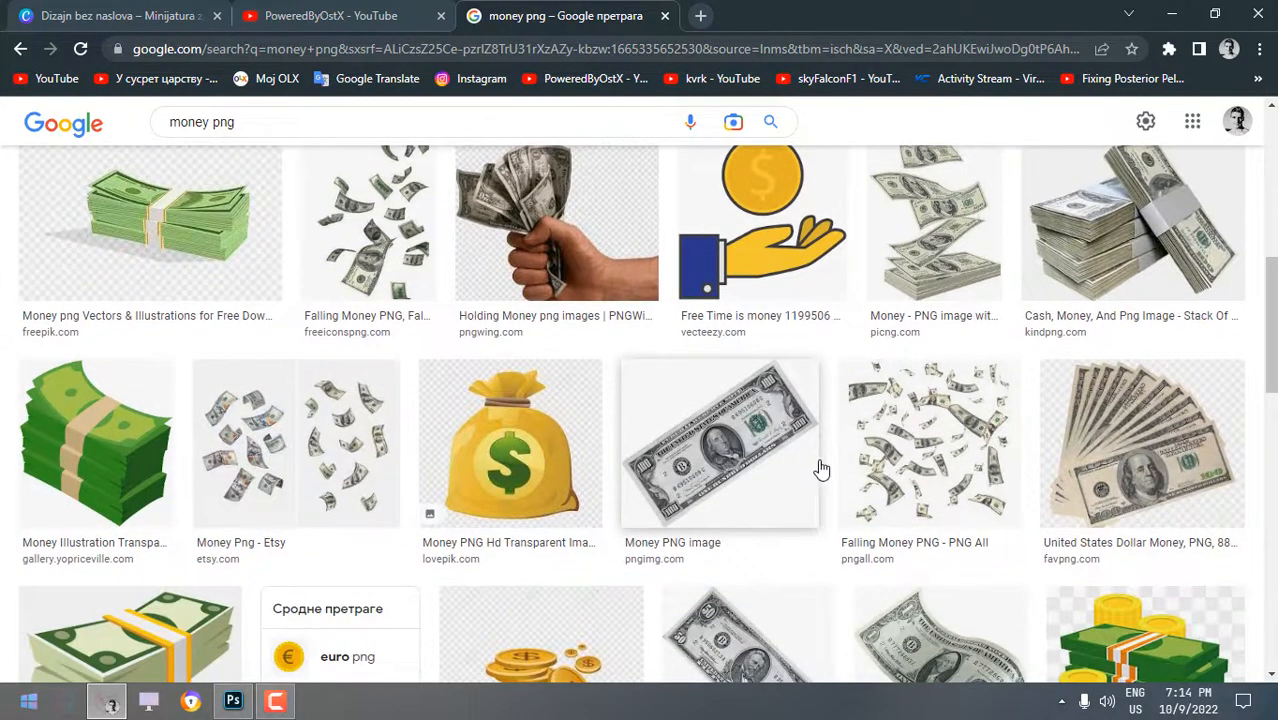
{"action": "scroll", "coordinate": [820, 468], "scroll_direction": "down", "scroll_amount": 2}
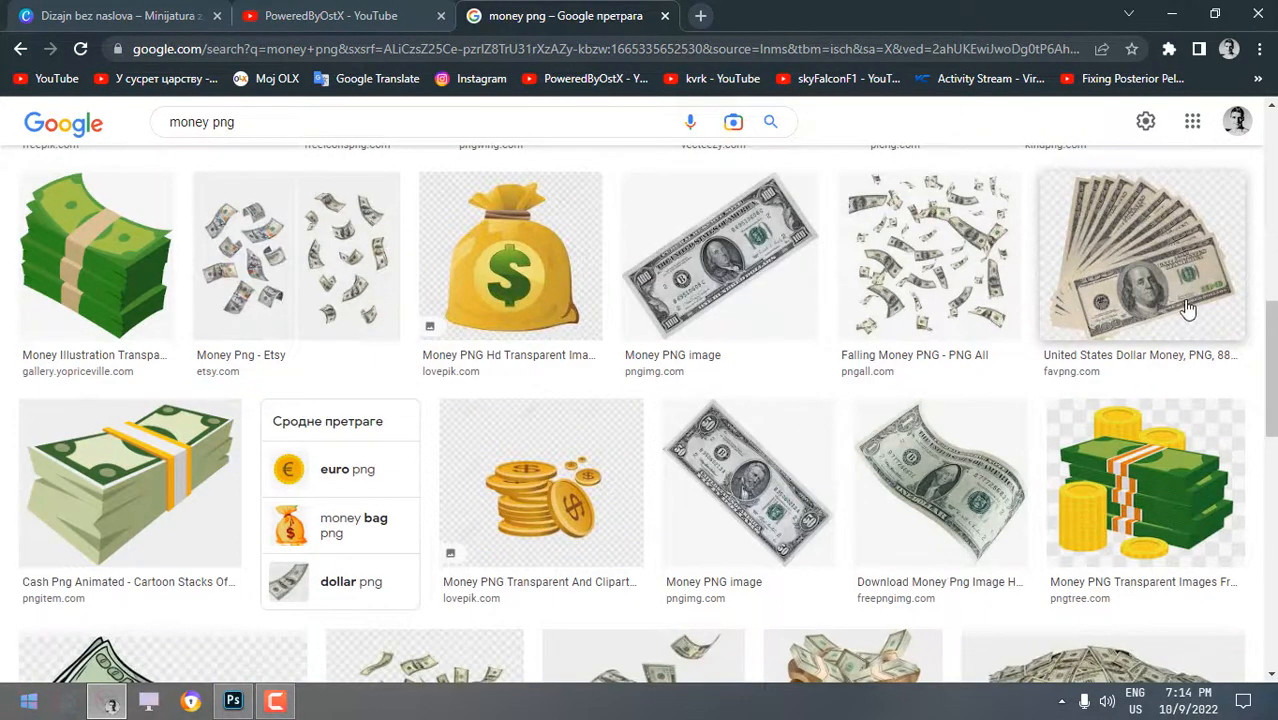
{"action": "right_click", "coordinate": [1130, 242]}
{"action": "left_click", "coordinate": [1135, 249]}
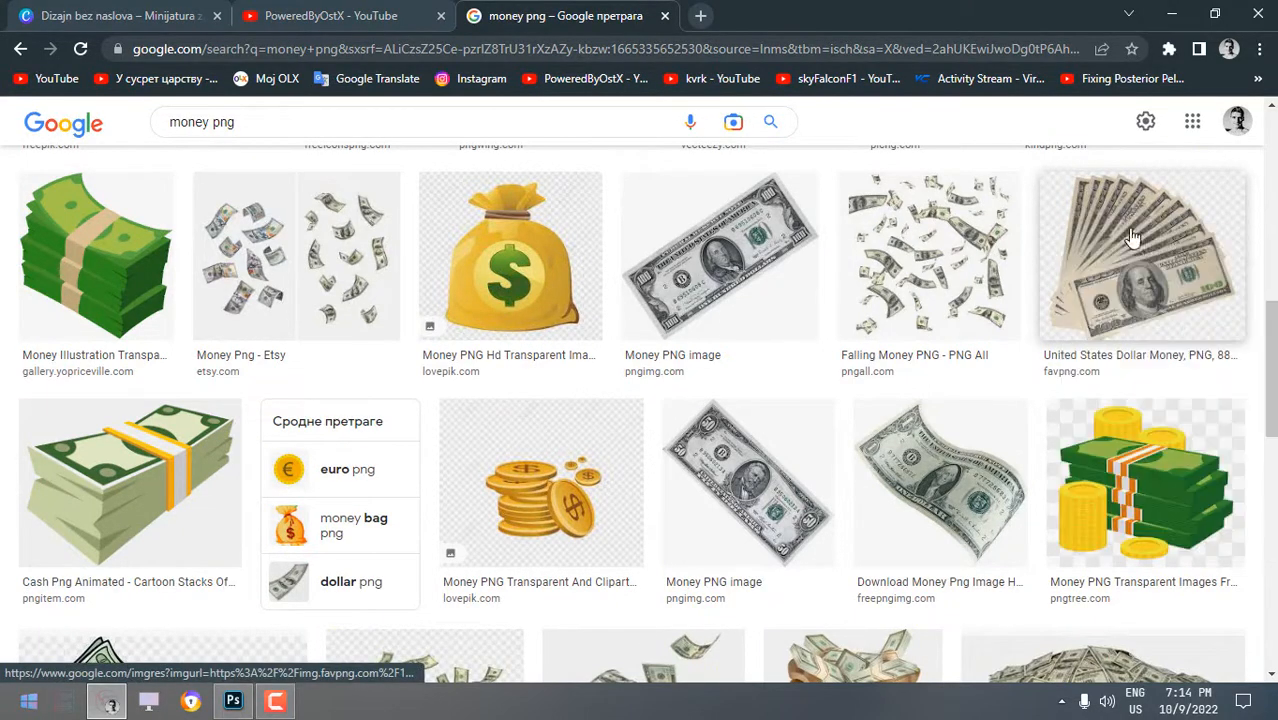
{"action": "left_click", "coordinate": [775, 16]}
{"action": "right_click", "coordinate": [659, 180]}
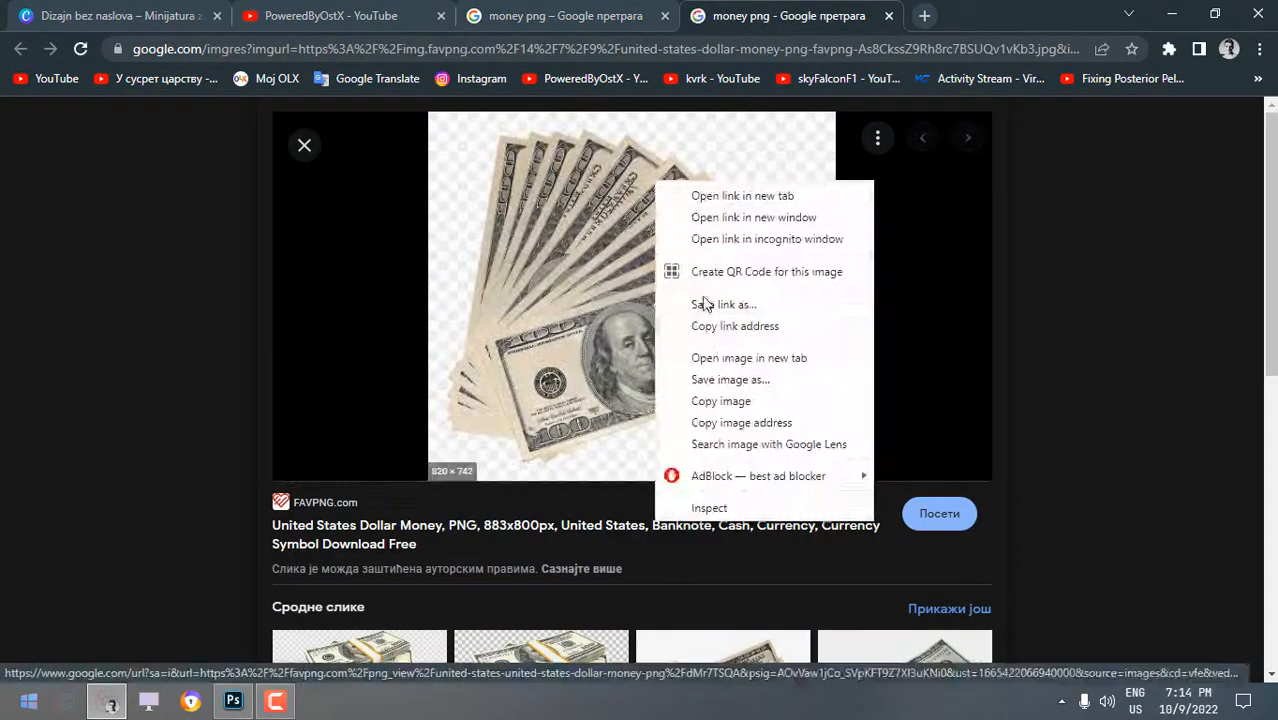
{"action": "left_click", "coordinate": [728, 357]}
Save the full-size dollar fan picture to the Desktop as a JPEG and place it in the Photoshop document.
{"action": "left_click", "coordinate": [935, 16]}
{"action": "right_click", "coordinate": [545, 240]}
{"action": "left_click", "coordinate": [564, 271]}
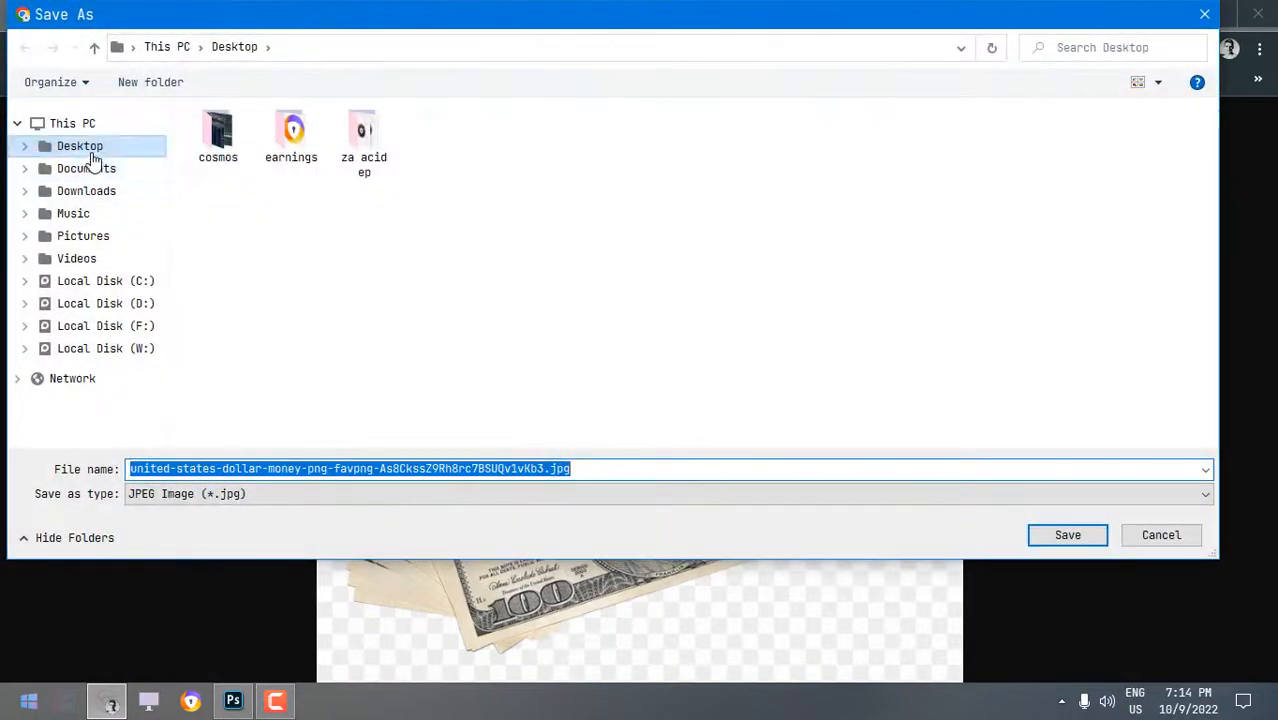
{"action": "left_click", "coordinate": [90, 153]}
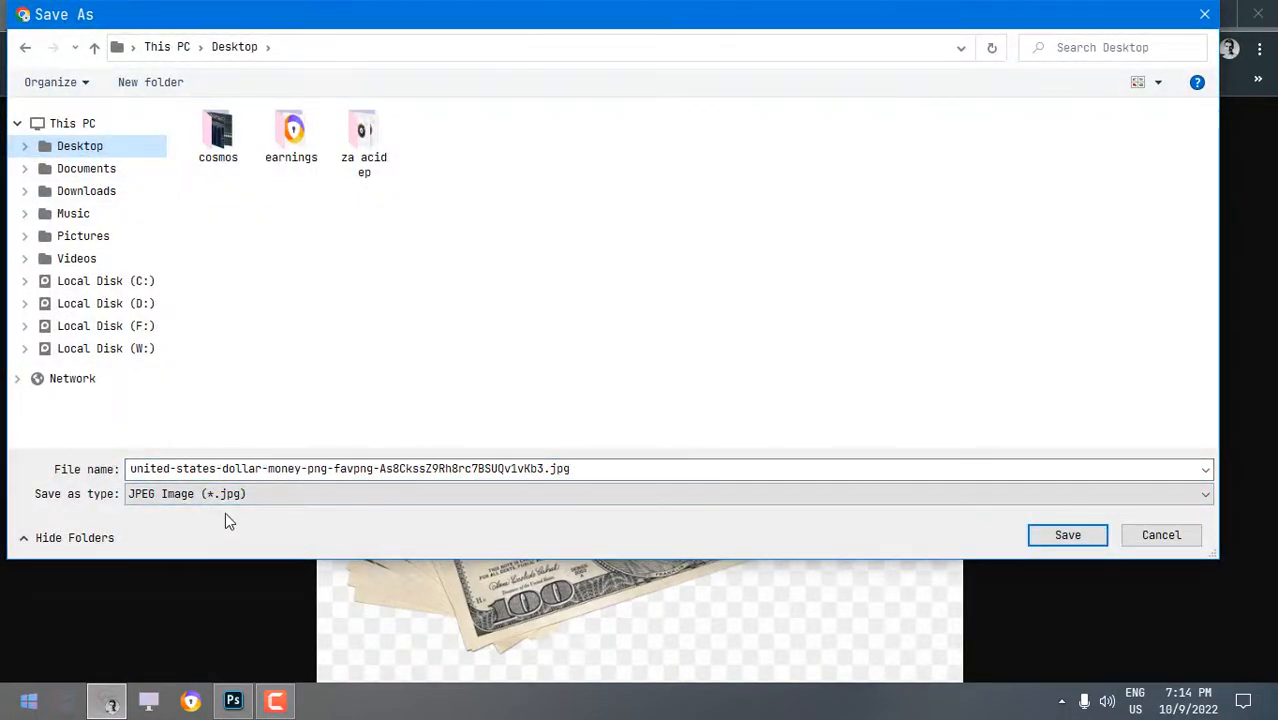
{"action": "key", "text": "Return"}
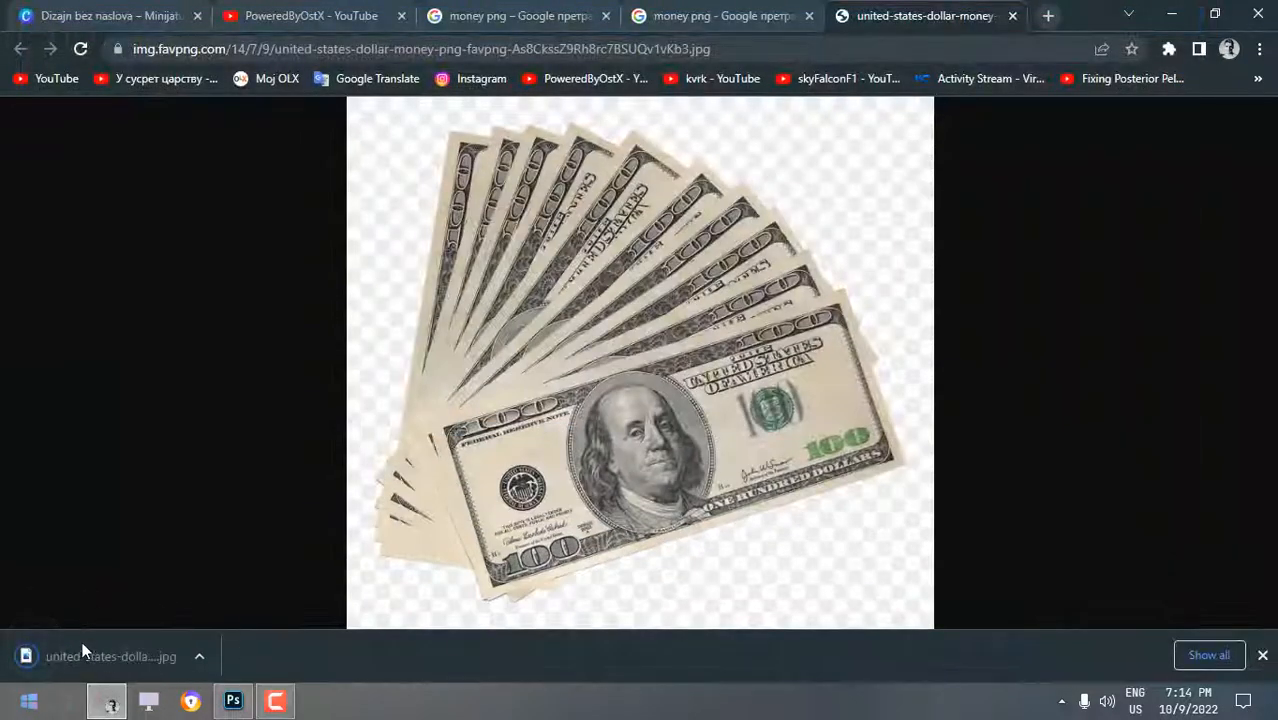
{"action": "left_click_drag", "start_coordinate": [100, 656], "coordinate": [422, 396]}
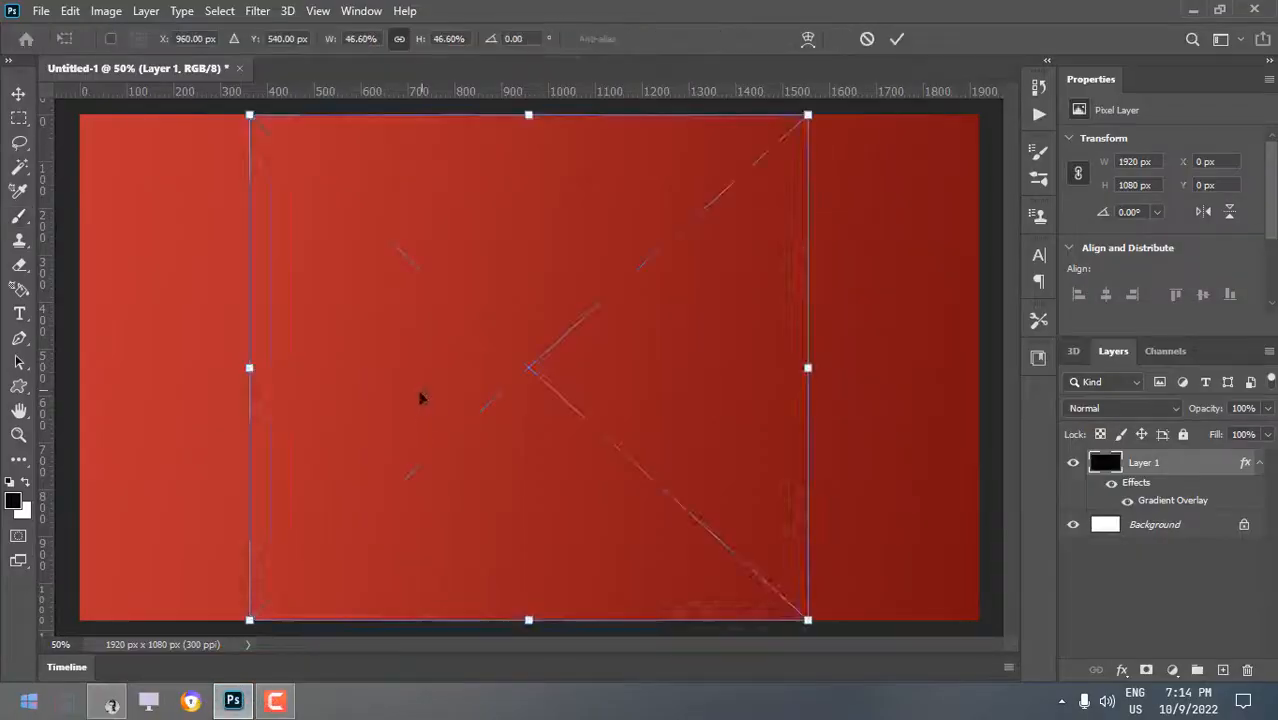
{"action": "left_click", "coordinate": [905, 39]}
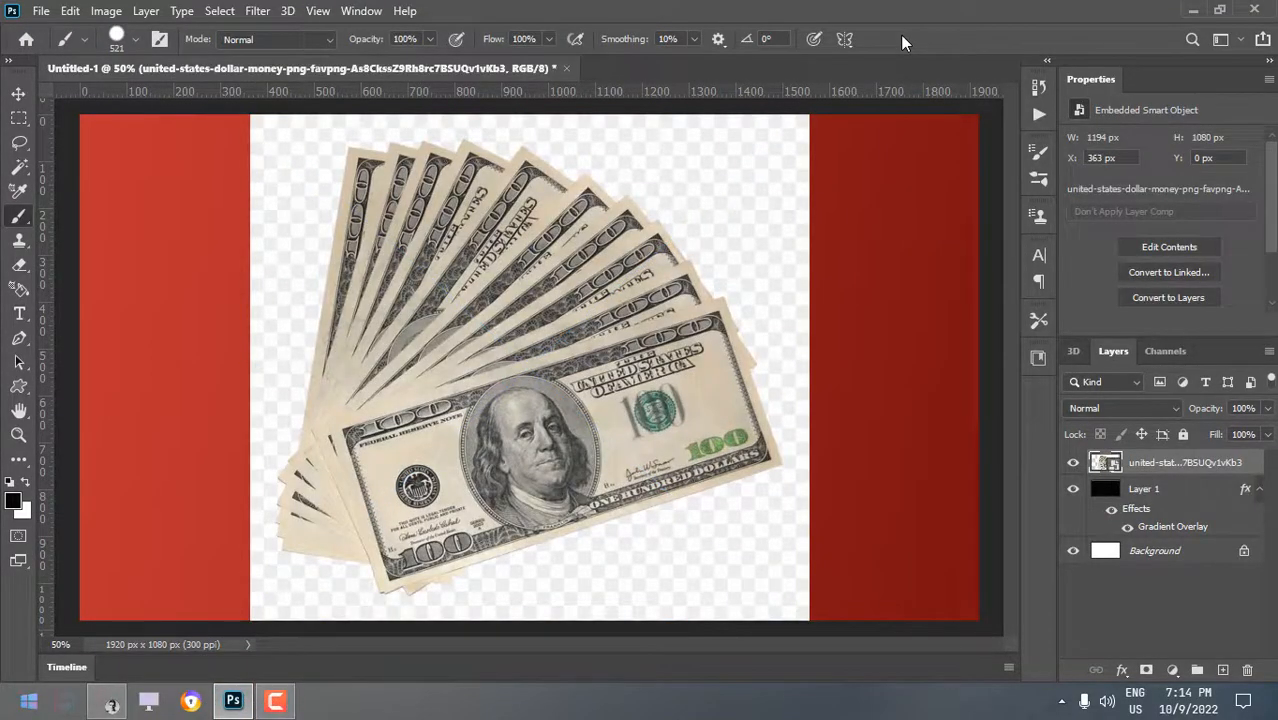
Select the checkered background around the bills with the Magic Wand, rasterize the layer, erase the background and deselect.
{"action": "key", "text": "w"}
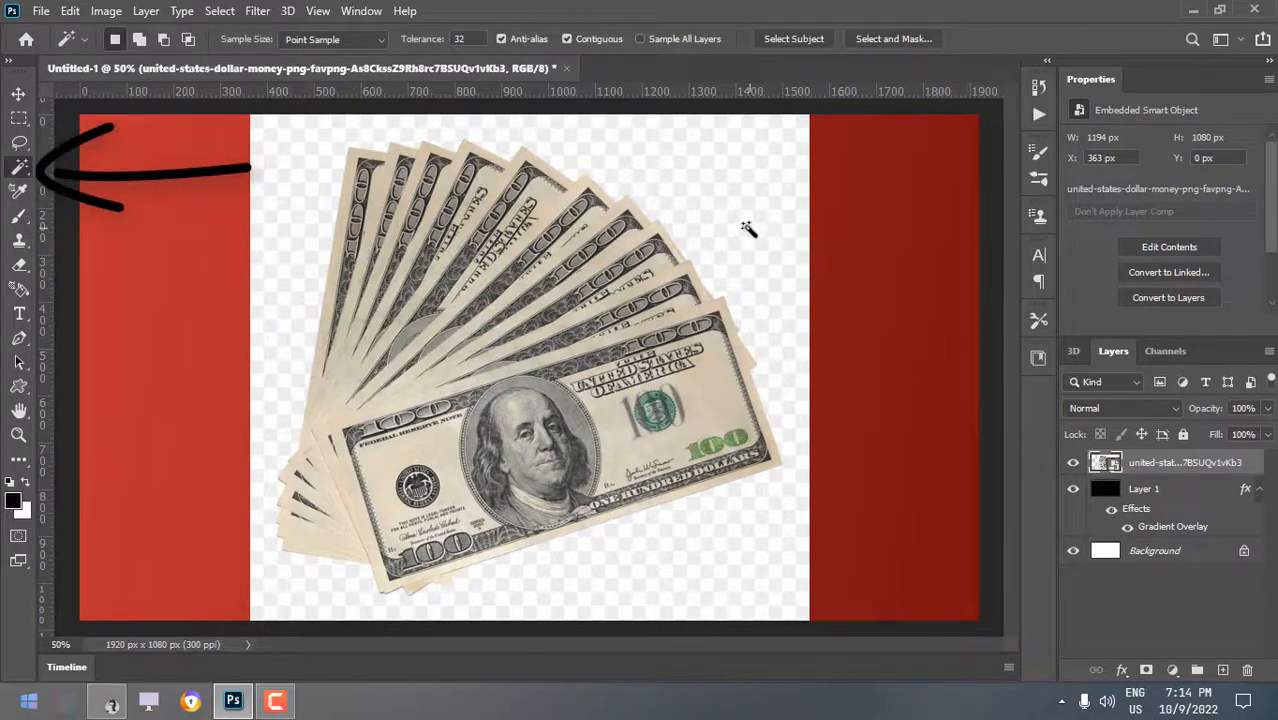
{"action": "left_click", "coordinate": [750, 228]}
{"action": "key", "text": "e"}
{"action": "left_click", "coordinate": [750, 228]}
{"action": "left_click", "coordinate": [610, 288]}
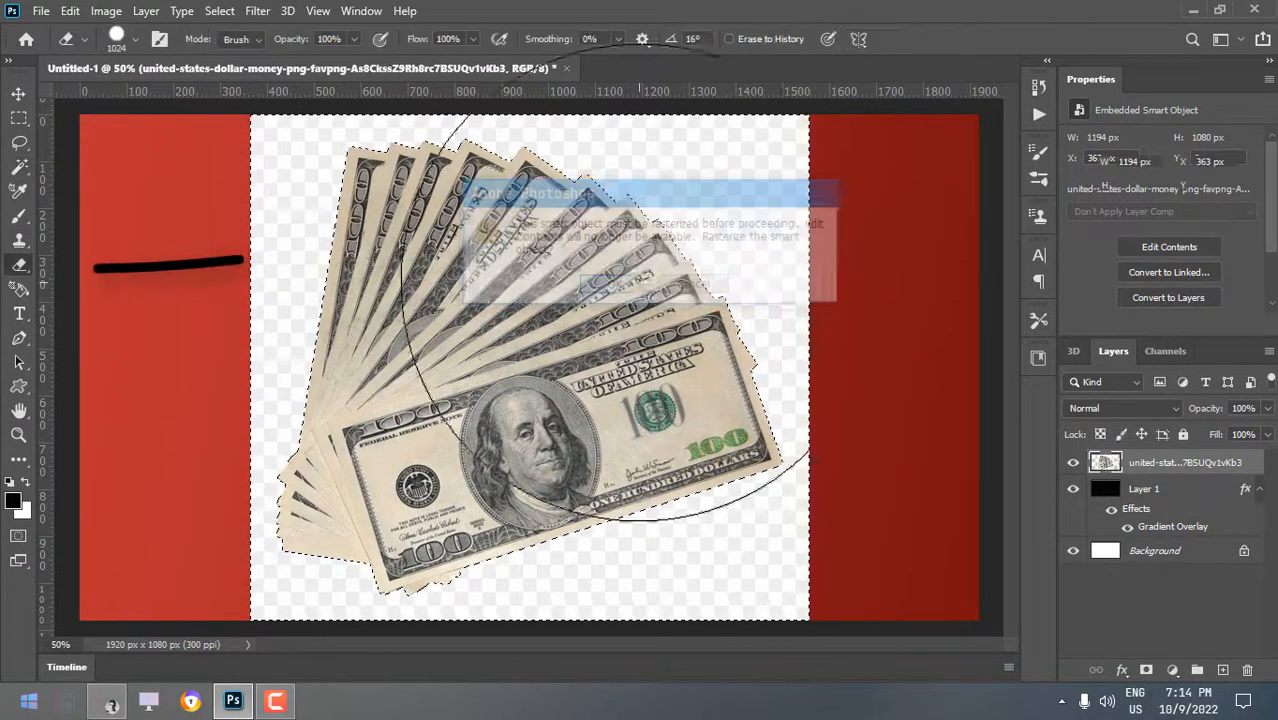
{"action": "mouse_move", "coordinate": [690, 263]}
{"action": "left_mouse_down"}
{"action": "mouse_move", "coordinate": [739, 286]}
{"action": "mouse_move", "coordinate": [755, 278]}
{"action": "left_mouse_up"}
{"action": "mouse_move", "coordinate": [750, 265]}
{"action": "left_mouse_down"}
{"action": "mouse_move", "coordinate": [533, 430]}
{"action": "mouse_move", "coordinate": [672, 643]}
{"action": "left_mouse_up"}
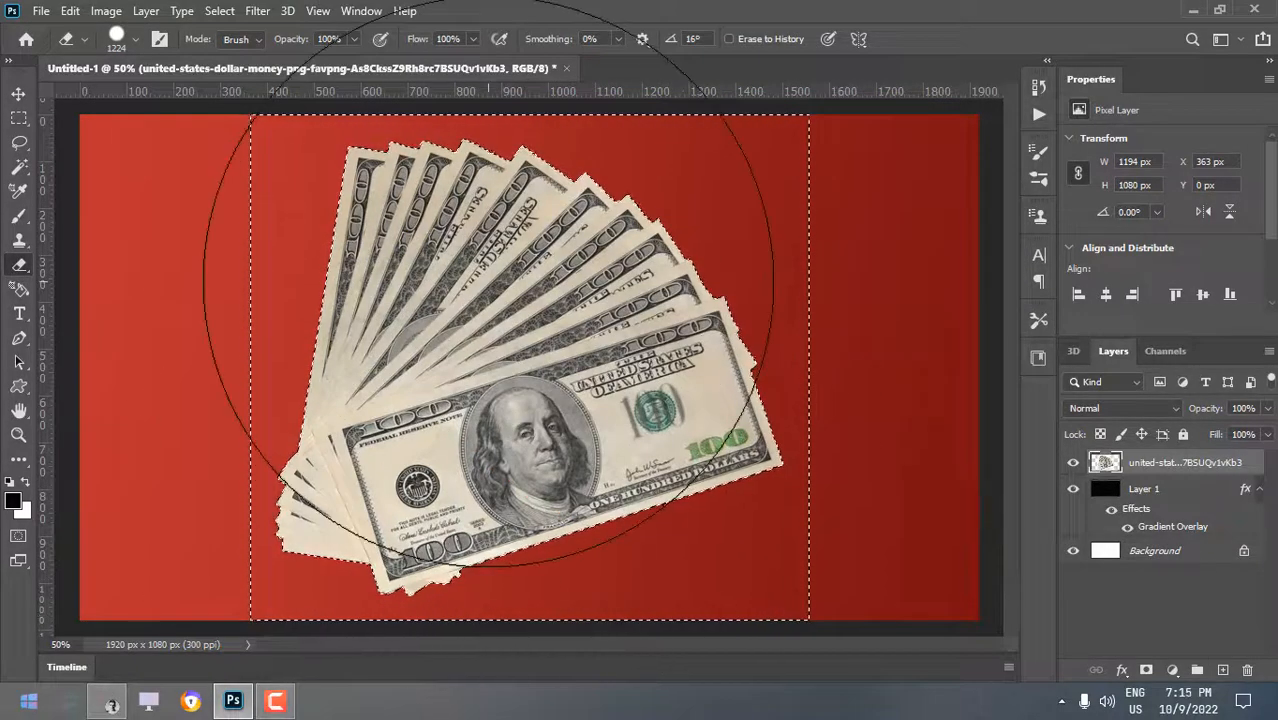
{"action": "key", "text": "ctrl+d"}
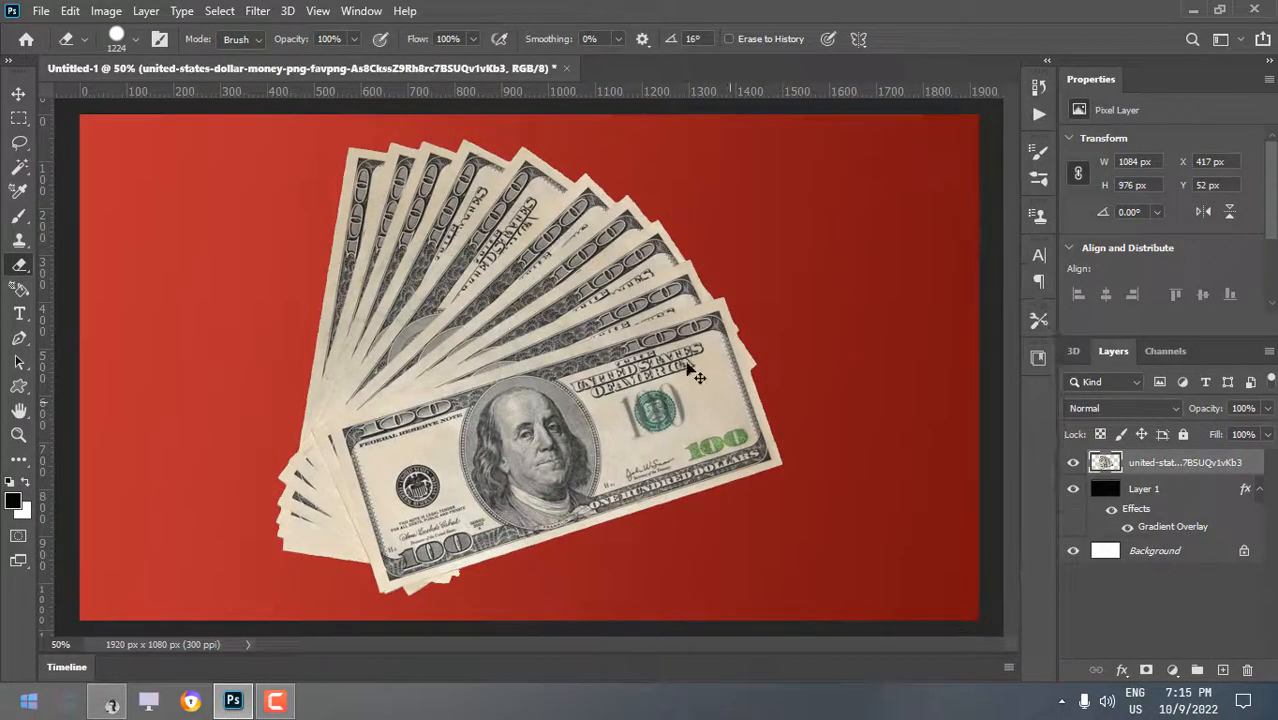
Scale the dollar fan to about 75%, rotate it about 8.8° and move it to the canvas's lower-left area, partly beyond the bottom edge.
{"action": "key", "text": "ctrl+t"}
{"action": "left_click_drag", "start_coordinate": [782, 140], "coordinate": [555, 407]}
{"action": "left_click_drag", "start_coordinate": [582, 412], "coordinate": [656, 431]}
{"action": "left_click_drag", "start_coordinate": [540, 391], "coordinate": [723, 271]}
{"action": "left_click_drag", "start_coordinate": [611, 388], "coordinate": [500, 468]}
{"action": "left_click_drag", "start_coordinate": [611, 348], "coordinate": [579, 374]}
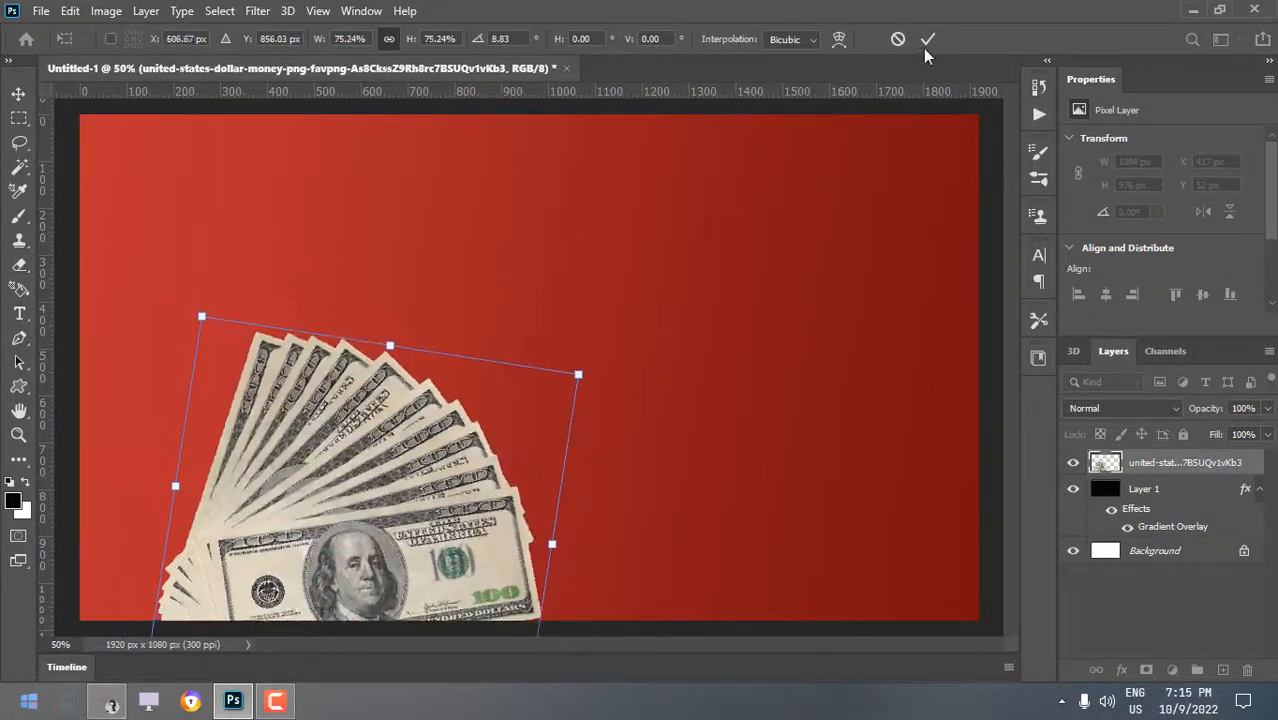
{"action": "left_click", "coordinate": [928, 41]}
Switch to the browser, close the two extra dollar image tabs and review the "Top 5 Ways to Make Money Online" template preview in Canva.
{"action": "left_click", "coordinate": [110, 703]}
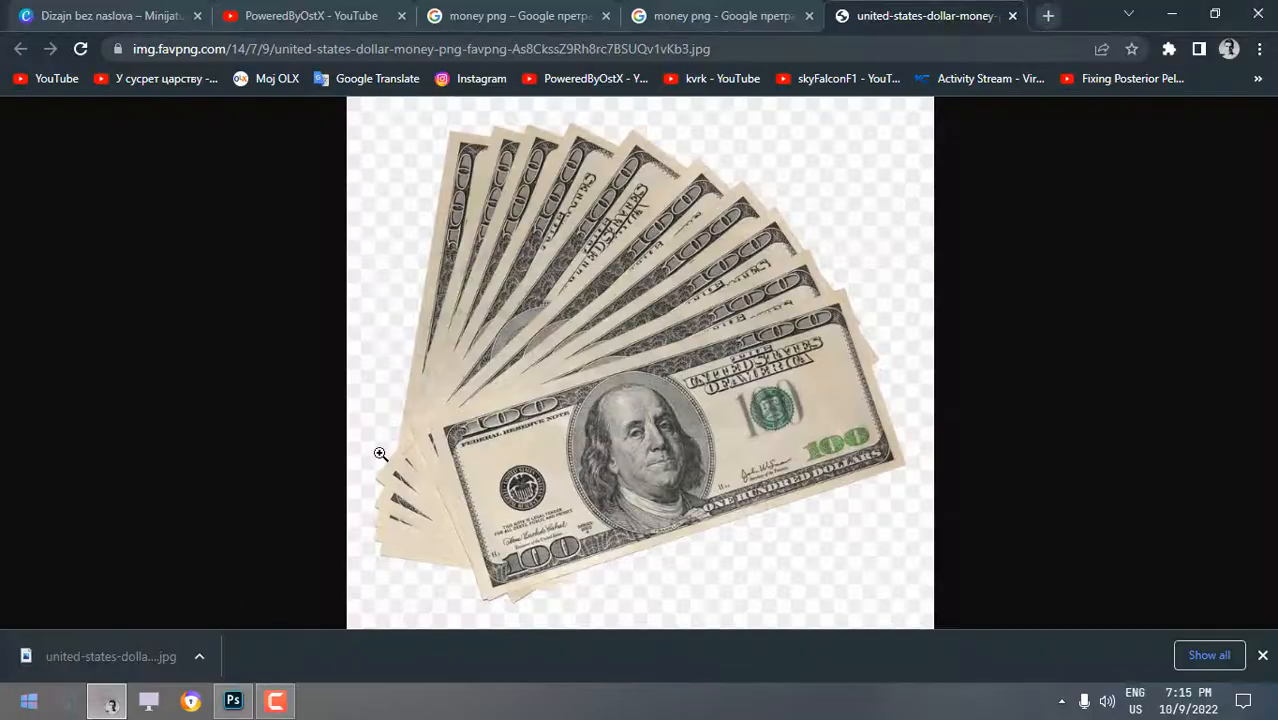
{"action": "left_click", "coordinate": [280, 13]}
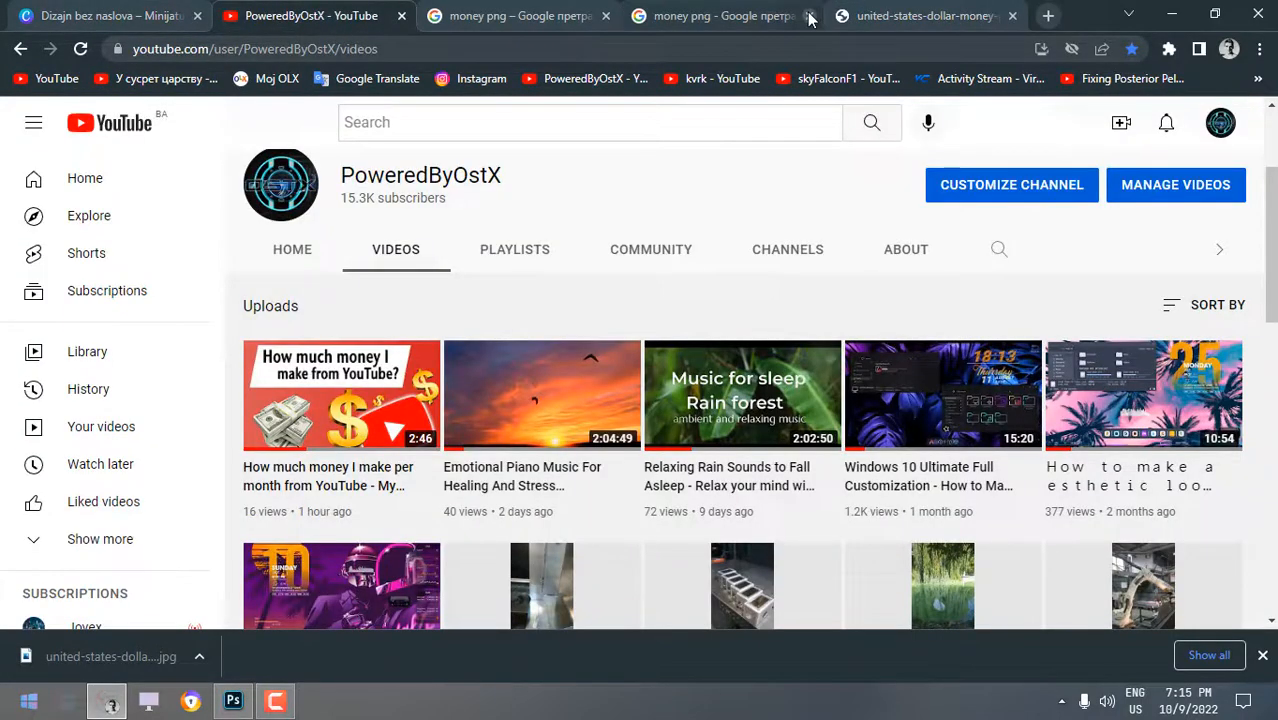
{"action": "left_click", "coordinate": [809, 15]}
{"action": "left_click", "coordinate": [809, 15]}
{"action": "left_click", "coordinate": [107, 12]}
{"action": "left_click", "coordinate": [119, 474]}
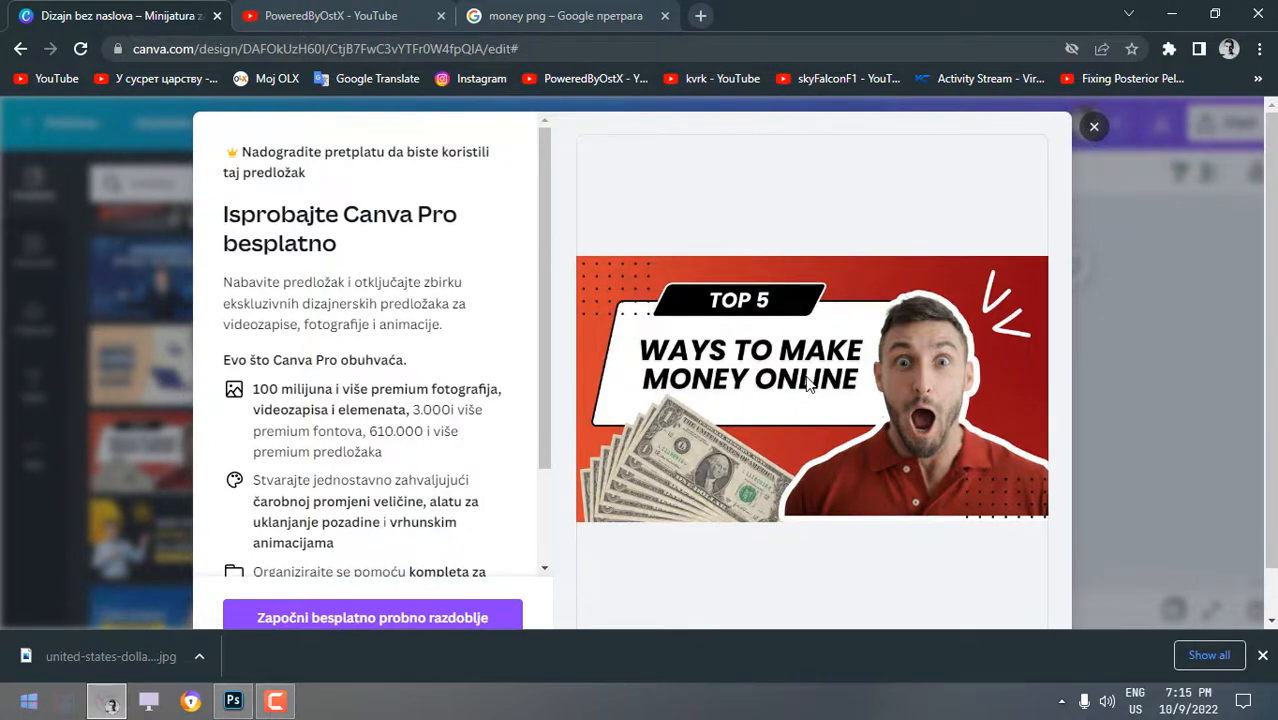
{"action": "left_click", "coordinate": [1096, 130]}
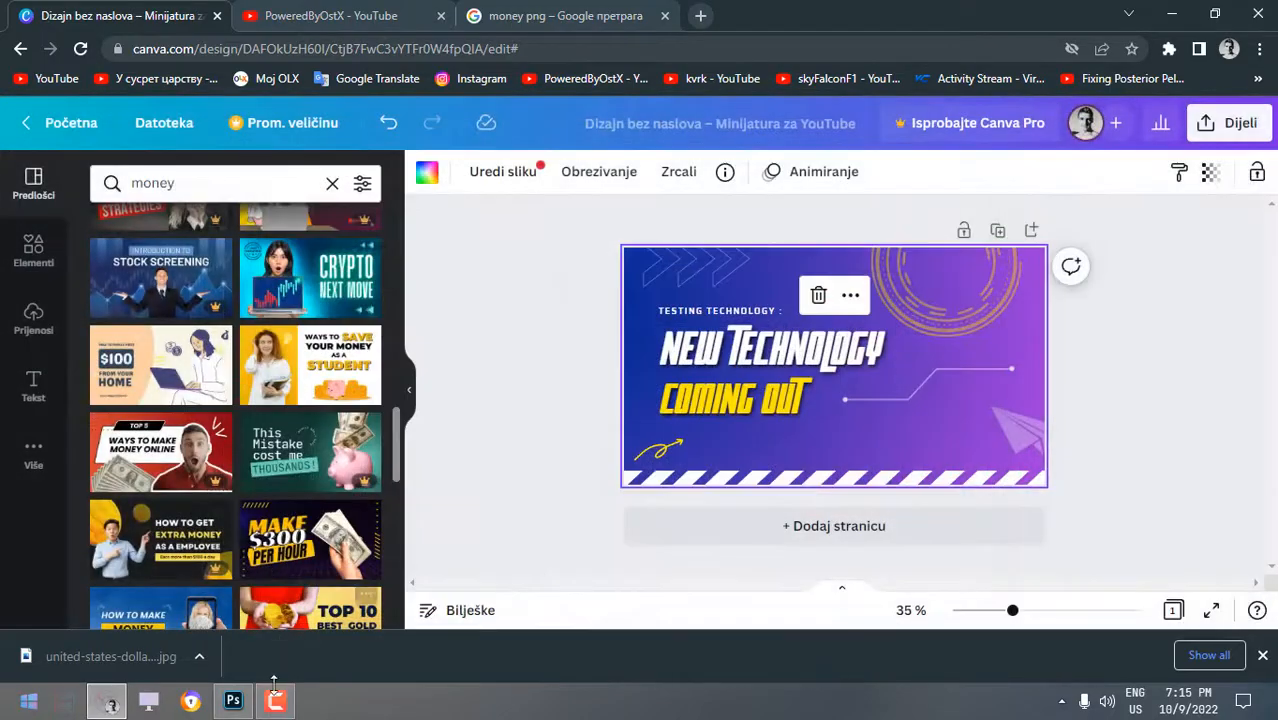
Switch to Photoshop and paint a white rectangle of about 1116 x 466 px above the bills on a new layer, using a rectangular selection.
{"action": "left_click", "coordinate": [233, 701]}
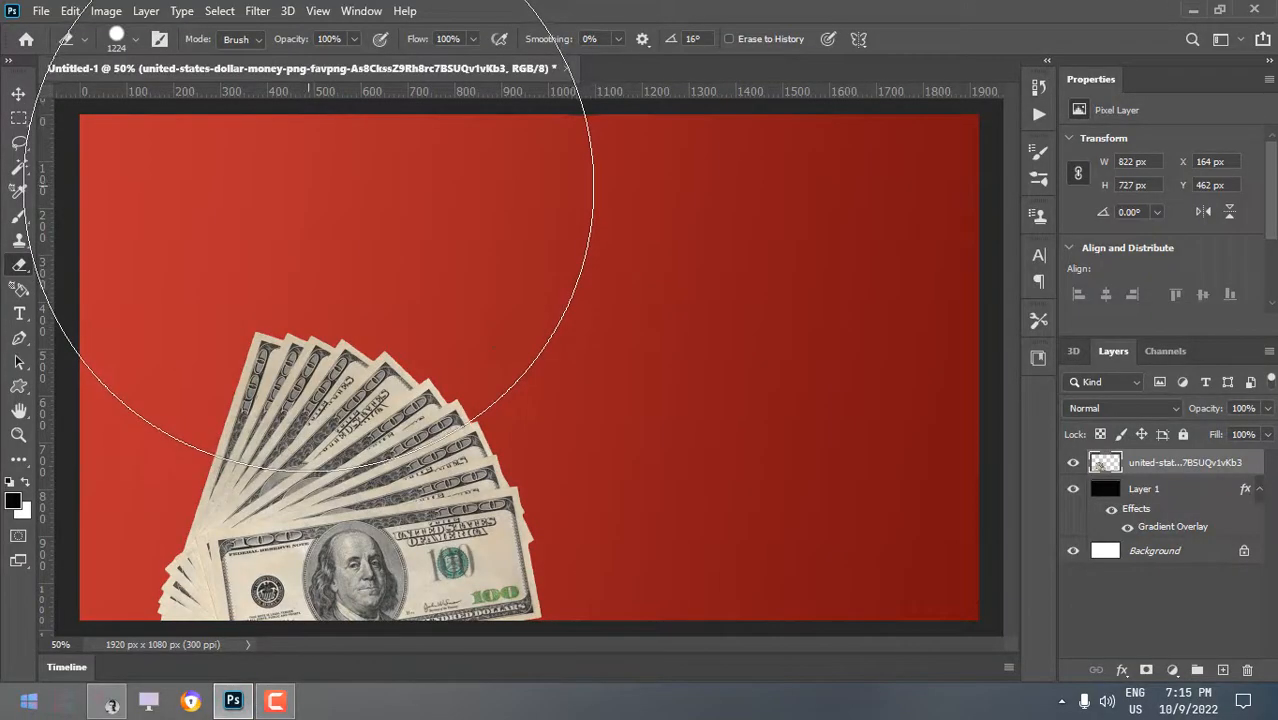
{"action": "left_click", "coordinate": [19, 118]}
{"action": "left_click", "coordinate": [100, 118]}
{"action": "left_click_drag", "start_coordinate": [138, 126], "coordinate": [660, 344]}
{"action": "left_click", "coordinate": [1220, 670]}
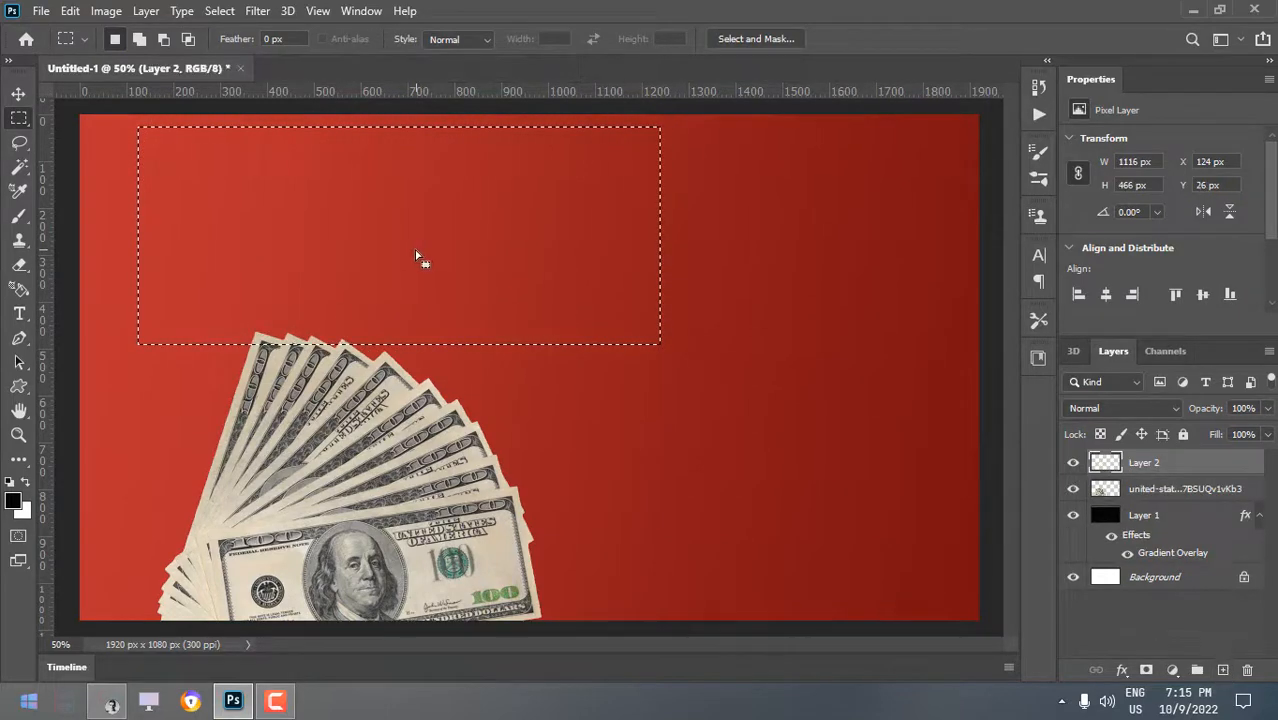
{"action": "key", "text": "x"}
{"action": "key", "text": "b"}
{"action": "left_click", "coordinate": [345, 235]}
{"action": "mouse_move", "coordinate": [543, 234]}
{"action": "left_mouse_down"}
{"action": "mouse_move", "coordinate": [177, 155]}
{"action": "mouse_move", "coordinate": [817, 279]}
{"action": "mouse_move", "coordinate": [127, 208]}
{"action": "left_mouse_up"}
Scale the white rectangle down to about 1013 x 423 px, keeping its upper-left corner in place.
{"action": "key", "text": "ctrl+t"}
{"action": "left_click_drag", "start_coordinate": [660, 344], "coordinate": [625, 293]}
{"action": "key", "text": "Return"}
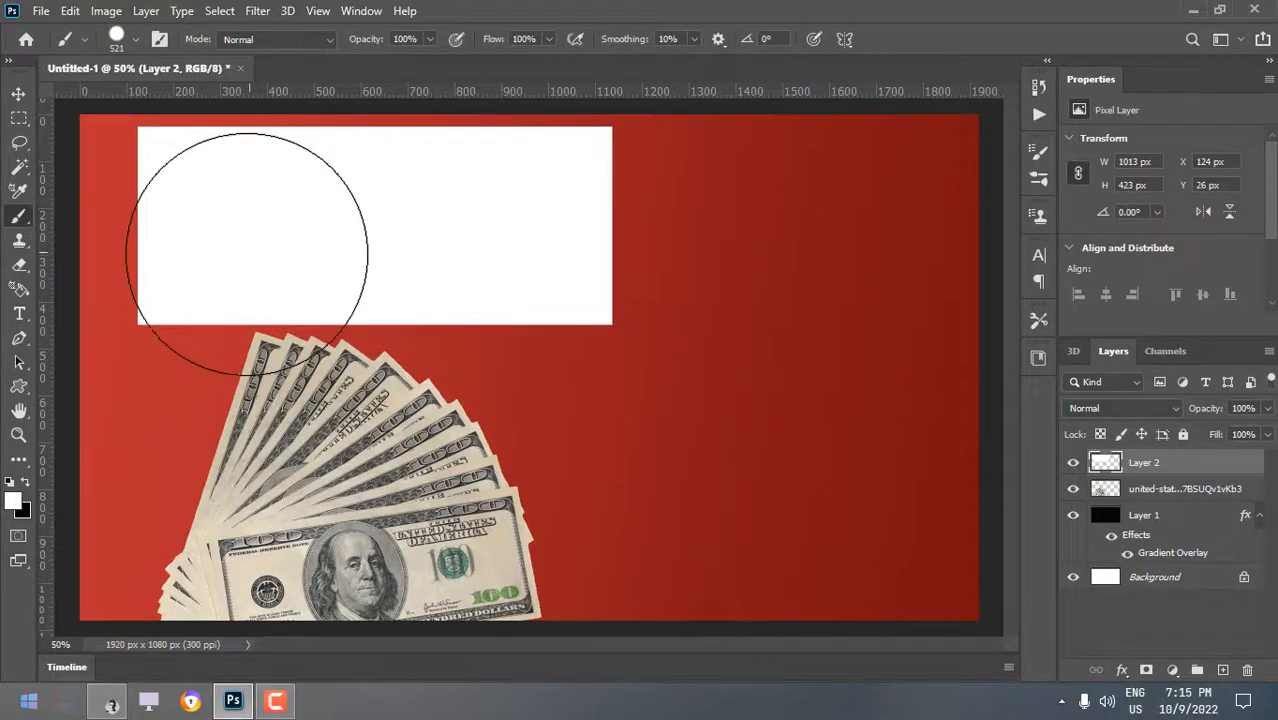
Add the two-line black text "How to make money on YouTube" and position it over the white rectangle.
{"action": "key", "text": "t"}
{"action": "left_click_drag", "start_coordinate": [177, 137], "coordinate": [734, 445]}
{"action": "type", "text": "How to make money"}
{"action": "key", "text": "Return"}
{"action": "type", "text": "on YouTube"}
{"action": "left_click", "coordinate": [892, 42]}
{"action": "key", "text": "v"}
{"action": "left_click_drag", "start_coordinate": [229, 188], "coordinate": [231, 200]}
Draw a triangular Pen path of about 218 x 226 px across the white rectangle's upper-left corner and convert it to a selection.
{"action": "key", "text": "p"}
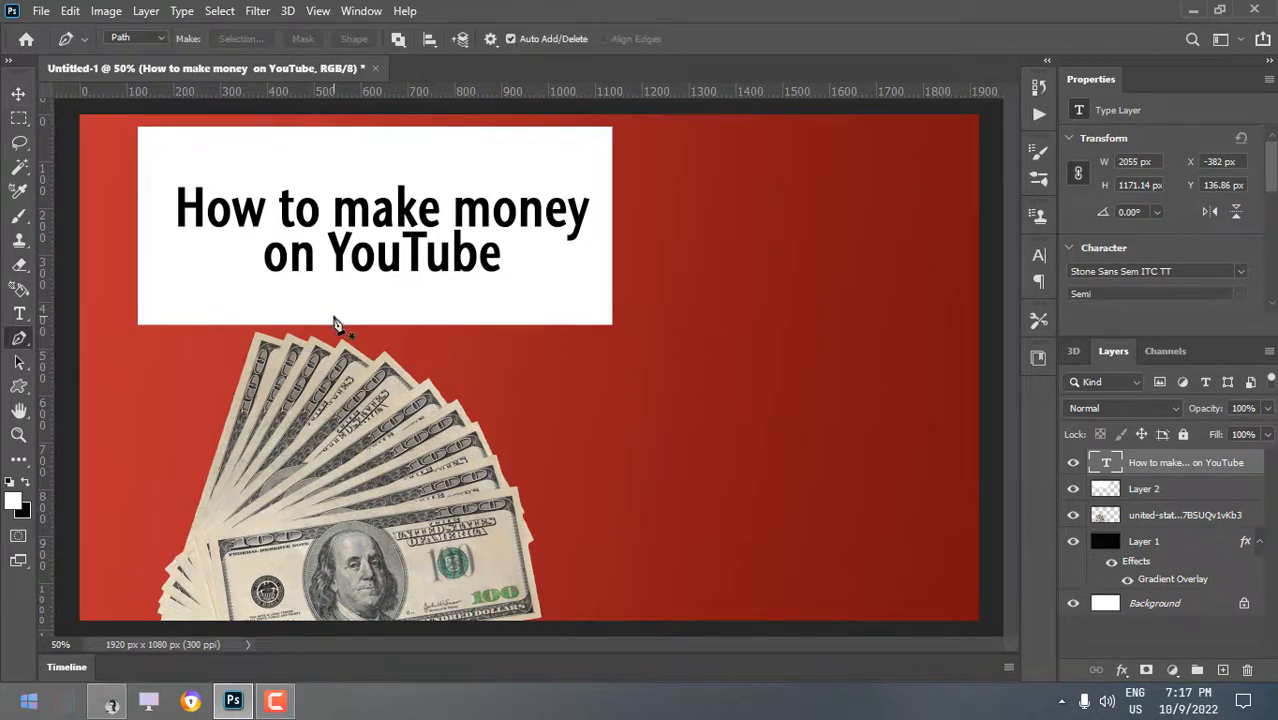
{"action": "left_click", "coordinate": [116, 225]}
{"action": "left_click", "coordinate": [118, 123]}
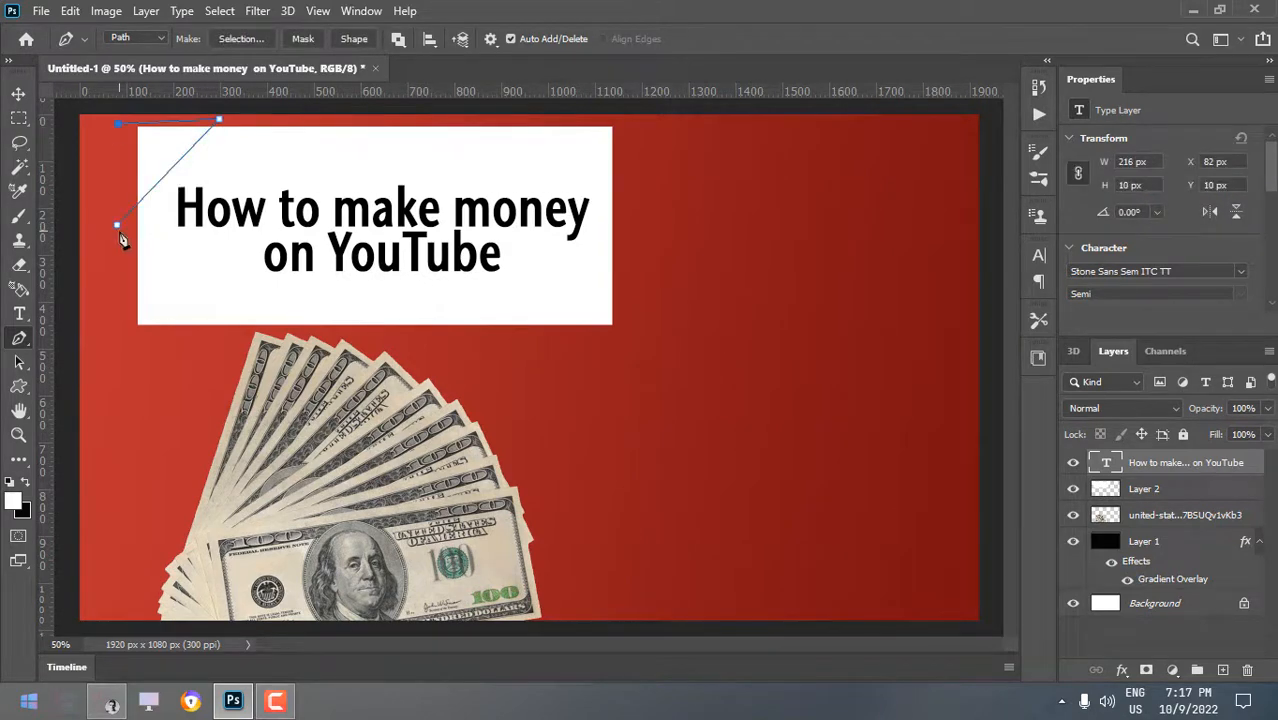
{"action": "right_click", "coordinate": [172, 172]}
{"action": "right_click", "coordinate": [160, 152]}
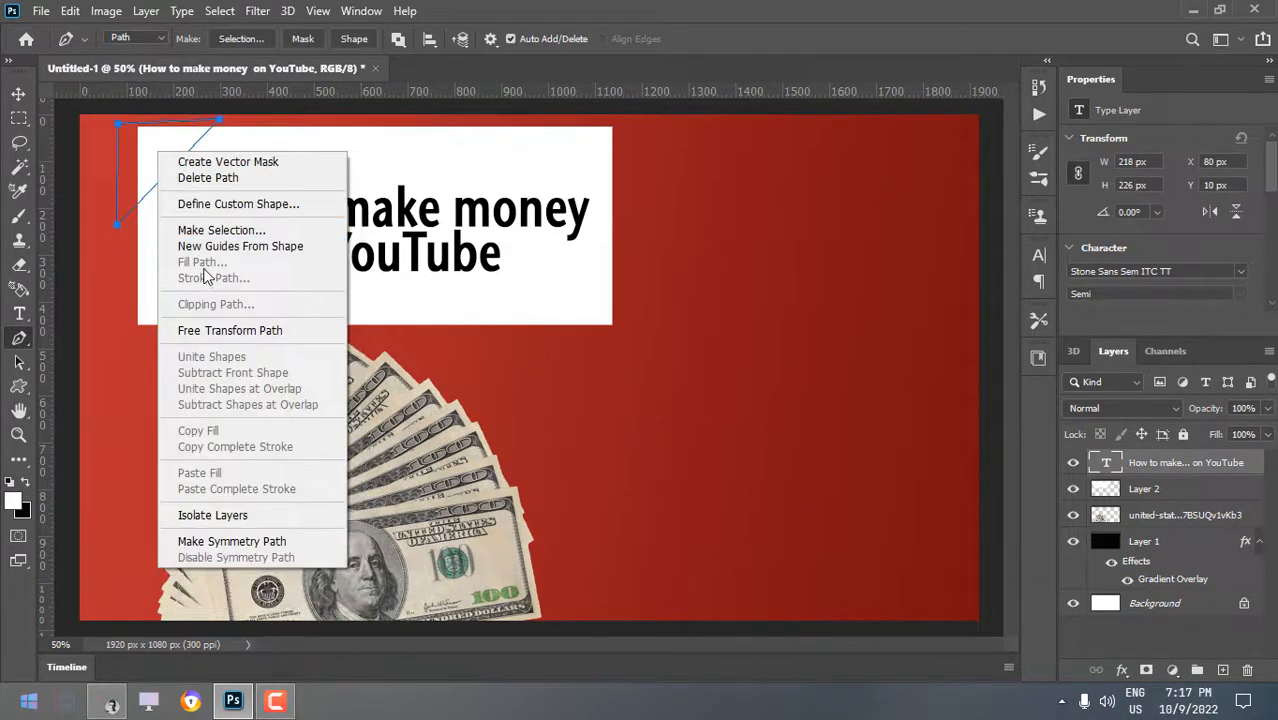
{"action": "left_click", "coordinate": [243, 234]}
{"action": "key", "text": "Return"}
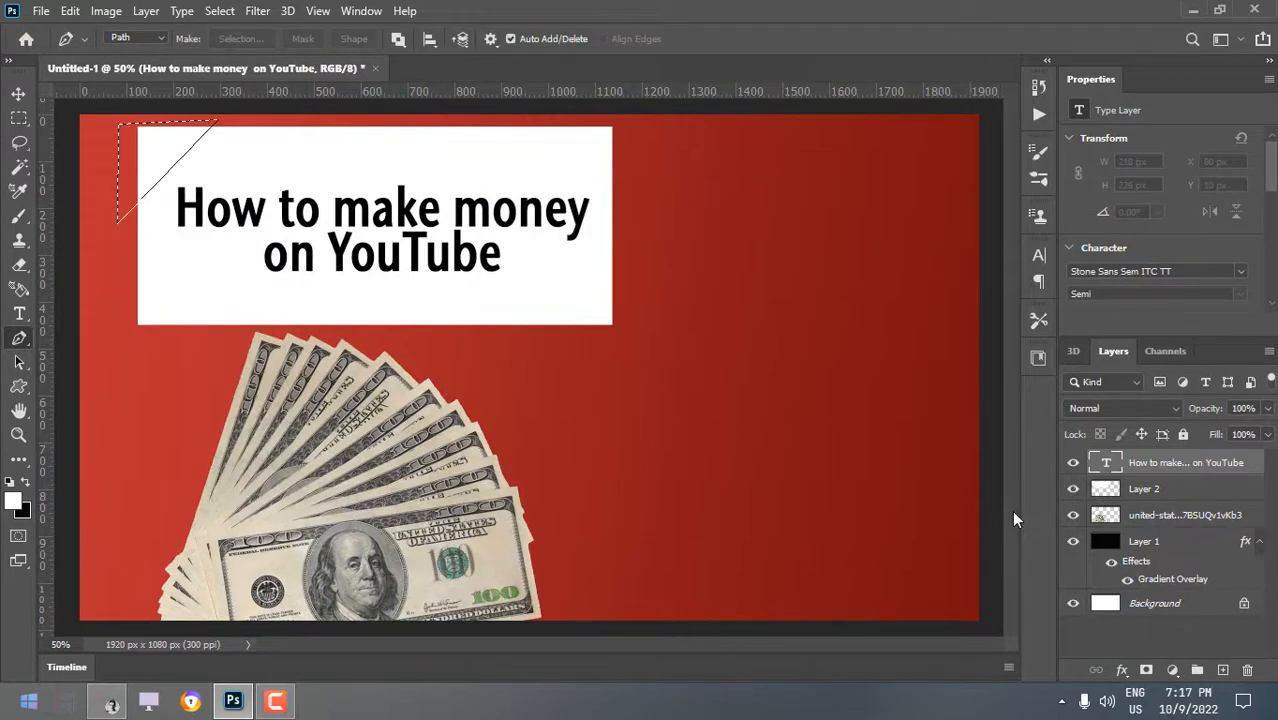
Copy the selected corner of the white rectangle from Layer 2 to its own layer and select that new layer's pixels.
{"action": "left_click", "coordinate": [1109, 488]}
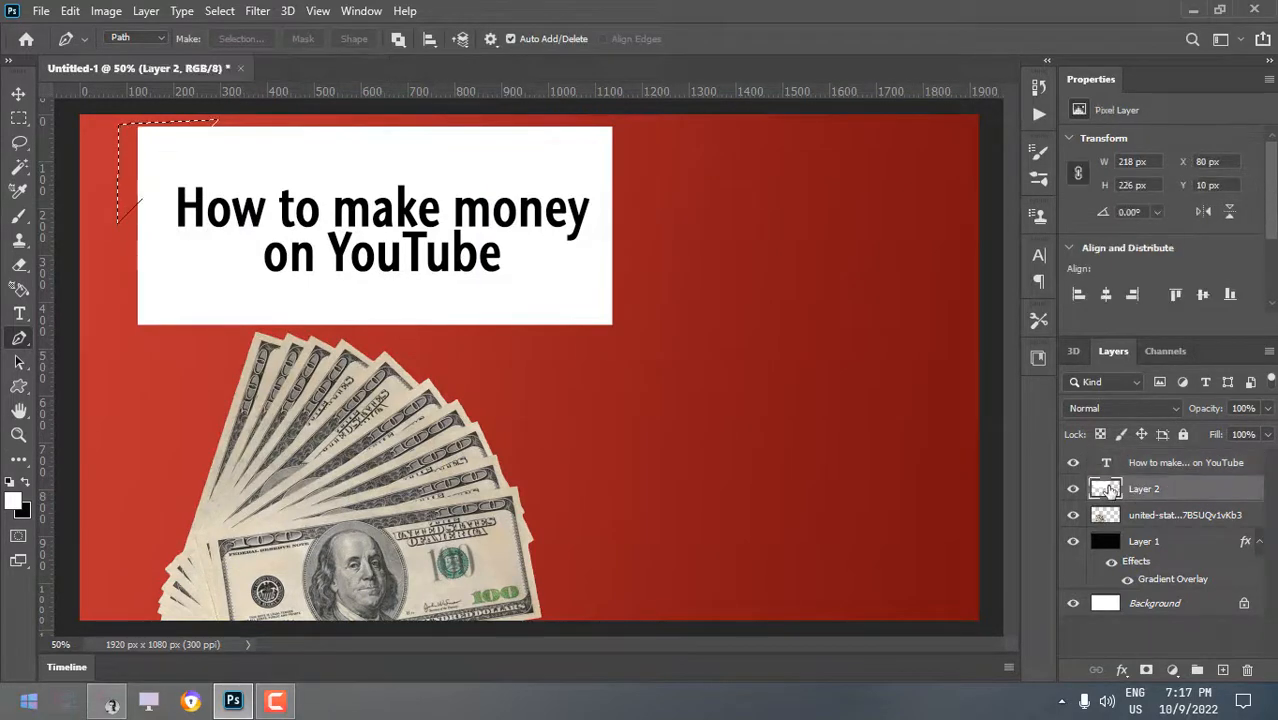
{"action": "key", "text": "ctrl+j"}
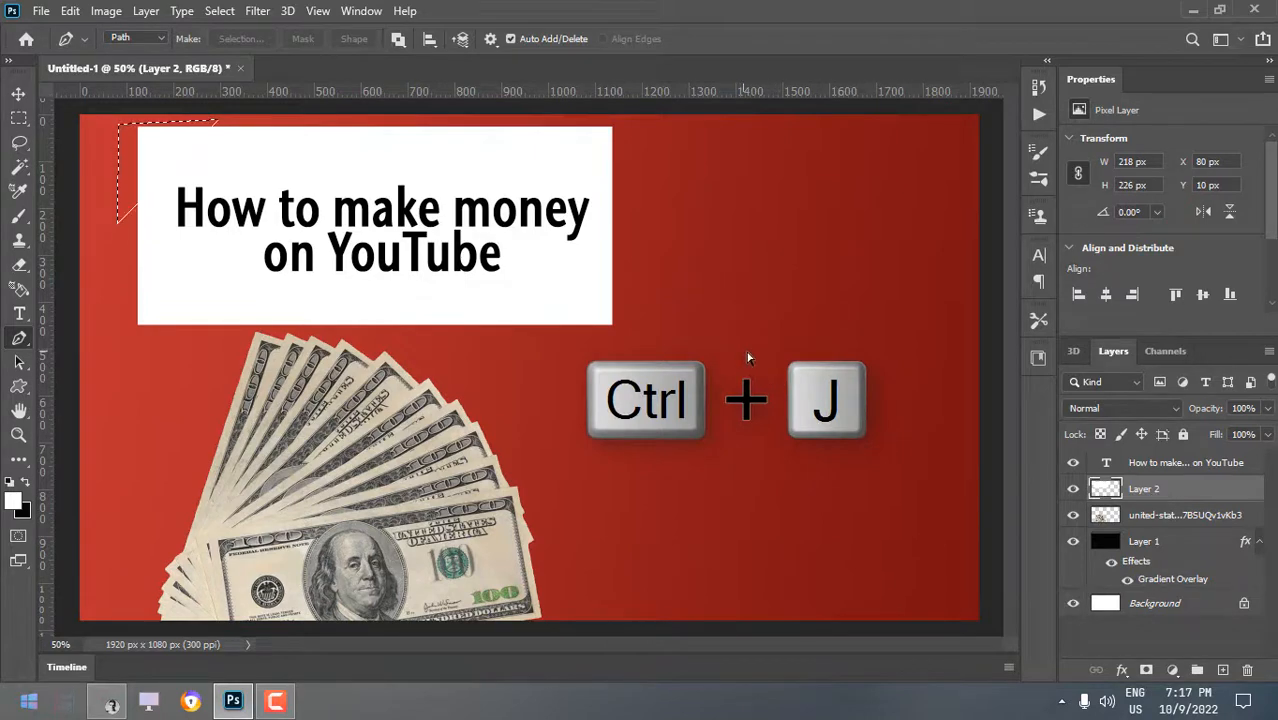
{"action": "key", "text": "v"}
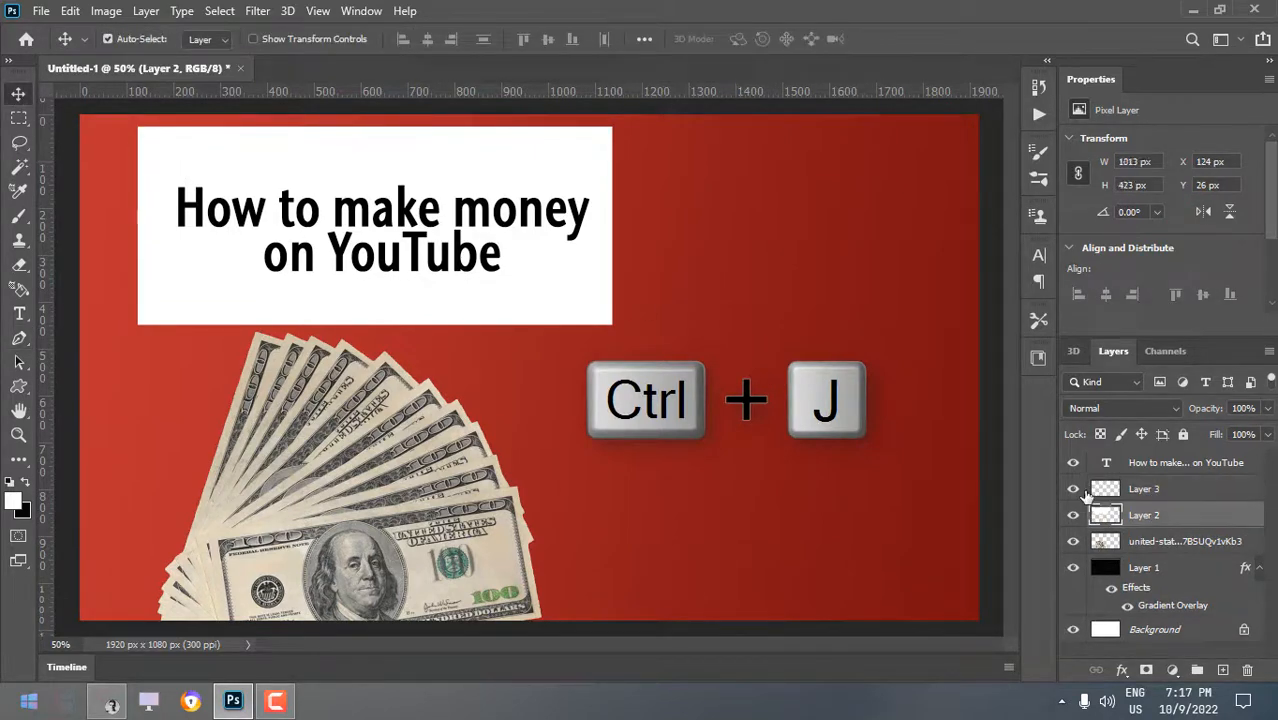
{"action": "right_click", "coordinate": [1105, 488]}
{"action": "left_click", "coordinate": [1090, 163]}
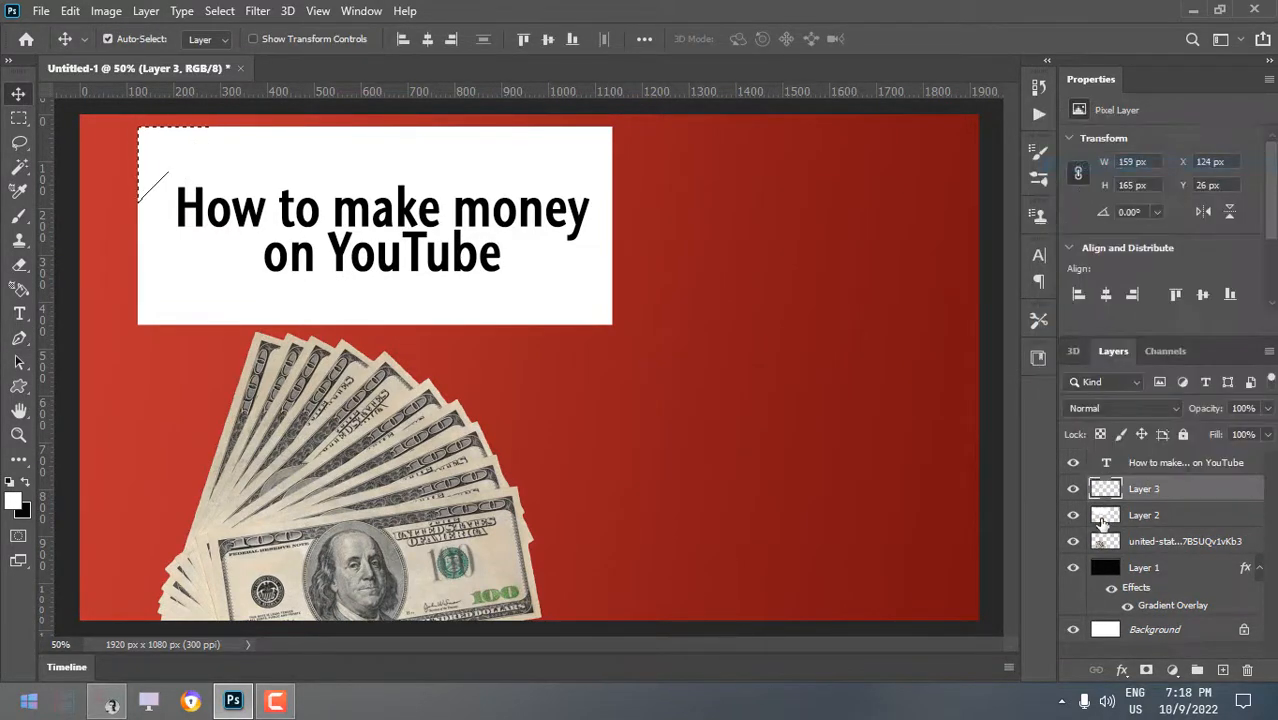
Erase the selected upper-left corner of the white rectangle on Layer 2, hide Layer 3 and clear the selection.
{"action": "left_click", "coordinate": [1166, 520]}
{"action": "key", "text": "e"}
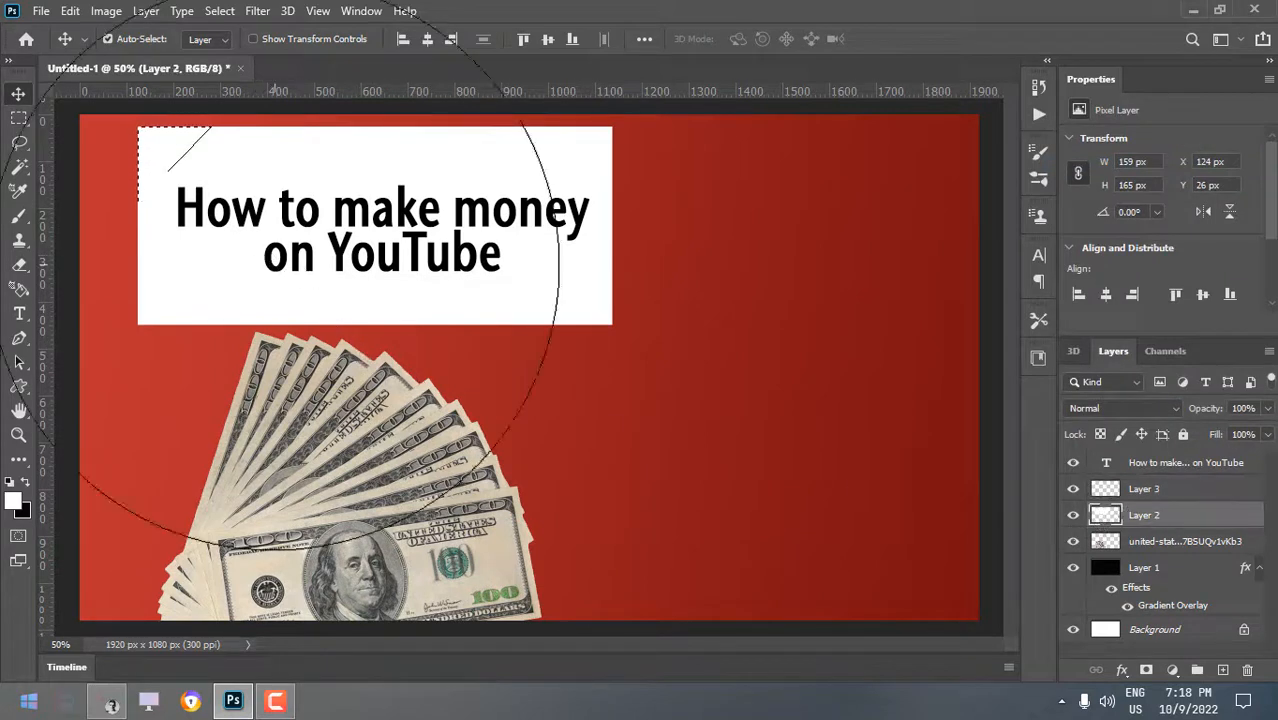
{"action": "left_click_drag", "start_coordinate": [210, 187], "coordinate": [55, 212]}
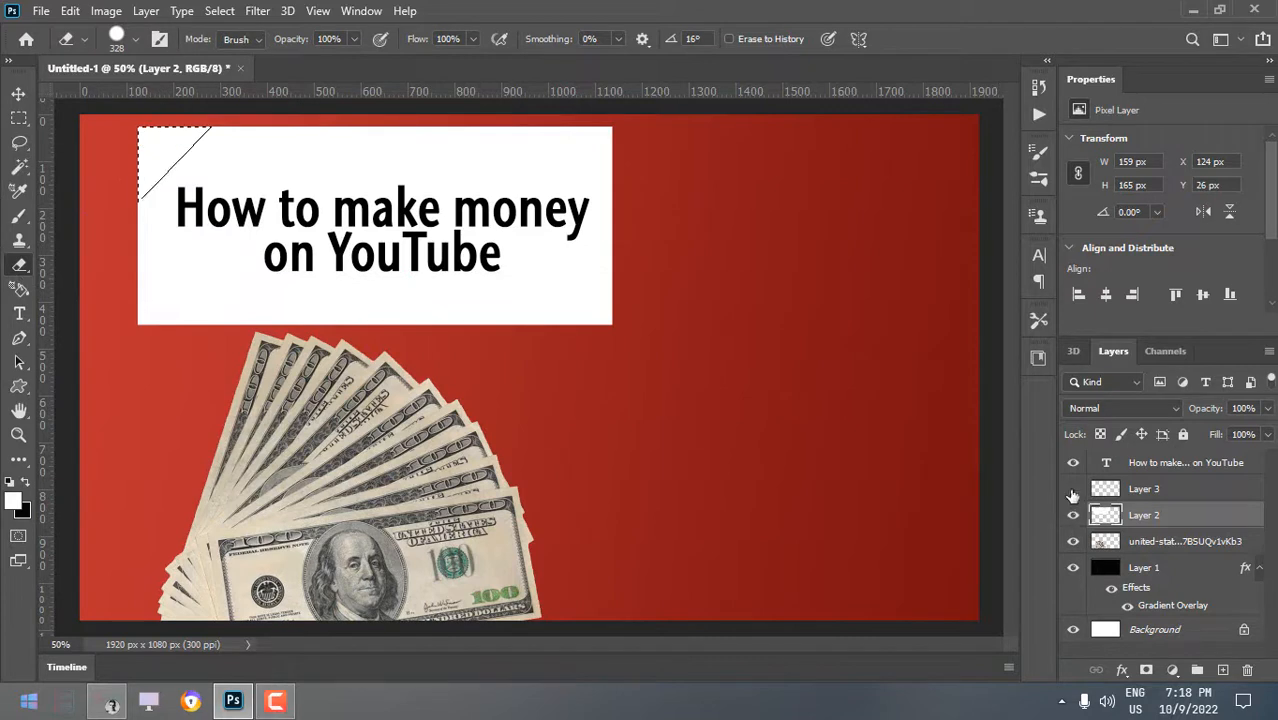
{"action": "key", "text": "Delete"}
{"action": "left_click", "coordinate": [1073, 489]}
{"action": "key", "text": "ctrl+d"}
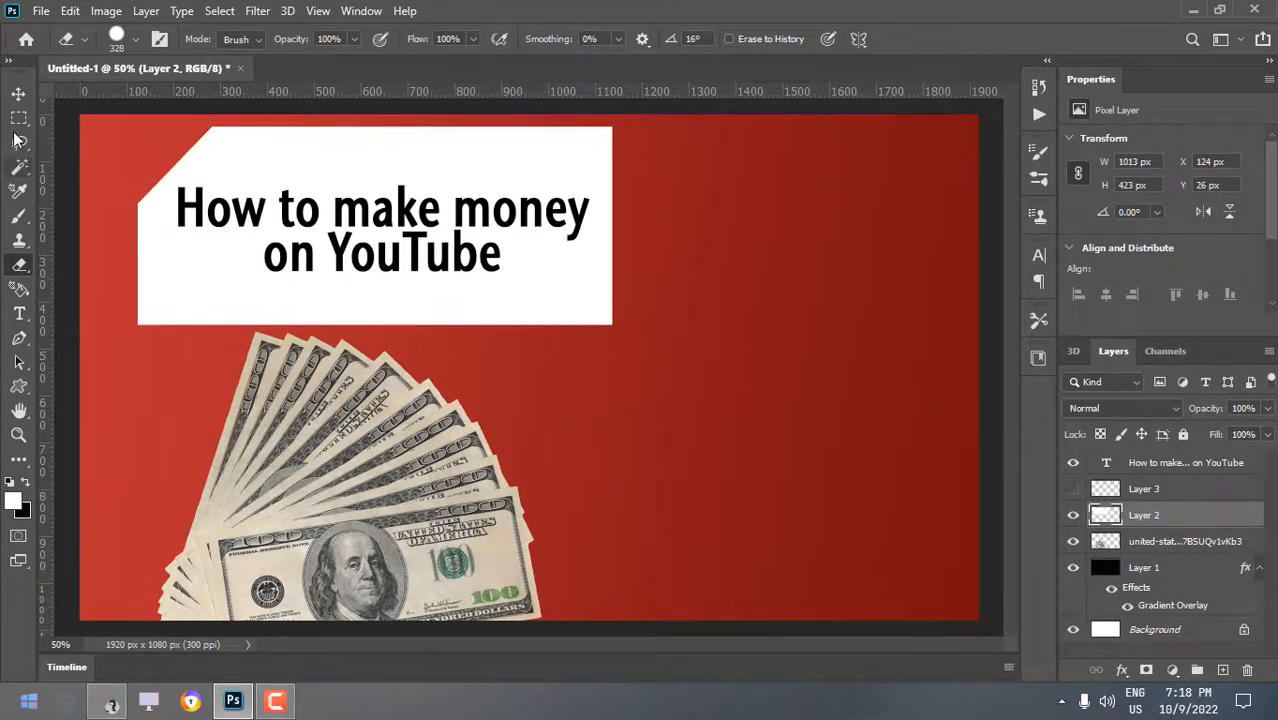
Position Layer 3's triangle over the white rectangle's lower-right corner and cut that corner from Layer 2.
{"action": "left_click", "coordinate": [1073, 489]}
{"action": "left_click", "coordinate": [1150, 489]}
{"action": "key", "text": "ctrl+t"}
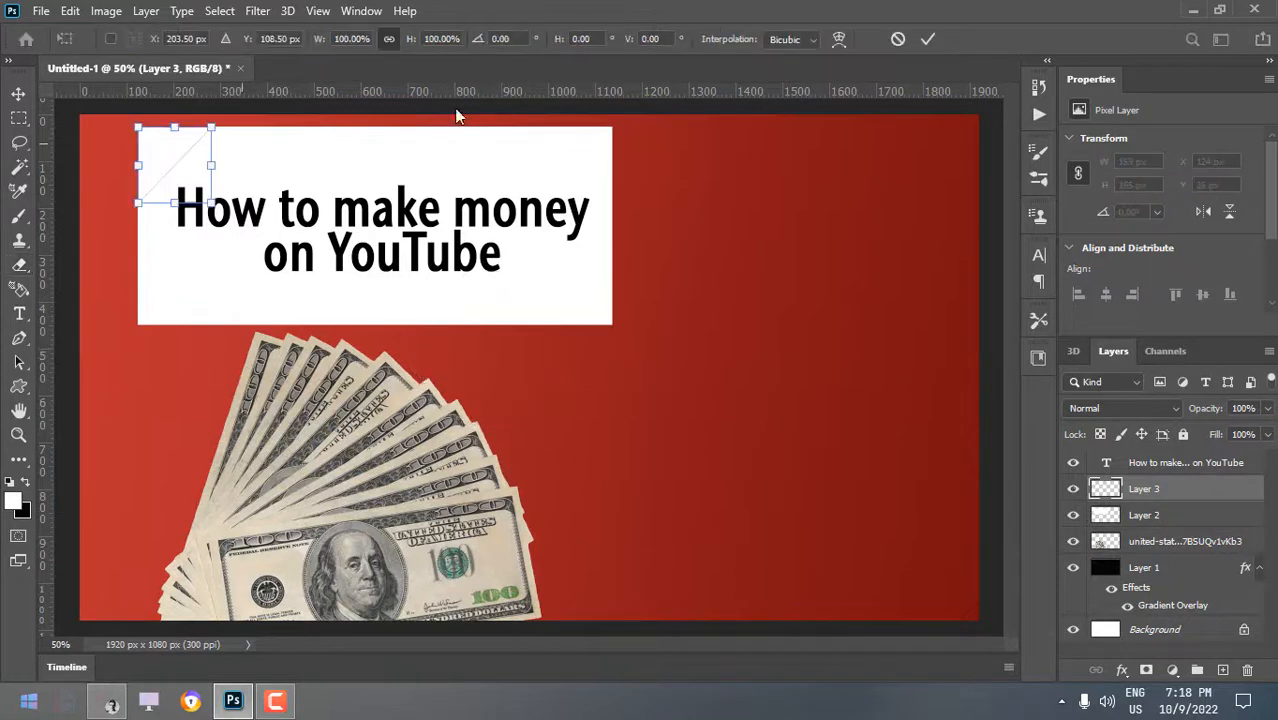
{"action": "left_click", "coordinate": [899, 40]}
{"action": "key", "text": "e"}
{"action": "key", "text": "v"}
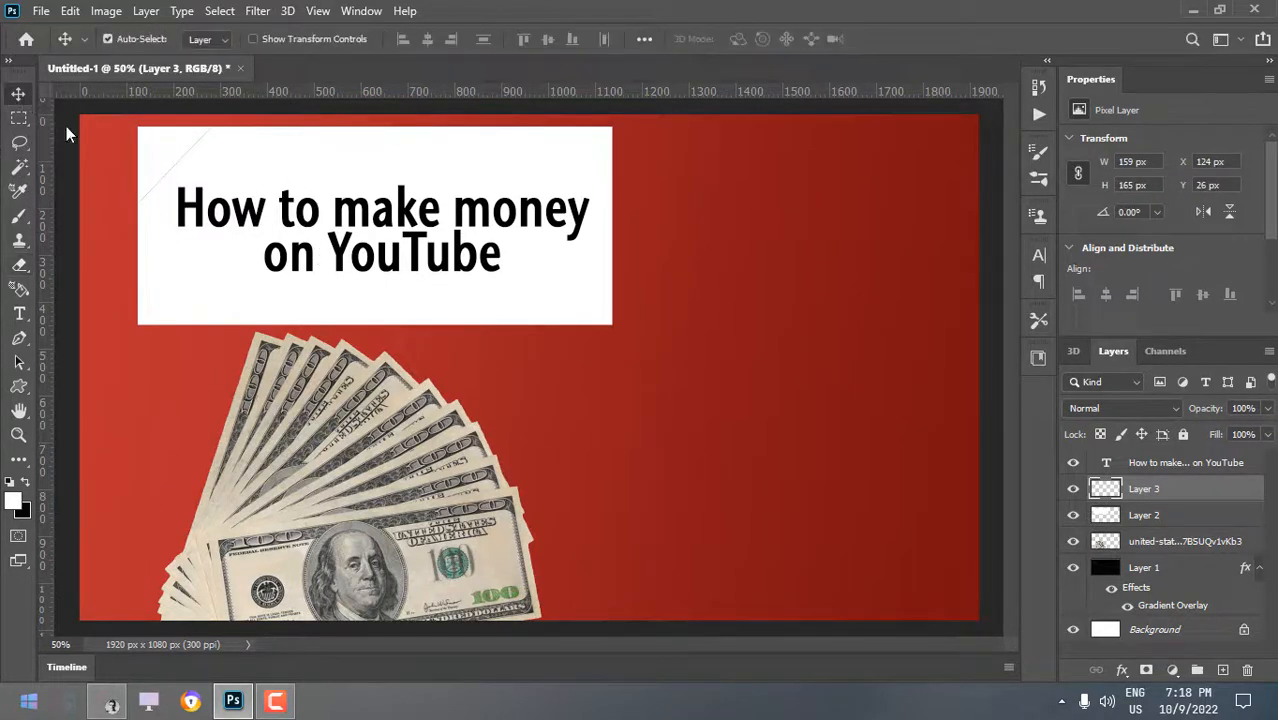
{"action": "left_click_drag", "start_coordinate": [196, 157], "coordinate": [584, 428]}
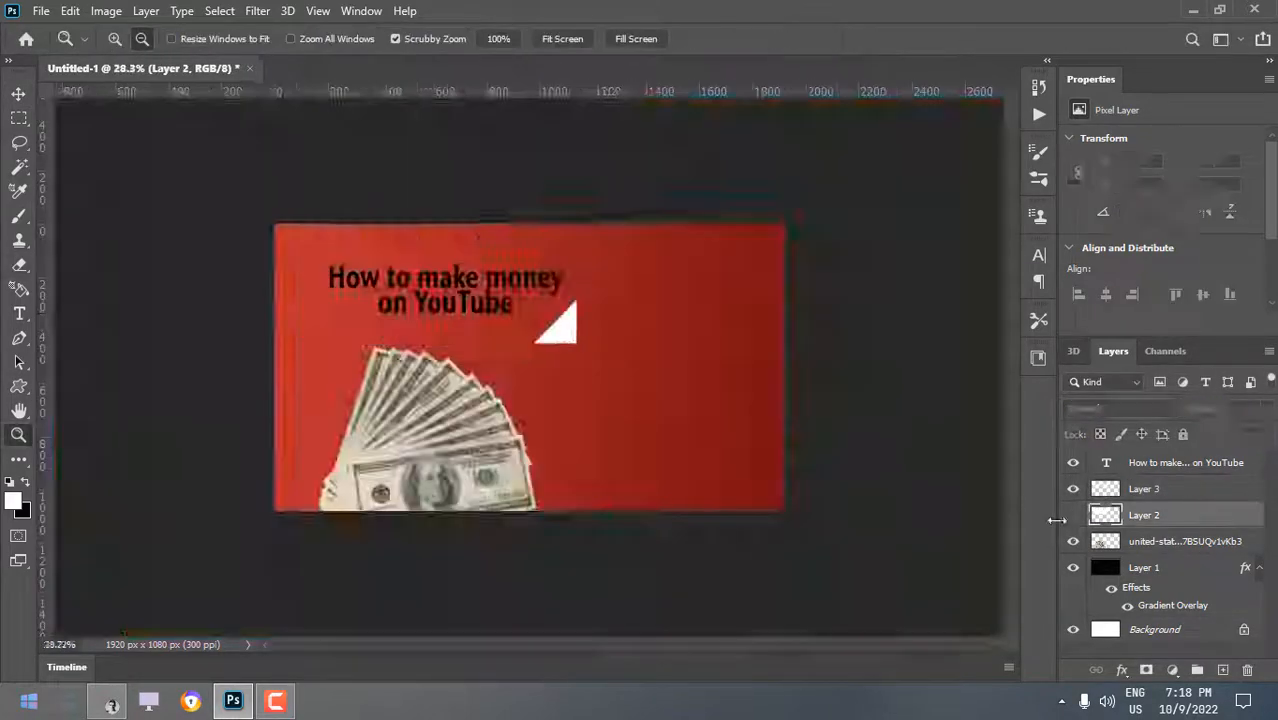
{"action": "left_click_drag", "start_coordinate": [440, 411], "coordinate": [455, 411]}
{"action": "key", "text": "v"}
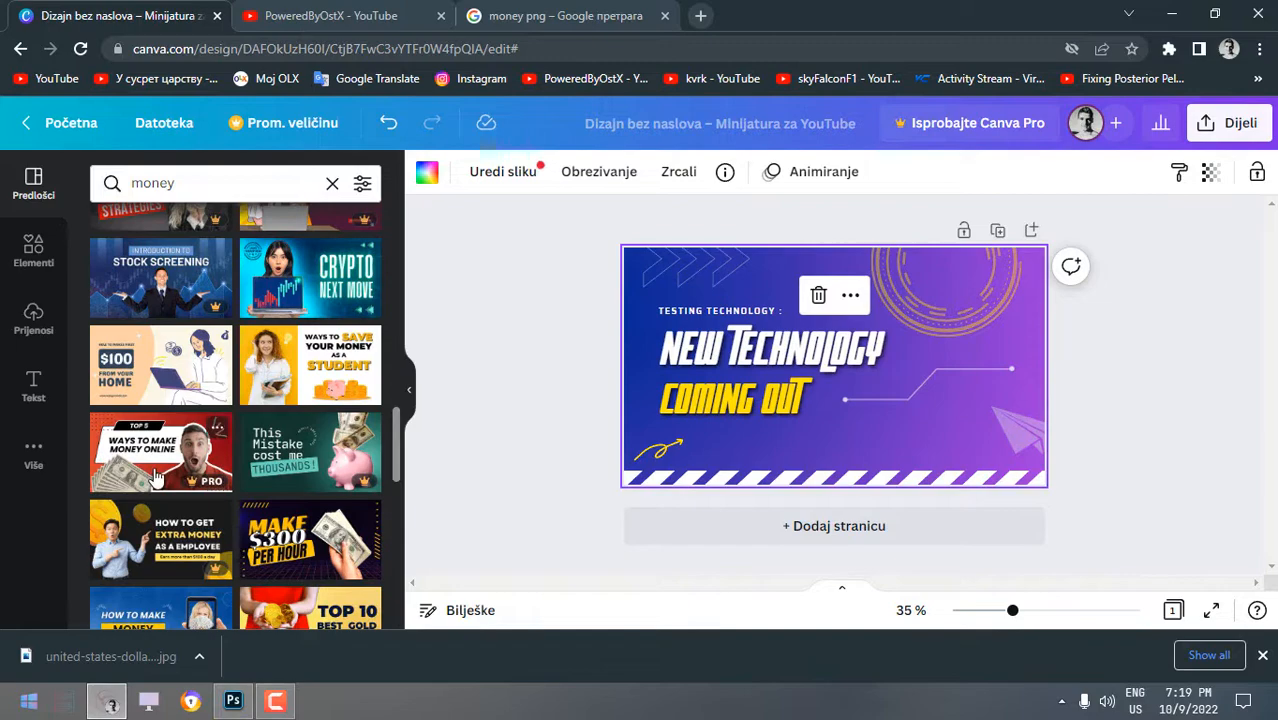
In the browser, preview Canva's "Ways to make money online" template and search Google Images for "youtube png".
{"action": "left_click", "coordinate": [155, 478]}
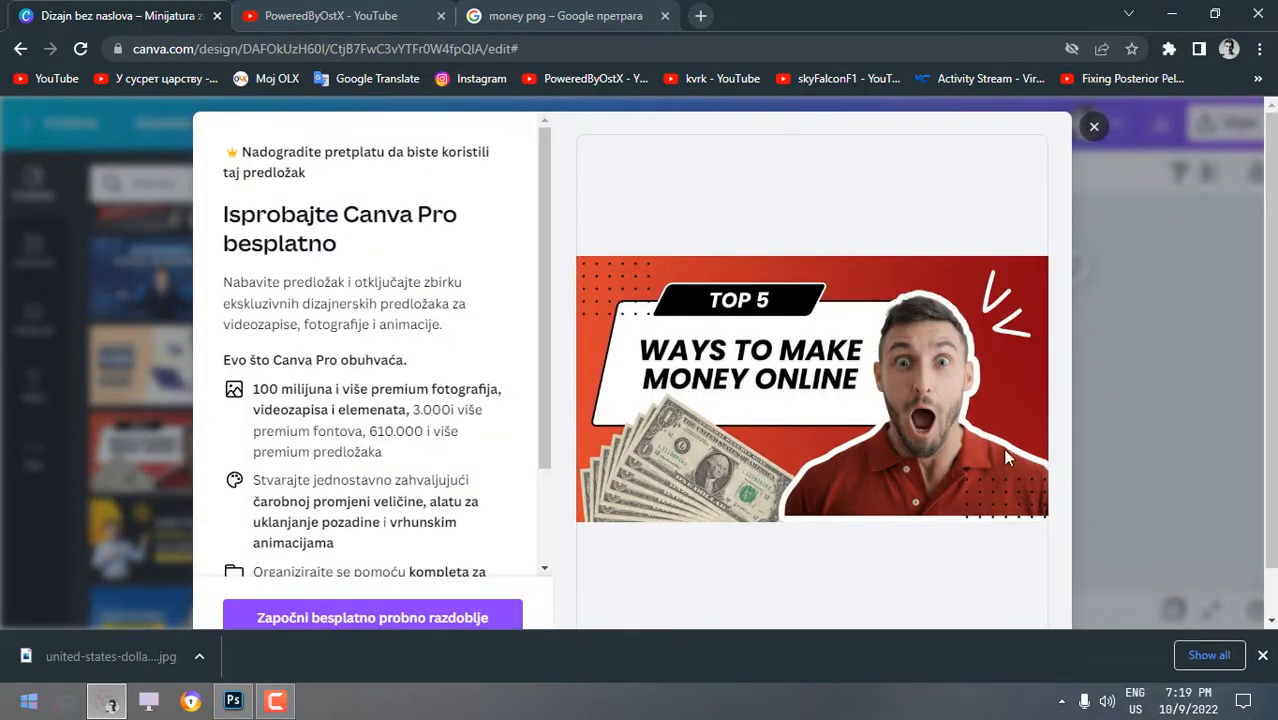
{"action": "left_click", "coordinate": [1093, 127]}
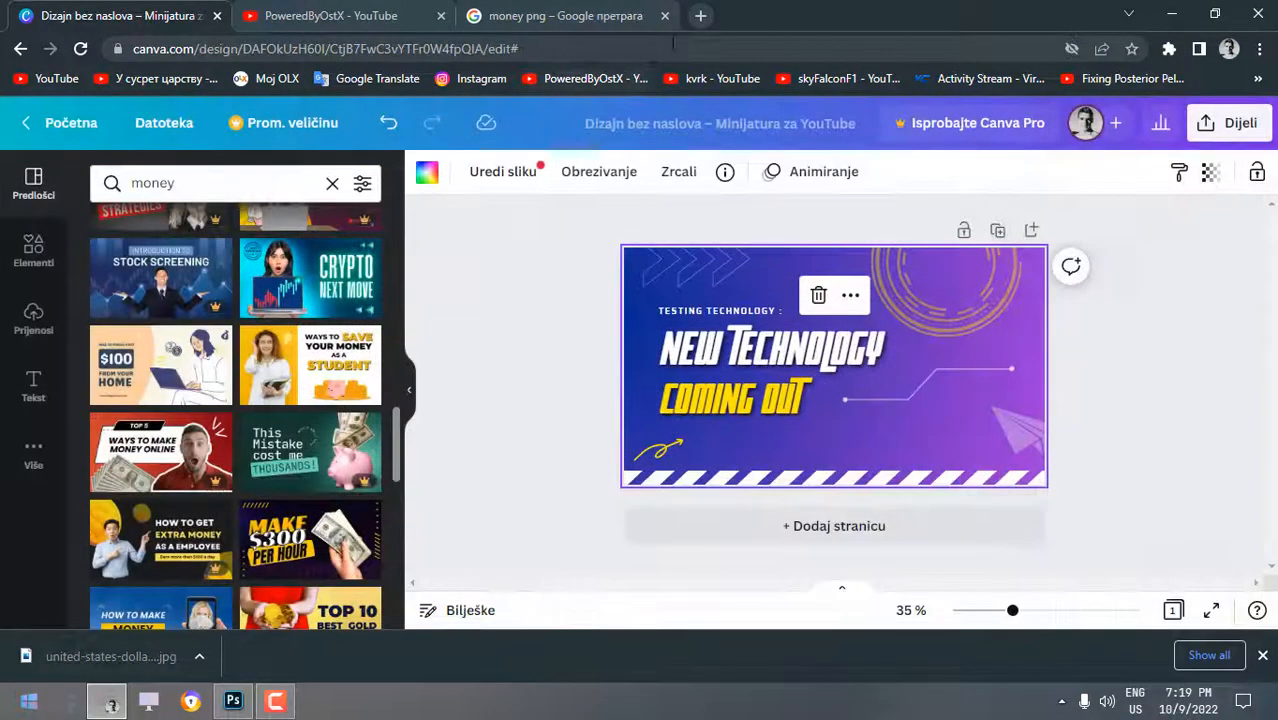
{"action": "left_click", "coordinate": [565, 15]}
{"action": "double_click", "coordinate": [200, 122]}
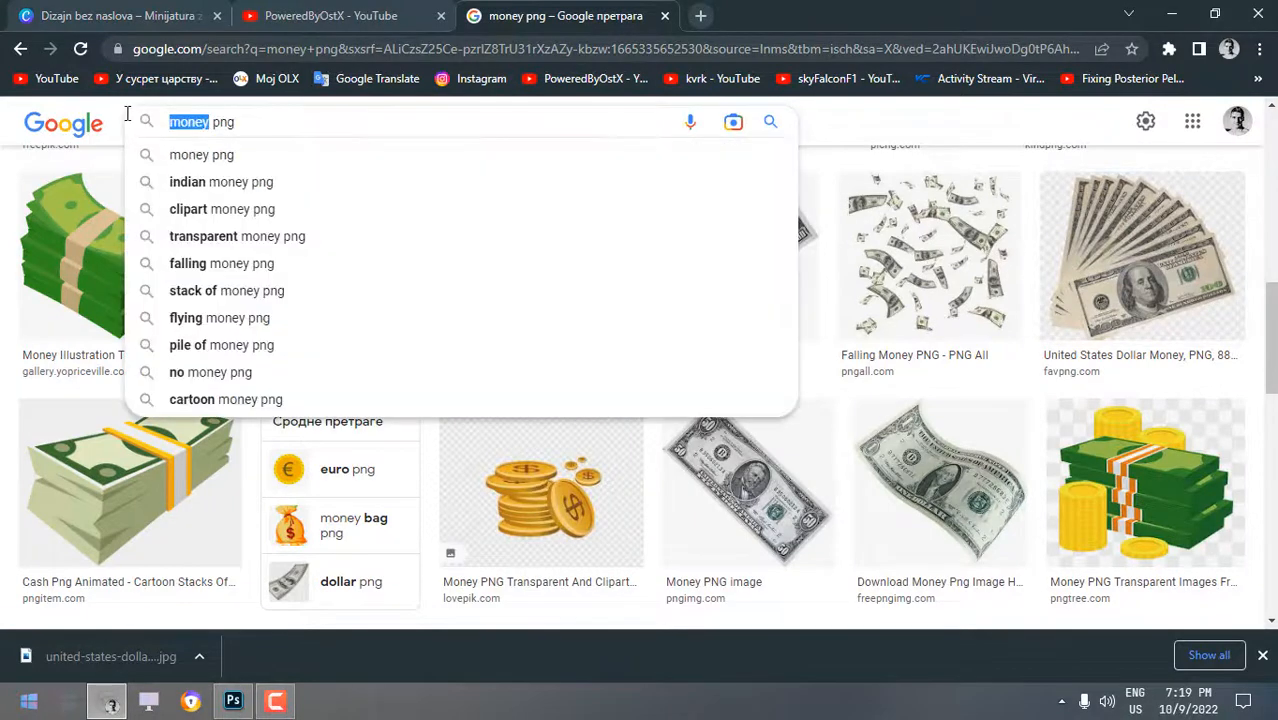
{"action": "type", "text": "youtube"}
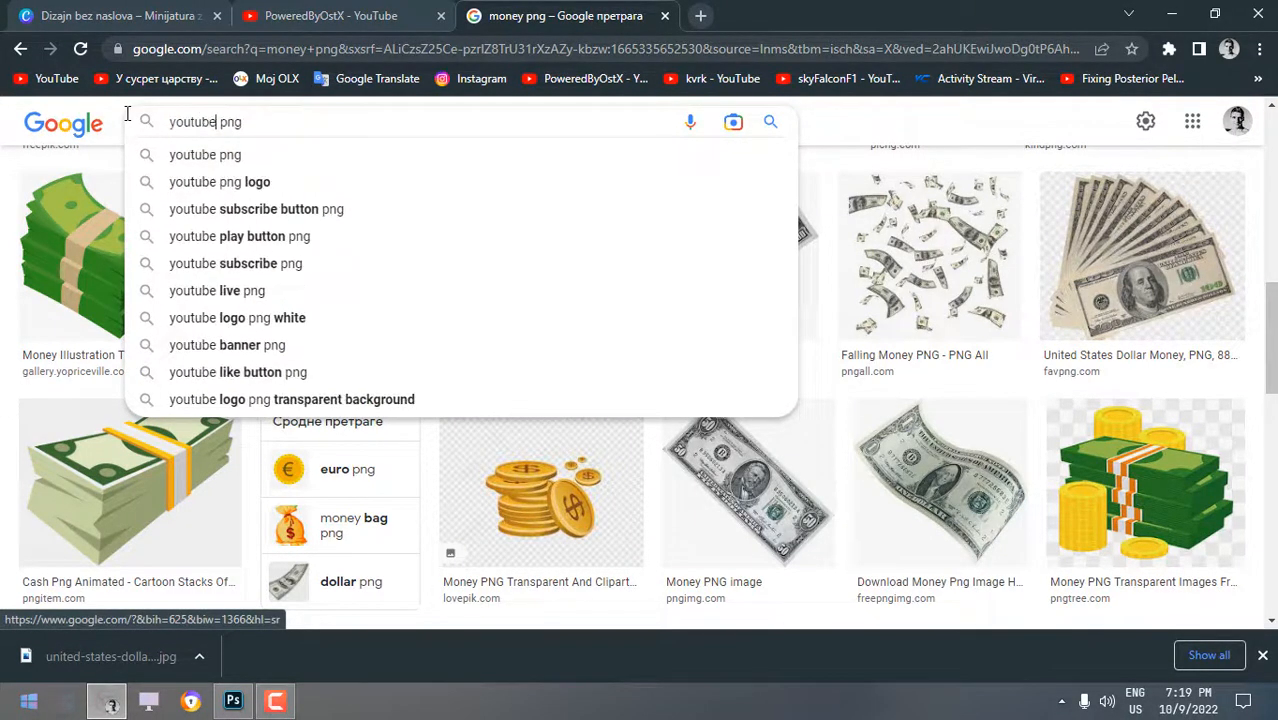
{"action": "key", "text": "Return"}
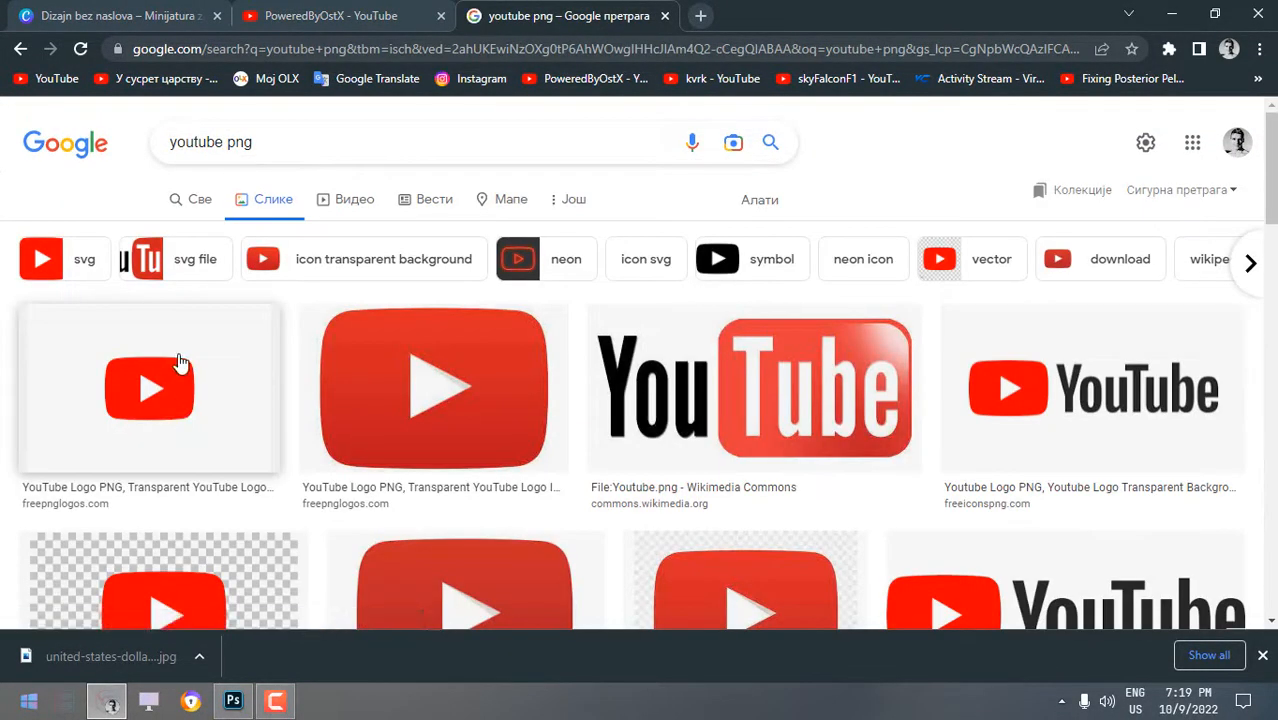
Open the first YouTube logo result in its own tab and save it as download.png.
{"action": "right_click", "coordinate": [180, 362]}
{"action": "left_click", "coordinate": [250, 497]}
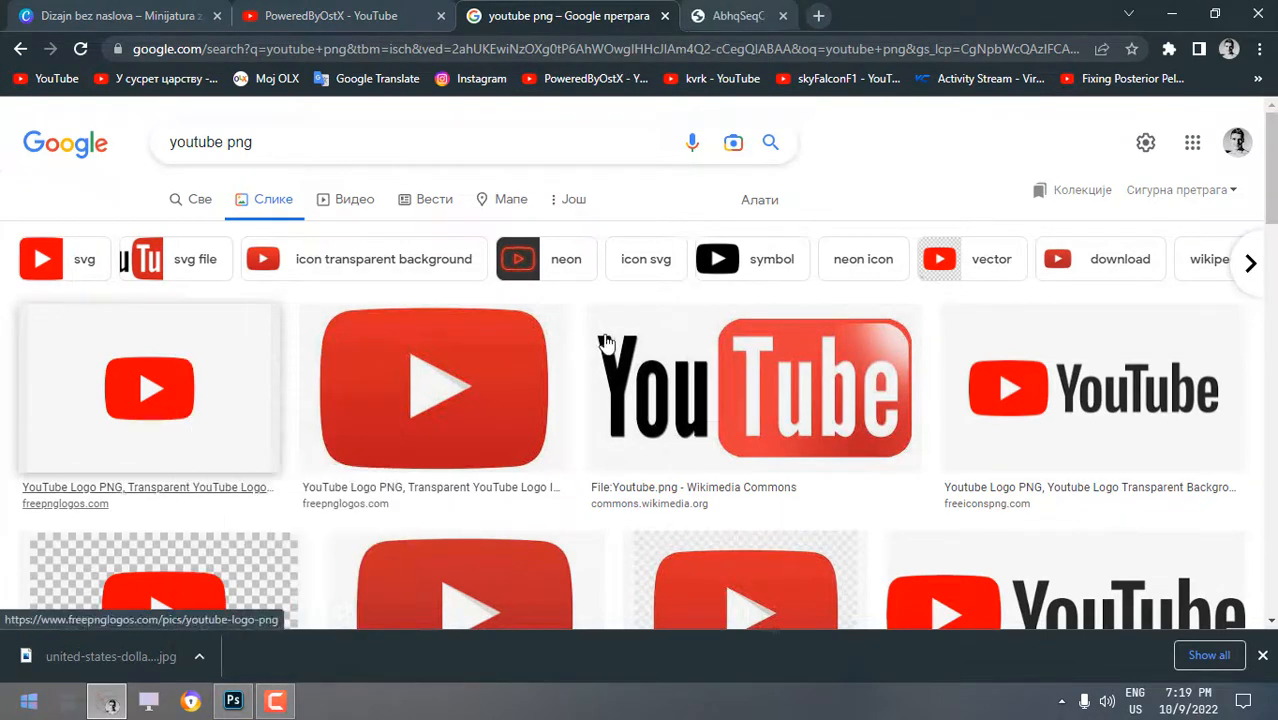
{"action": "left_click", "coordinate": [790, 16]}
{"action": "right_click", "coordinate": [636, 298]}
{"action": "left_click", "coordinate": [670, 331]}
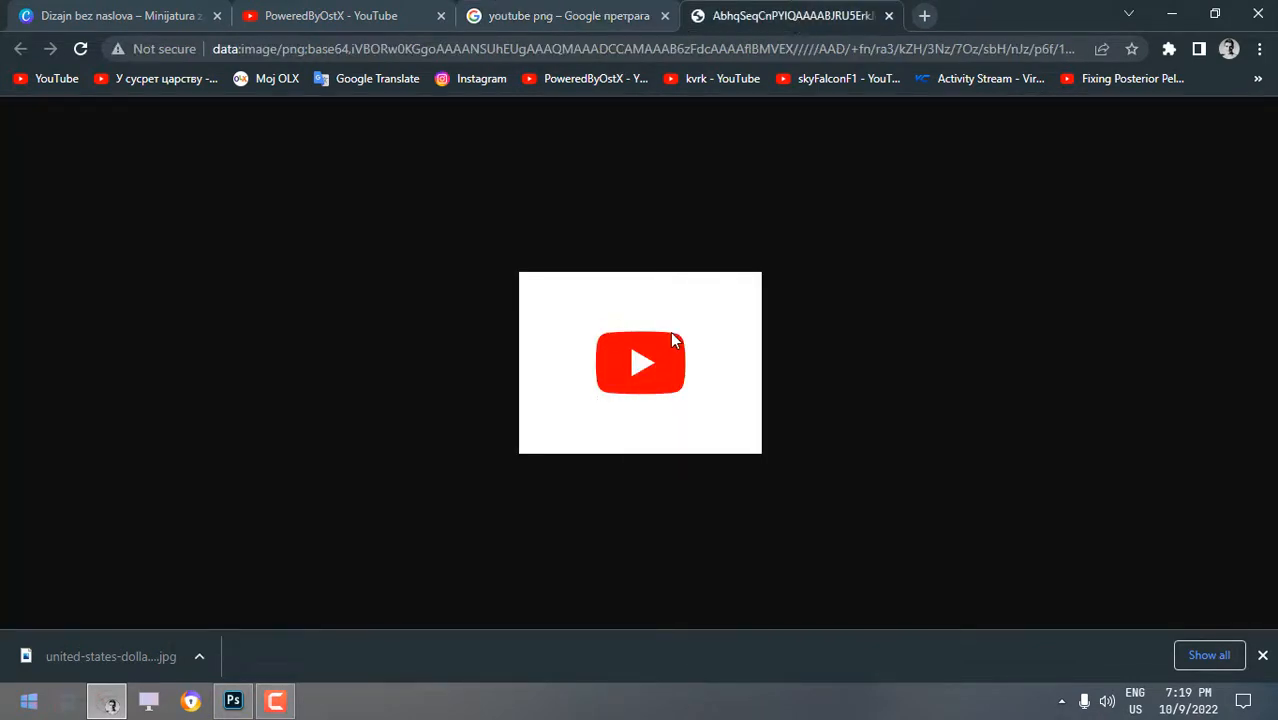
{"action": "key", "text": "Return"}
Place download.png into the Photoshop document and move it to about X 863, Y 213 px.
{"action": "left_click_drag", "start_coordinate": [62, 661], "coordinate": [500, 520]}
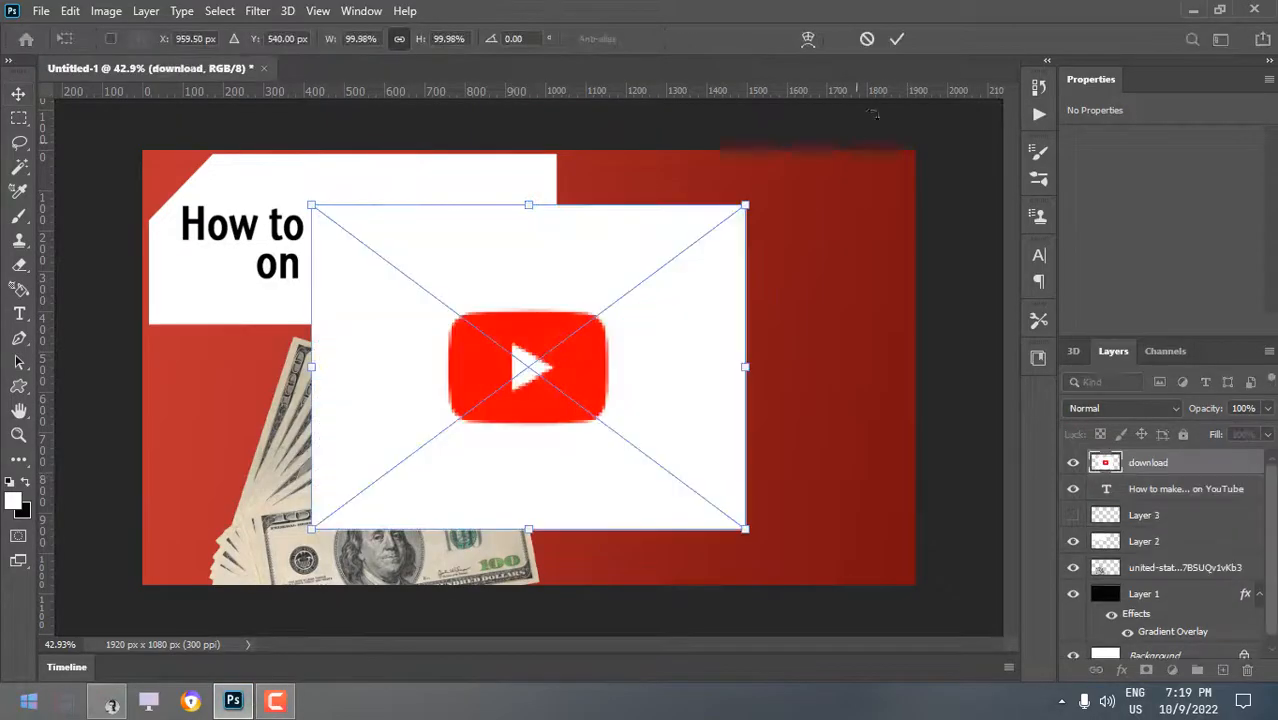
{"action": "left_click", "coordinate": [896, 39]}
{"action": "left_click_drag", "start_coordinate": [536, 399], "coordinate": [720, 412]}
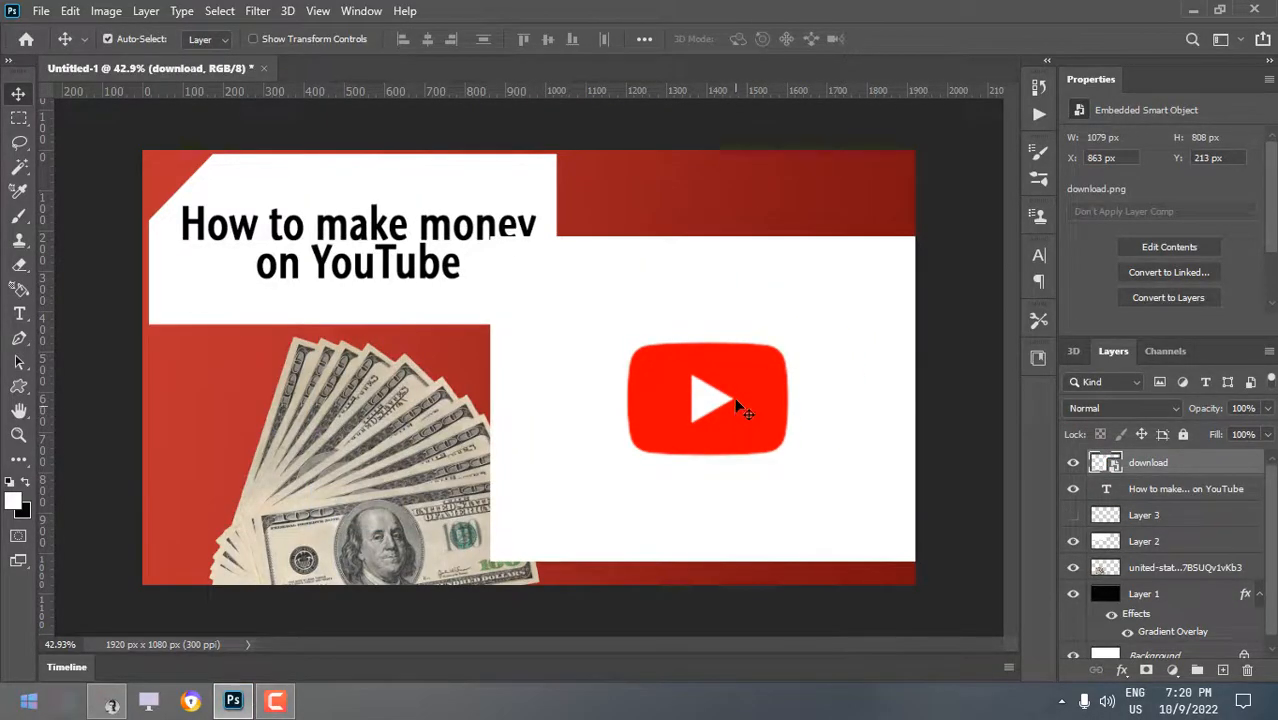
Remove the white background around the YouTube logo with a Magic Wand selection and deselect.
{"action": "key", "text": "w"}
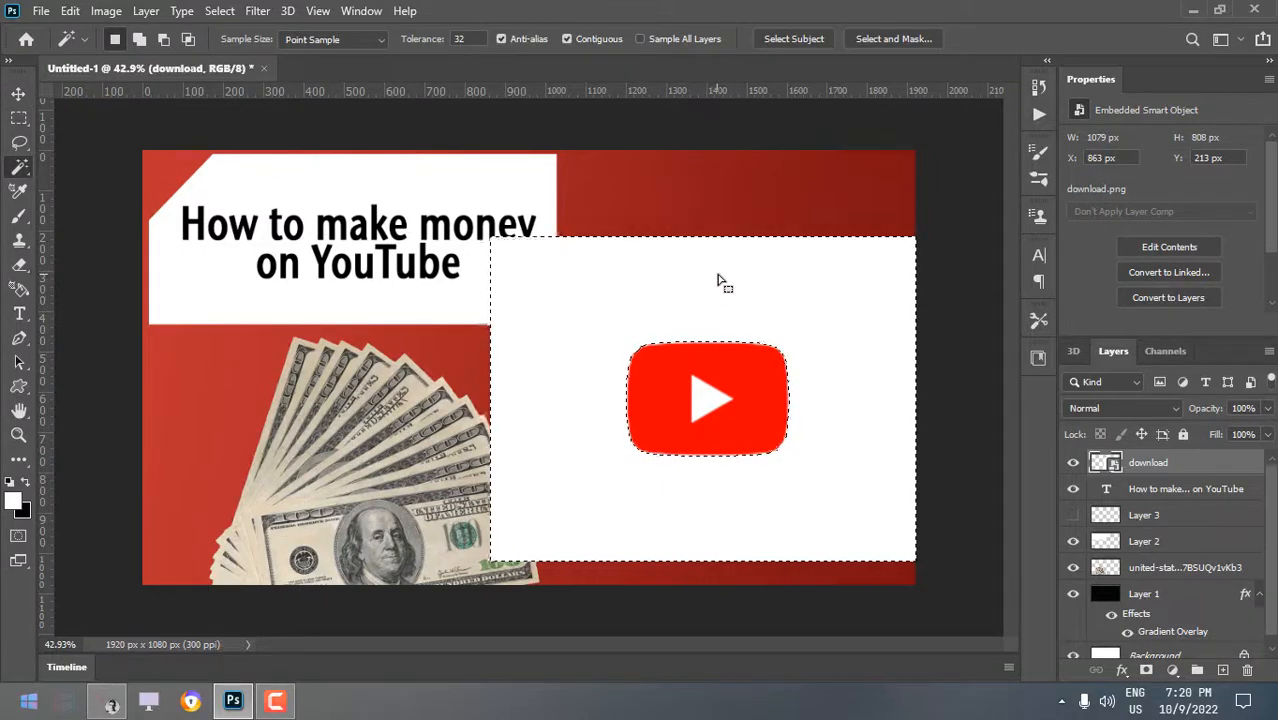
{"action": "key", "text": "e"}
{"action": "key", "text": "Delete"}
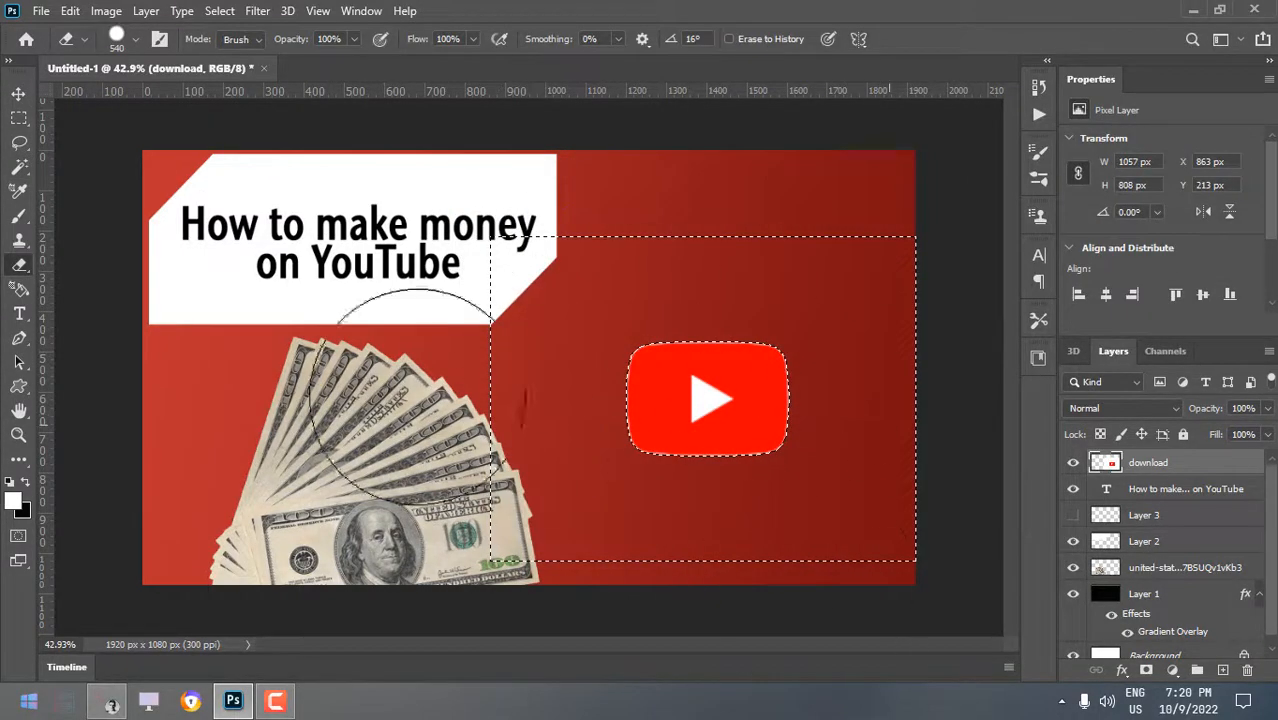
{"action": "key", "text": "ctrl+d"}
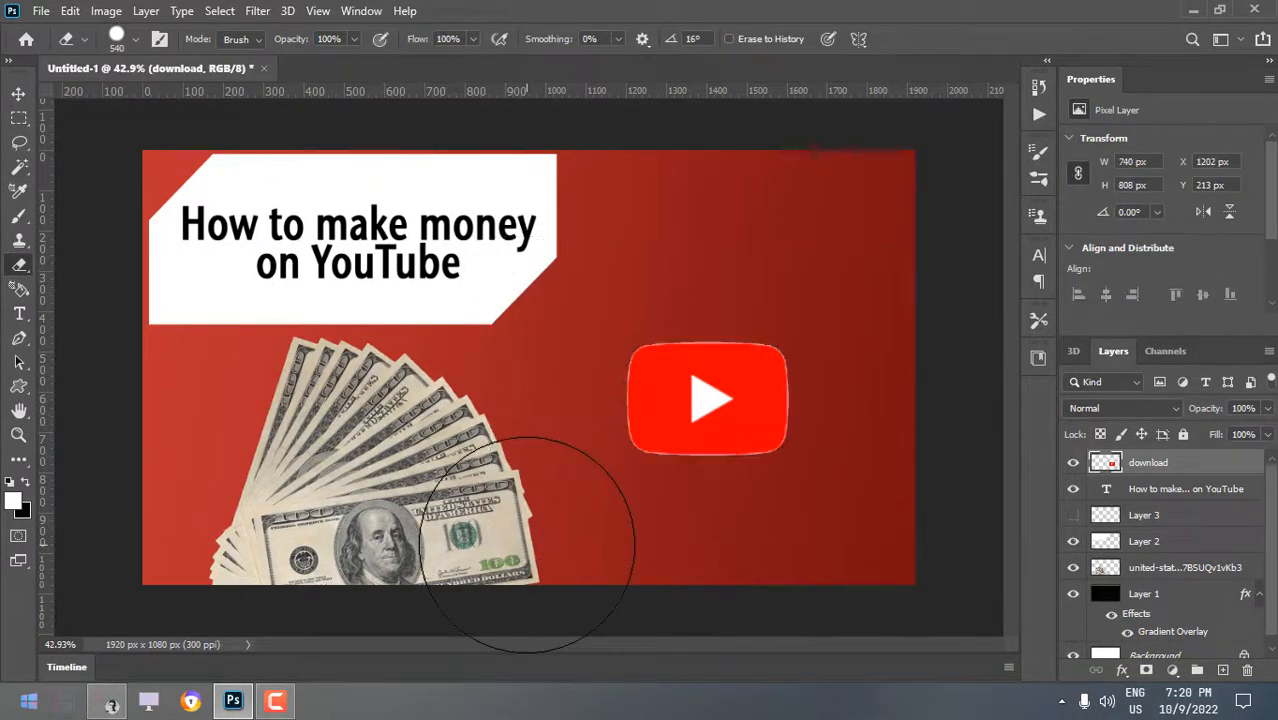
Enable a white Outer Glow layer style on the YouTube logo layer and open its settings.
{"action": "double_click", "coordinate": [1215, 472]}
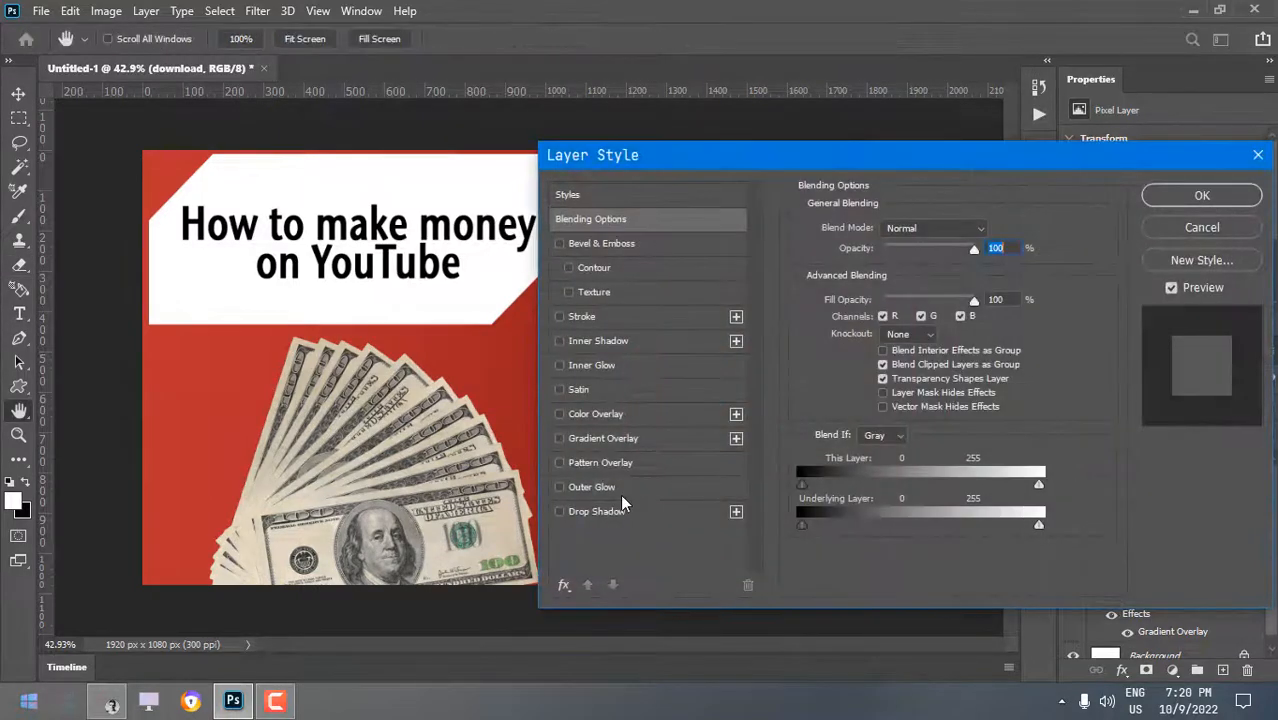
{"action": "left_click", "coordinate": [560, 487]}
{"action": "left_click_drag", "start_coordinate": [640, 155], "coordinate": [948, 141]}
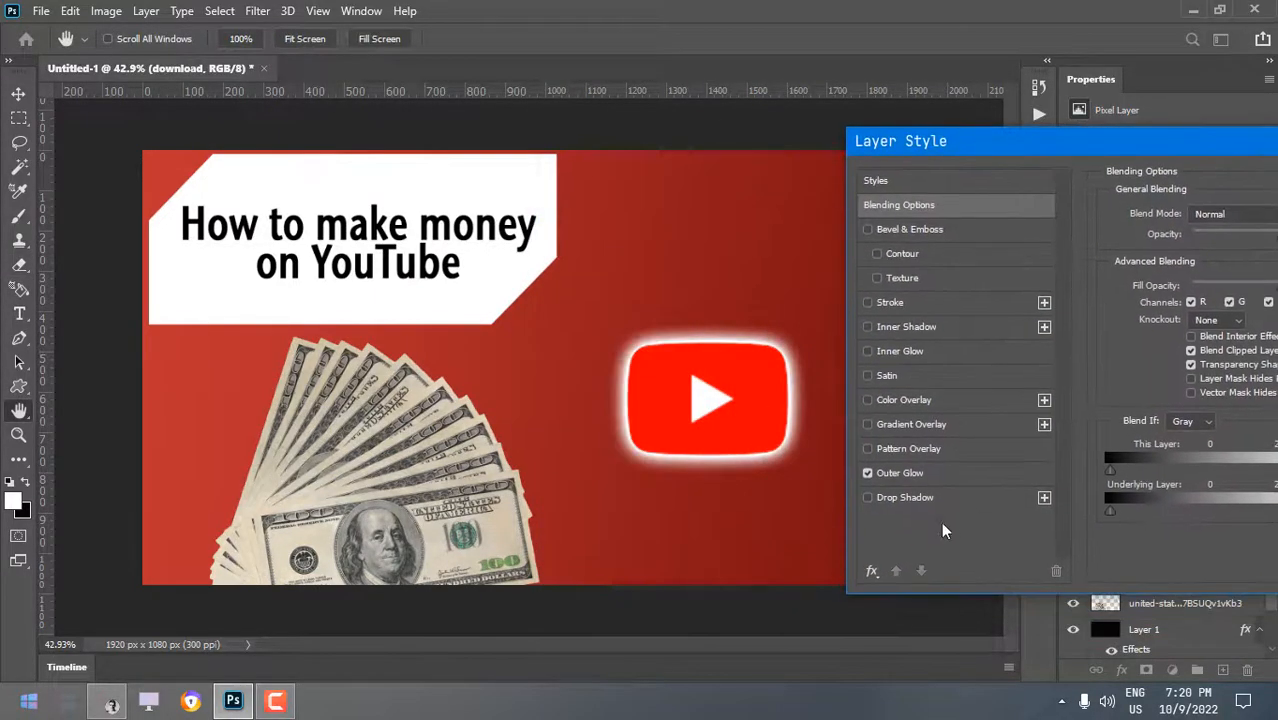
{"action": "left_click", "coordinate": [907, 476]}
Try black (000000) as the logo's outer glow color and return it to white.
{"action": "left_click", "coordinate": [1153, 279]}
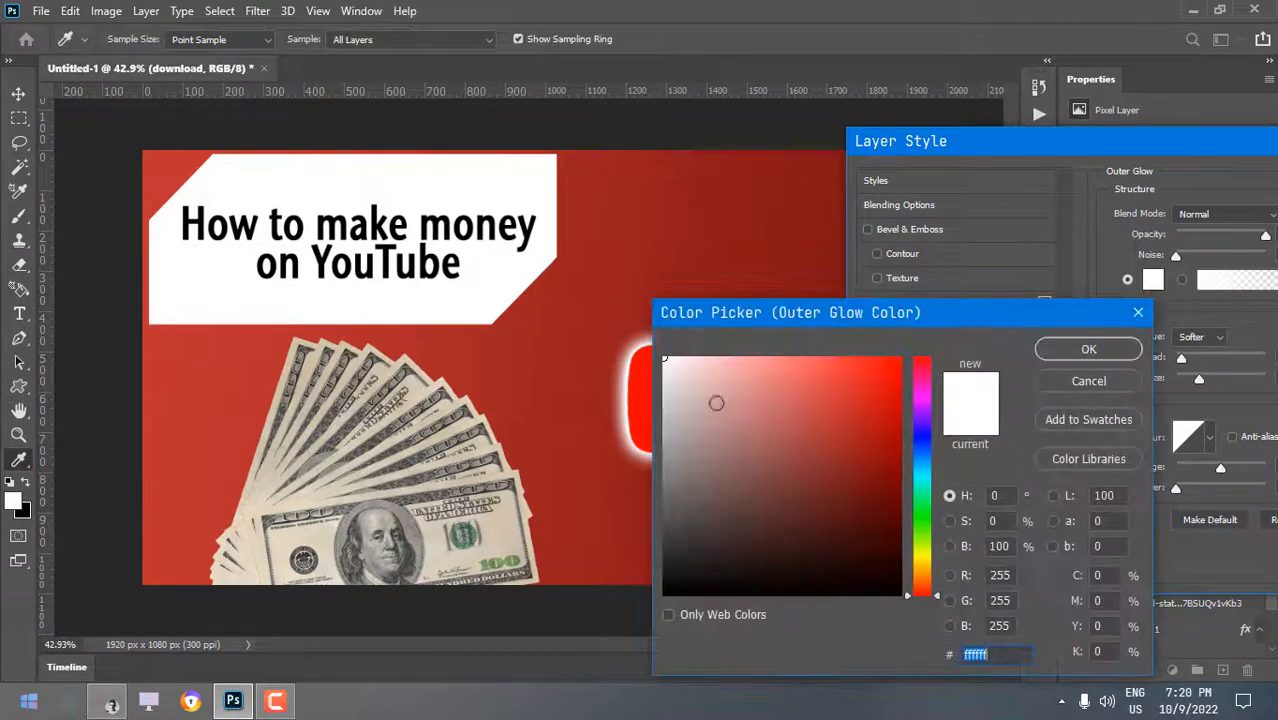
{"action": "left_click_drag", "start_coordinate": [683, 358], "coordinate": [662, 356]}
{"action": "left_click_drag", "start_coordinate": [967, 315], "coordinate": [928, 304]}
{"action": "left_click_drag", "start_coordinate": [680, 555], "coordinate": [636, 652]}
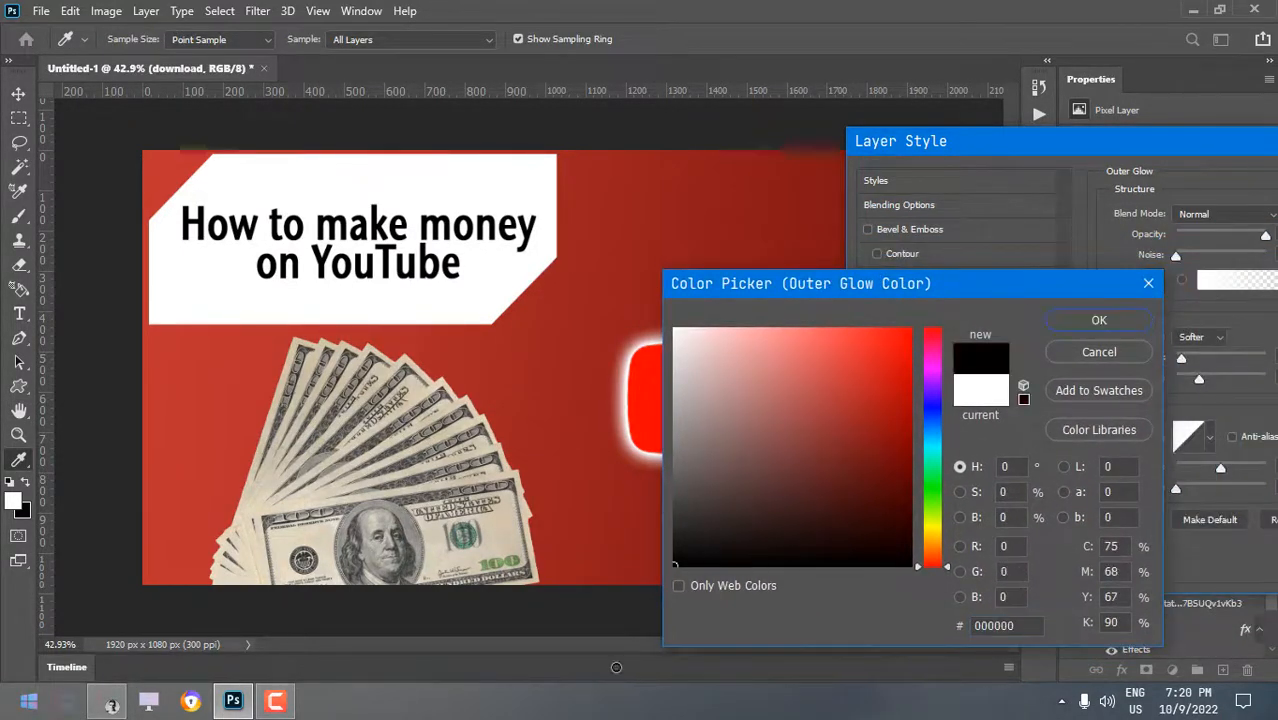
{"action": "left_click_drag", "start_coordinate": [958, 300], "coordinate": [1122, 194]}
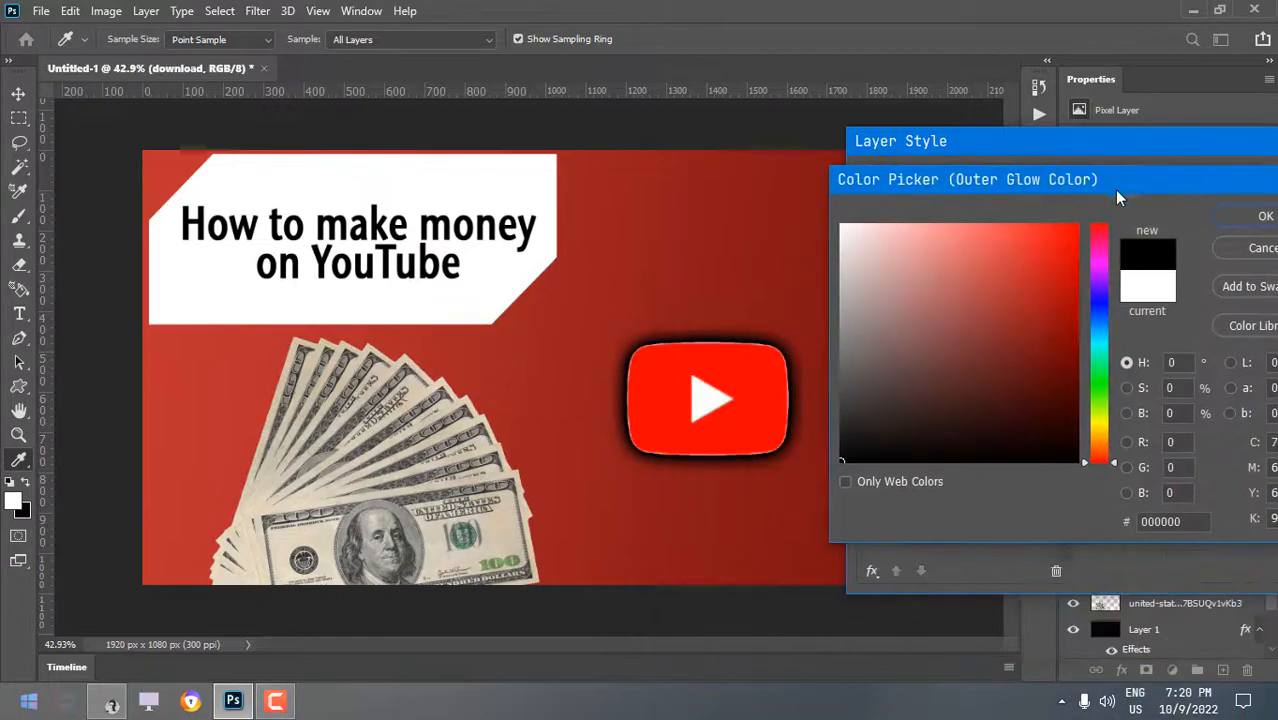
{"action": "left_click", "coordinate": [1145, 290]}
{"action": "left_click", "coordinate": [1246, 220]}
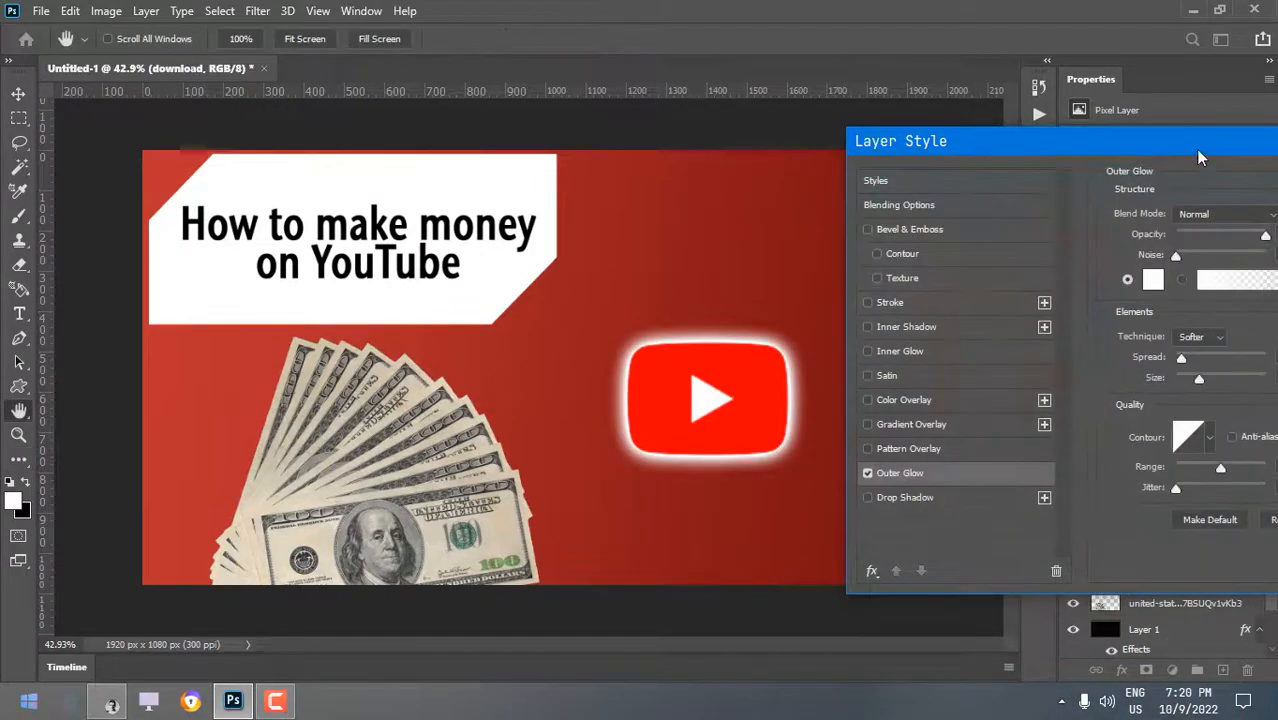
Apply the Outer Glow layer style to the YouTube logo.
{"action": "left_click_drag", "start_coordinate": [1200, 151], "coordinate": [955, 203]}
{"action": "left_click", "coordinate": [1232, 241]}
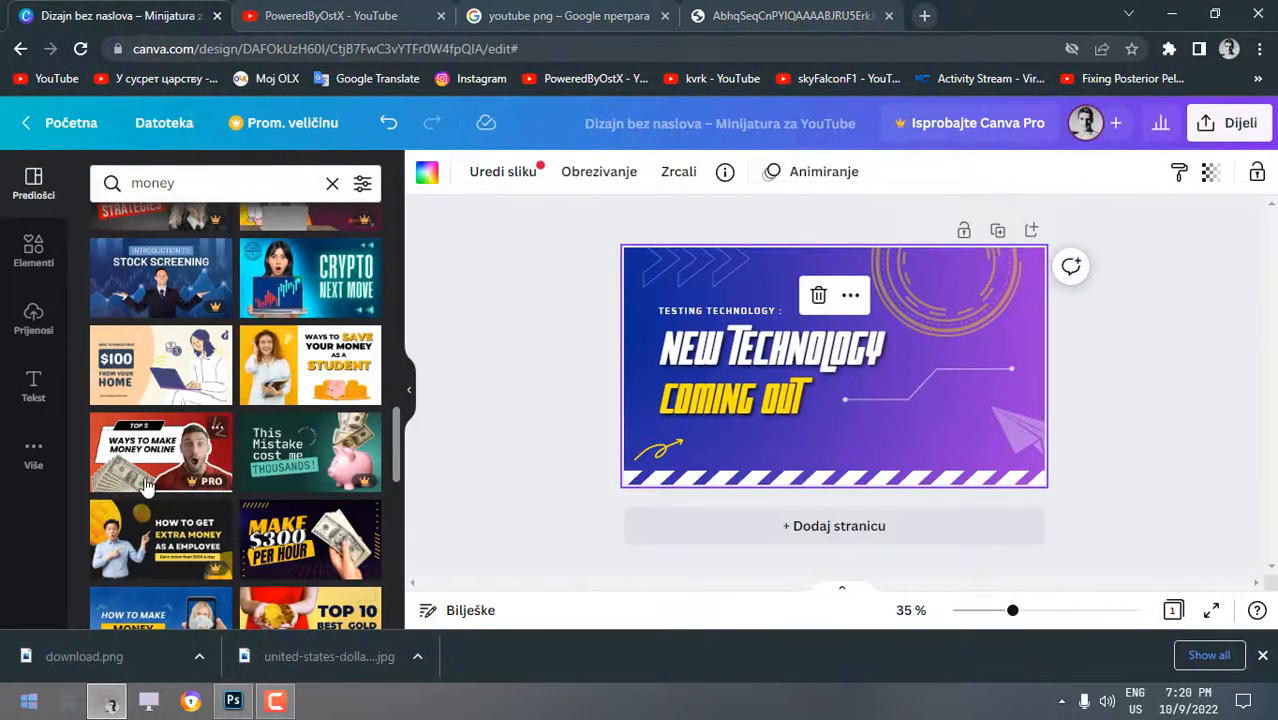
In the browser, search Google Images for "dollar png" and filter the results by "symbol".
{"action": "left_click", "coordinate": [632, 17]}
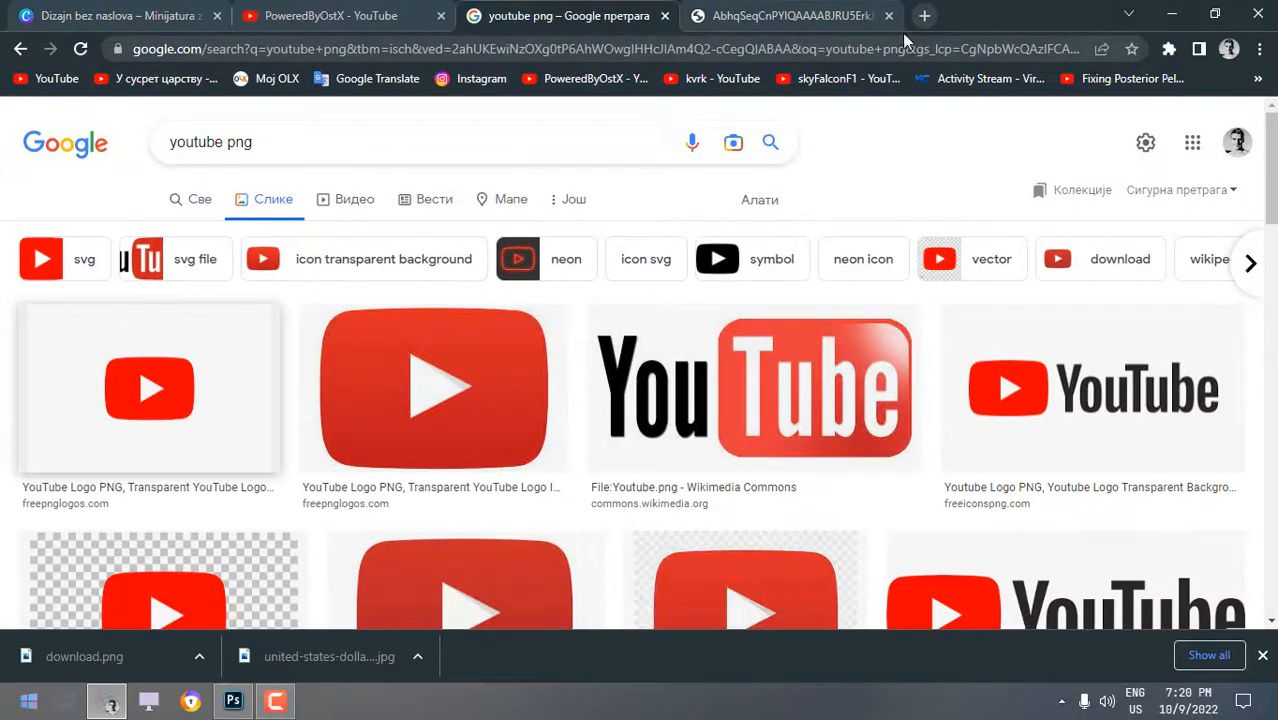
{"action": "triple_click", "coordinate": [225, 143]}
{"action": "type", "text": "dollar png"}
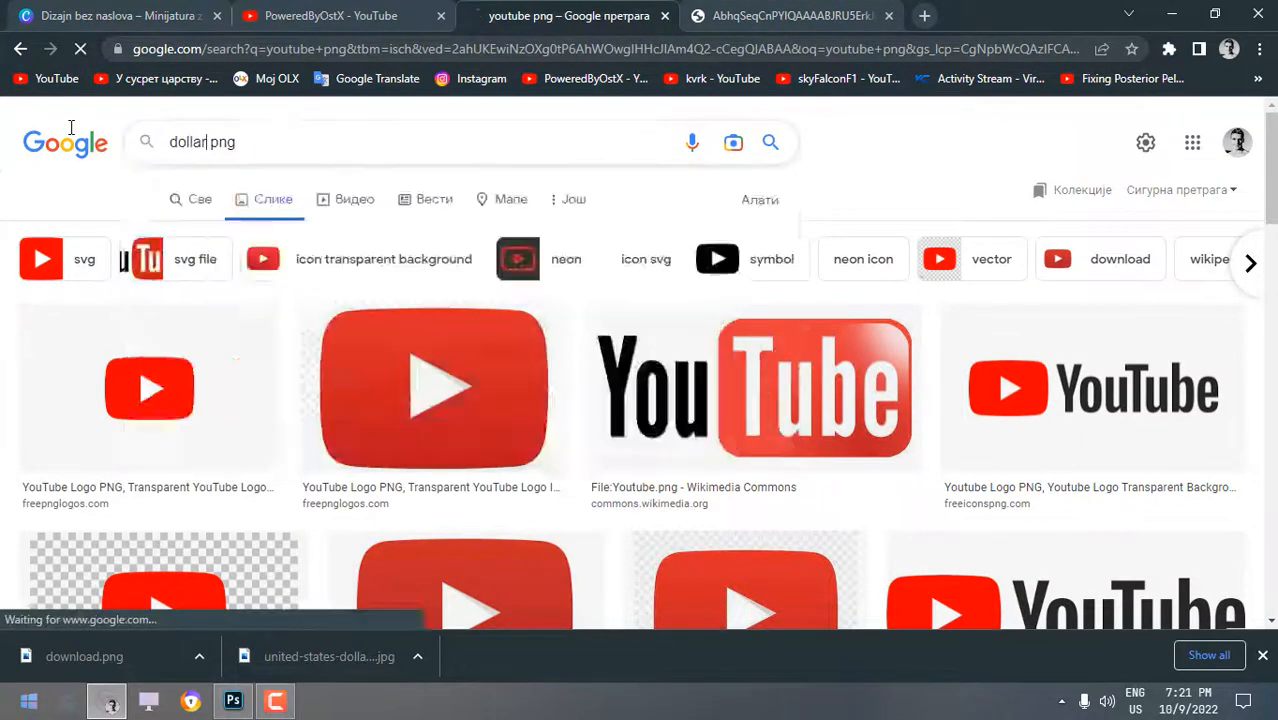
{"action": "key", "text": "Return"}
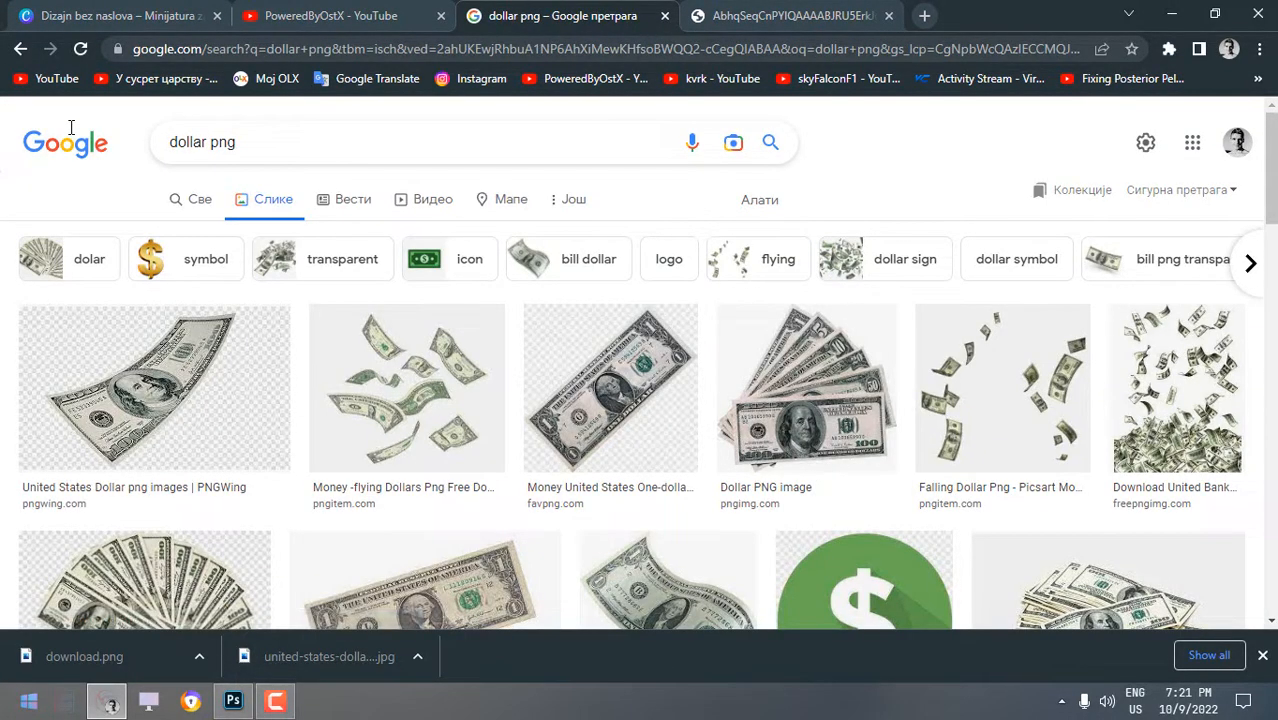
{"action": "left_click", "coordinate": [189, 275]}
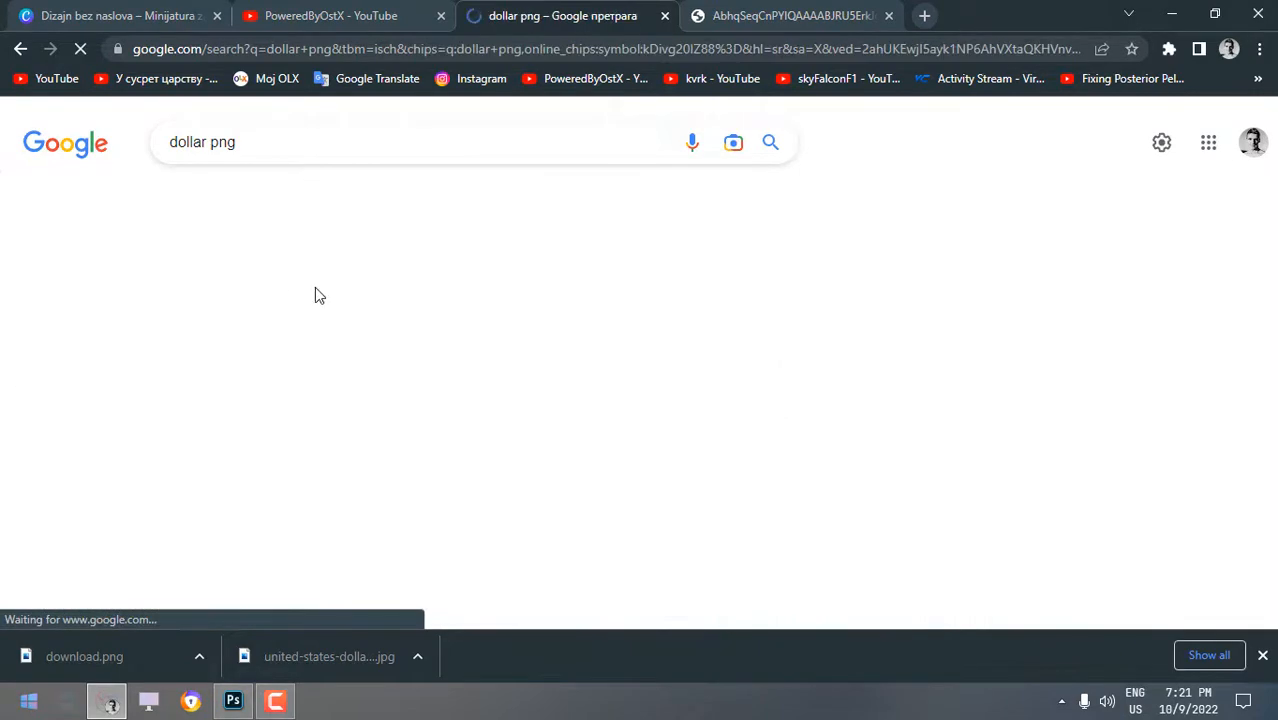
{"action": "scroll", "coordinate": [315, 292], "scroll_direction": "down", "scroll_amount": 2}
Open the golden dollar sign image in its own tab and save it to the Desktop as download.jpg.
{"action": "right_click", "coordinate": [100, 277]}
{"action": "left_click", "coordinate": [171, 417]}
{"action": "left_click", "coordinate": [884, 15]}
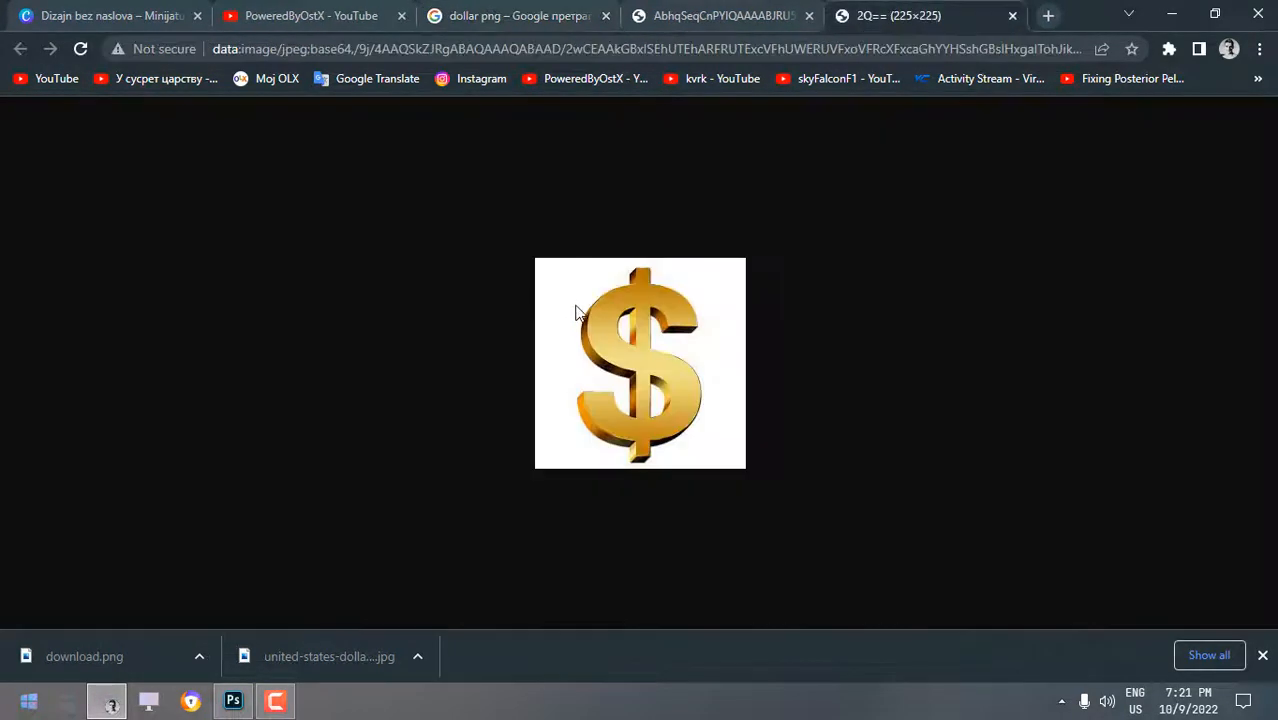
{"action": "right_click", "coordinate": [577, 312]}
{"action": "left_click", "coordinate": [612, 348]}
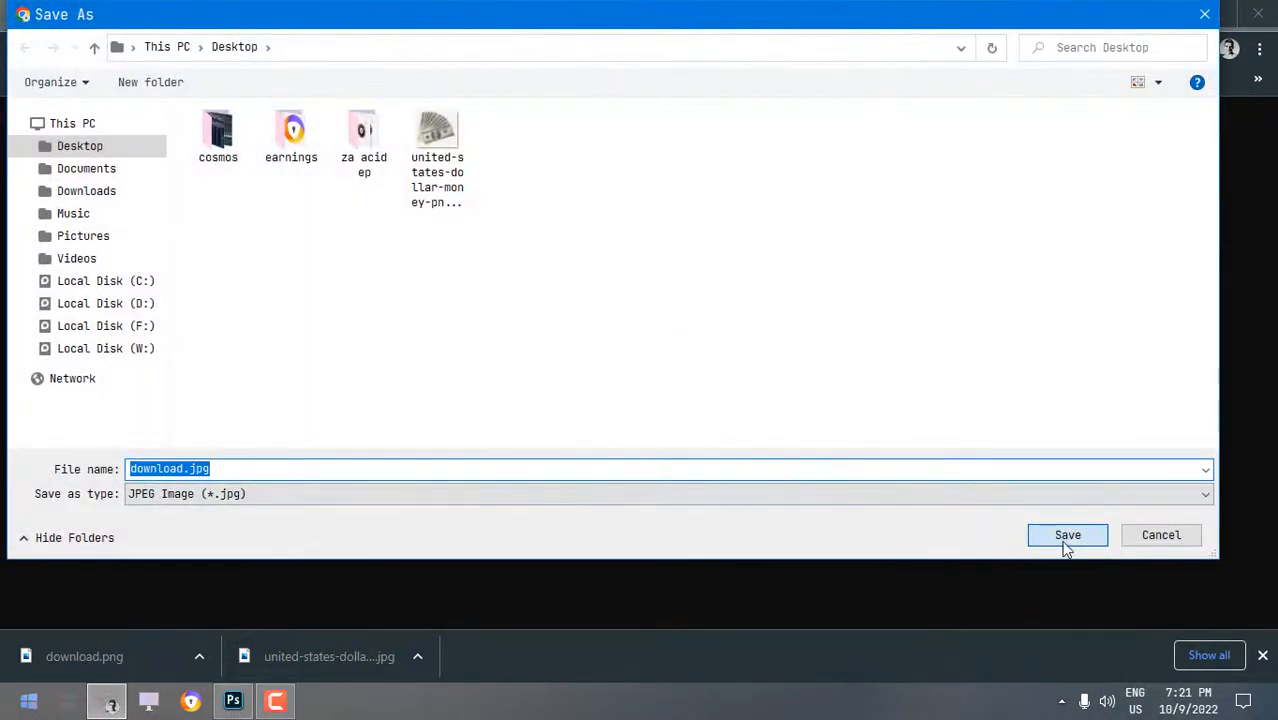
{"action": "left_click", "coordinate": [1066, 535]}
Place download.jpg into the Photoshop thumbnail and move the dollar sign image to about X 918, Y 38 px.
{"action": "left_click", "coordinate": [232, 700]}
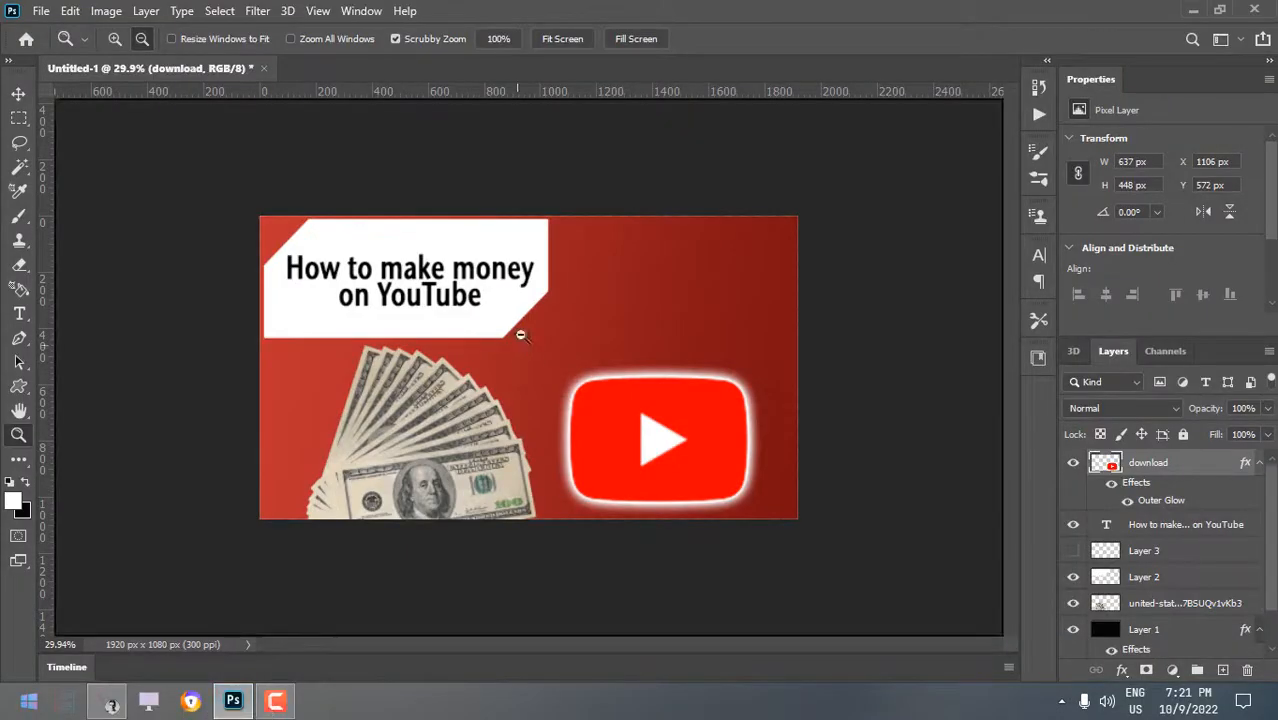
{"action": "left_click_drag", "start_coordinate": [520, 335], "coordinate": [528, 366]}
{"action": "left_click", "coordinate": [896, 39]}
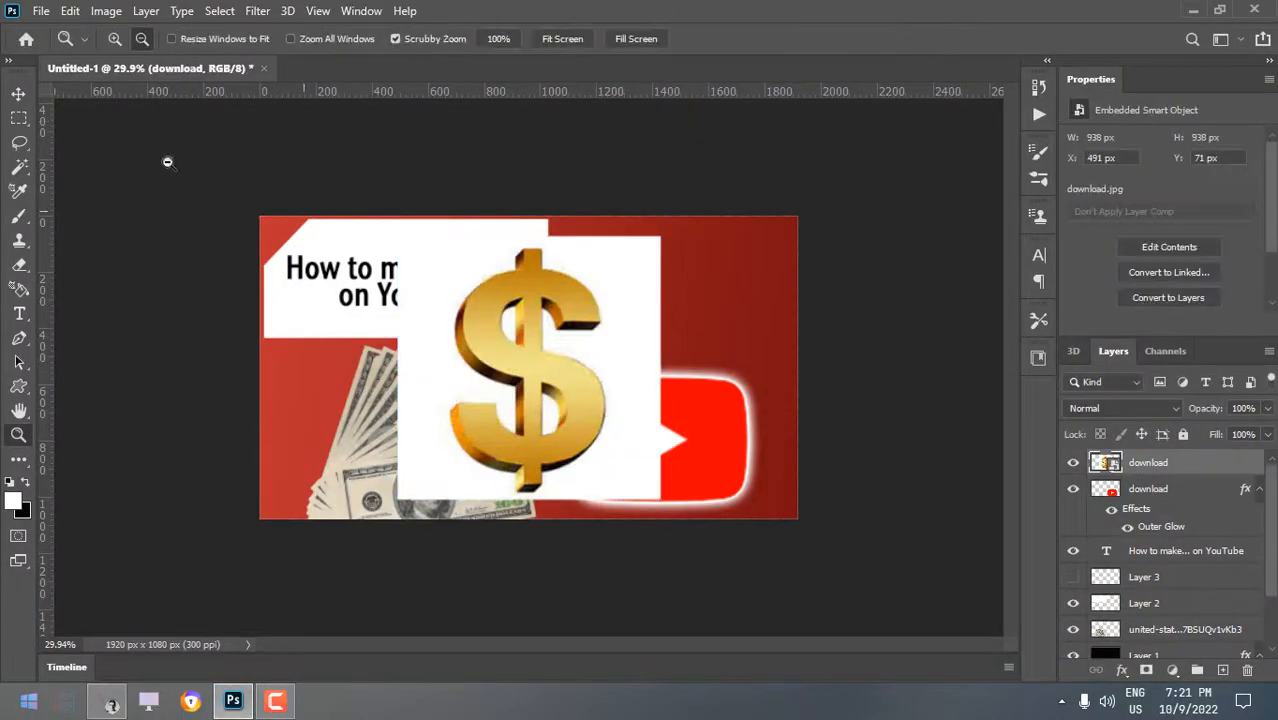
{"action": "left_click", "coordinate": [14, 98]}
{"action": "left_click_drag", "start_coordinate": [604, 335], "coordinate": [724, 326]}
Rasterize the dollar sign layer and delete the white background around and inside the symbol with the Magic Wand.
{"action": "key", "text": "w"}
{"action": "left_click", "coordinate": [741, 343]}
{"action": "left_click", "coordinate": [629, 315], "text": "shift"}
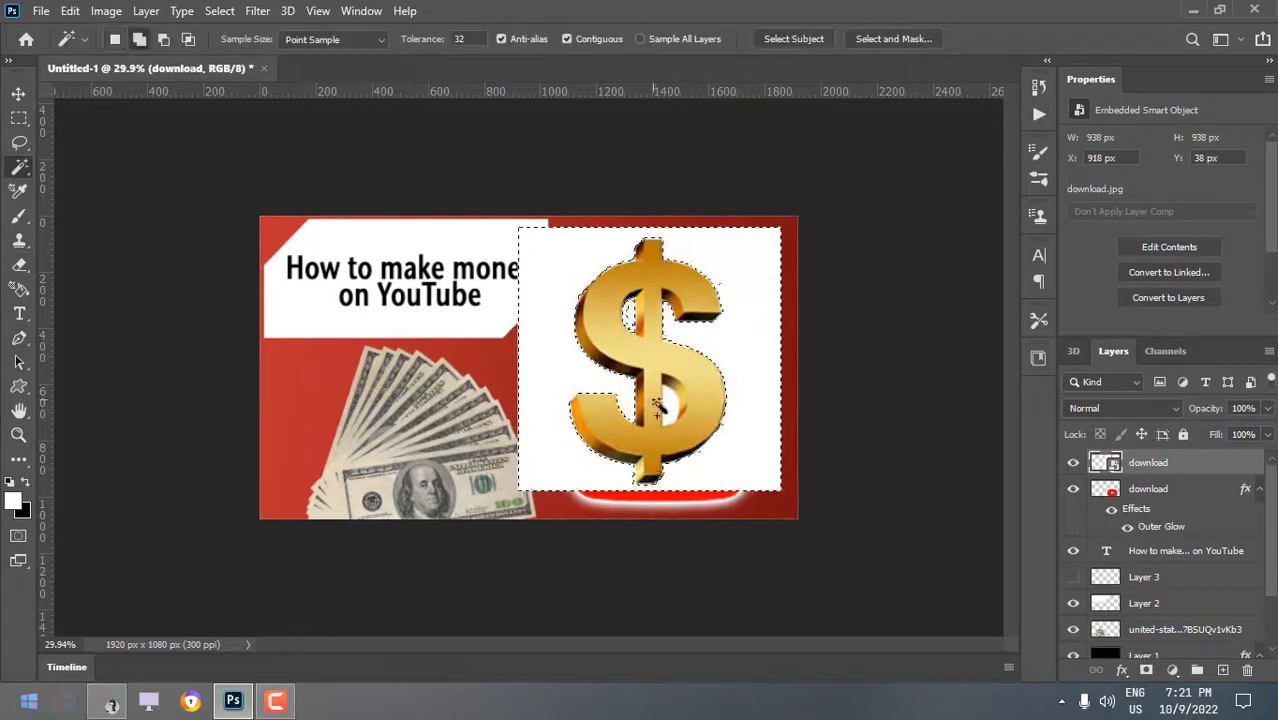
{"action": "left_click", "coordinate": [668, 405], "text": "shift"}
{"action": "key", "text": "e"}
{"action": "left_click", "coordinate": [668, 405]}
{"action": "key", "text": "Return"}
{"action": "key", "text": "Delete"}
{"action": "key", "text": "ctrl+d"}
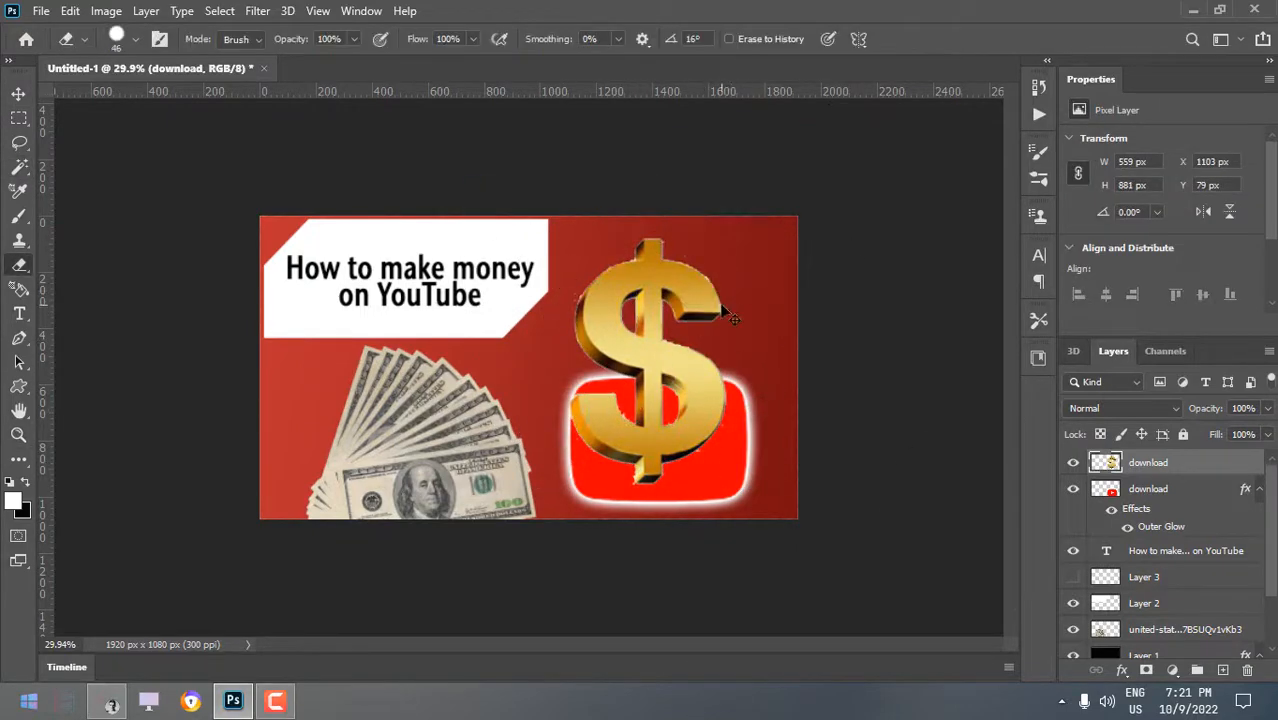
Scale down and slightly tilt the dollar sign, placing it above the YouTube logo.
{"action": "key", "text": "ctrl+t"}
{"action": "left_click_drag", "start_coordinate": [651, 360], "coordinate": [681, 285]}
{"action": "key", "text": "Return"}
Duplicate the dollar sign twice and place the smaller, tilted copies on either side of the large one.
{"action": "key", "text": "ctrl+j"}
{"action": "key", "text": "ctrl+t"}
{"action": "key", "text": "ctrl+j"}
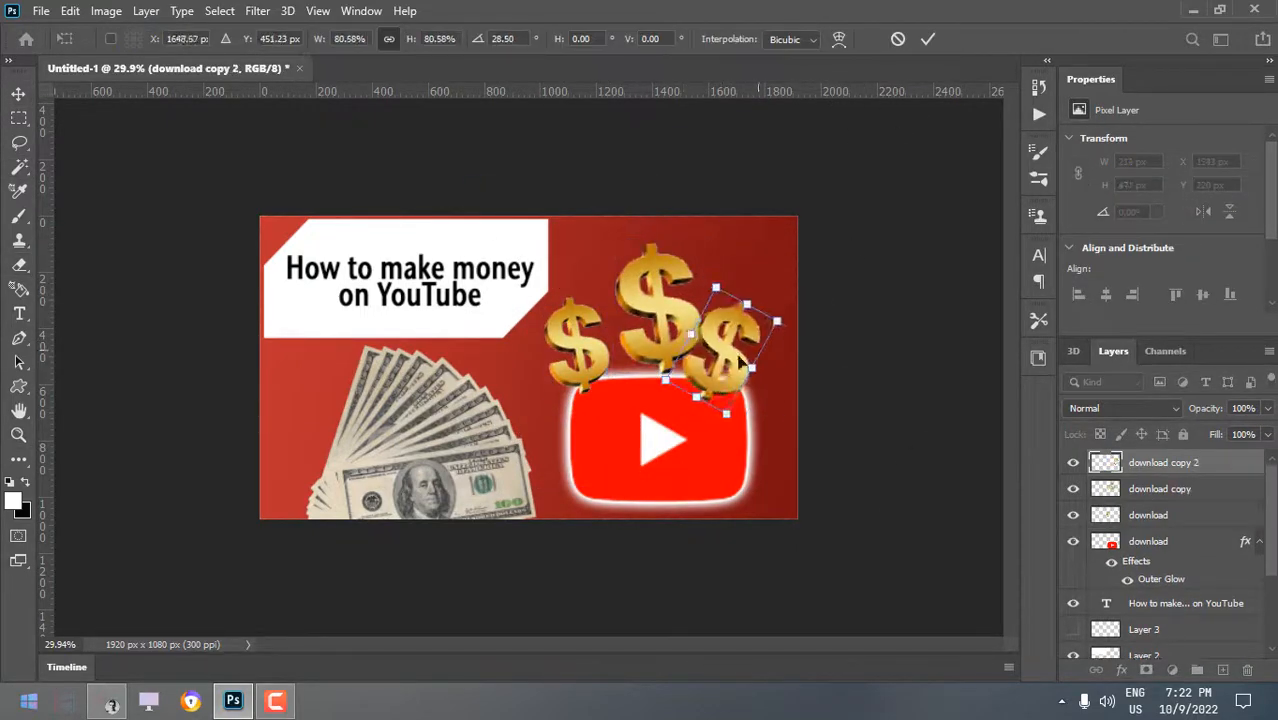
{"action": "left_click_drag", "start_coordinate": [796, 343], "coordinate": [790, 358]}
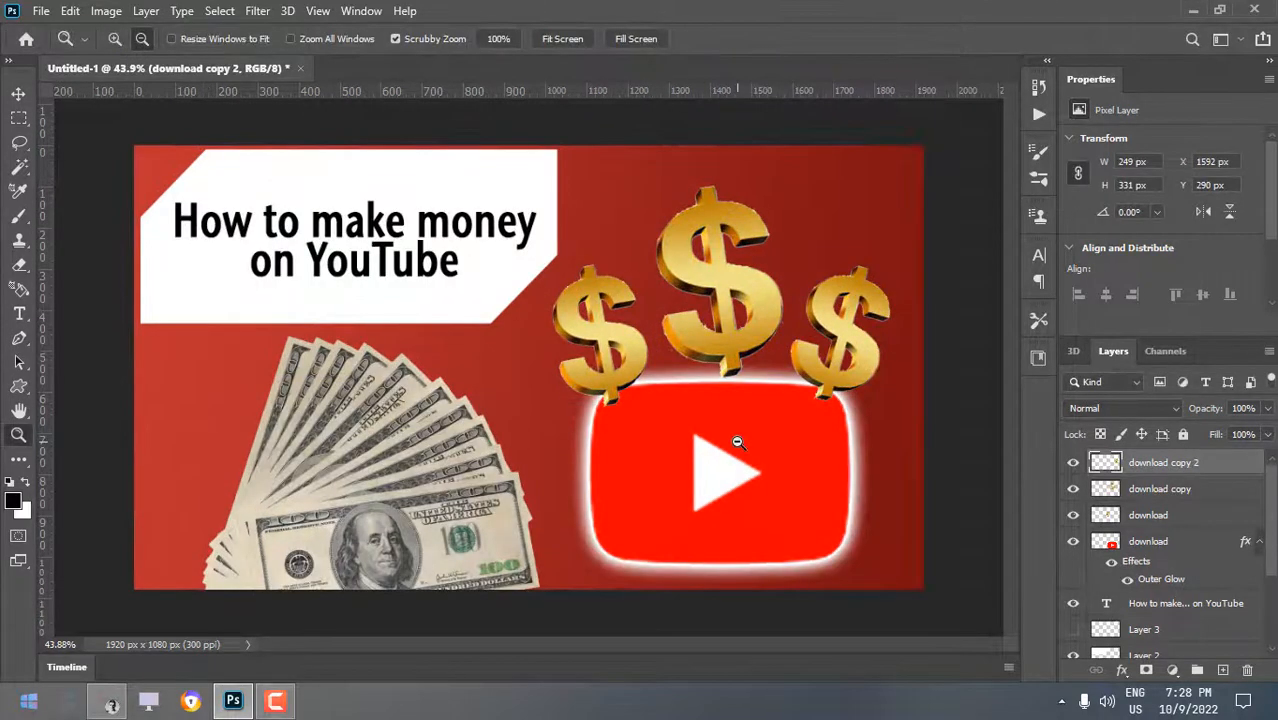
Examine the cut-out edges of the dollar signs up close and review the whole thumbnail composition.
{"action": "left_click", "coordinate": [677, 362], "text": "alt"}
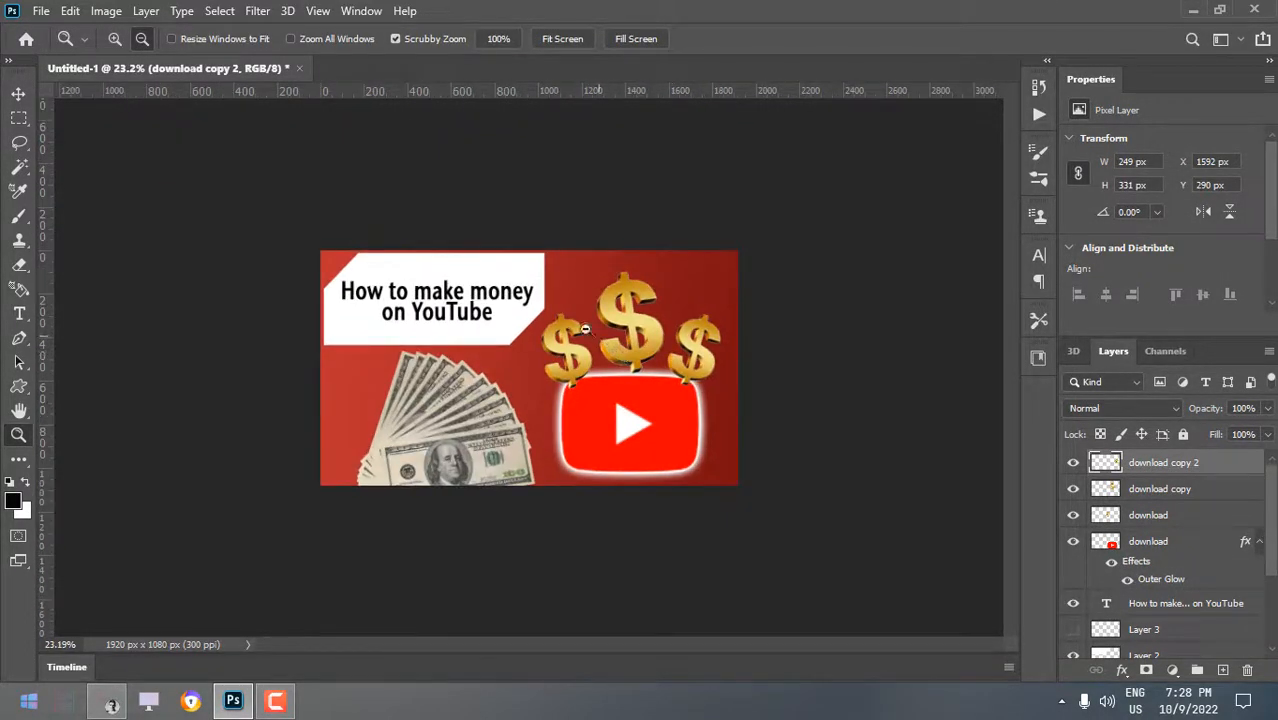
{"action": "left_click_drag", "start_coordinate": [590, 331], "coordinate": [643, 348]}
{"action": "left_click_drag", "start_coordinate": [629, 288], "coordinate": [730, 342]}
{"action": "left_click_drag", "start_coordinate": [663, 225], "coordinate": [716, 257]}
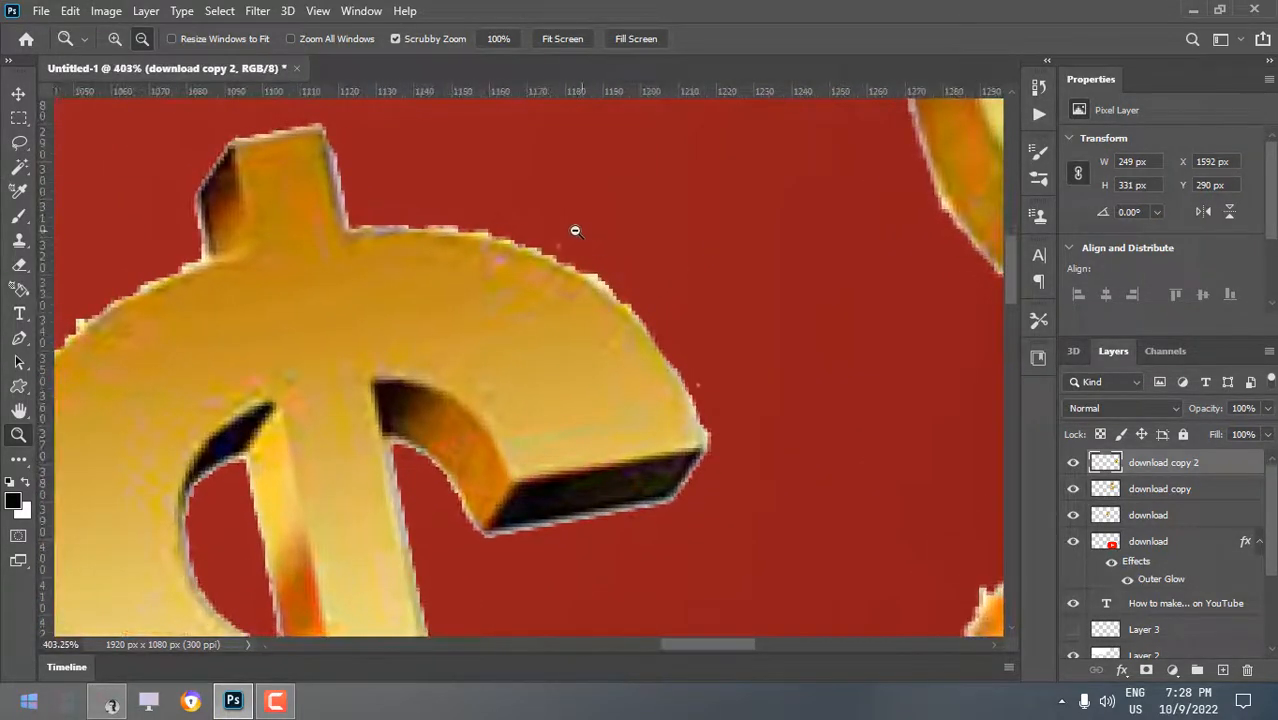
{"action": "key", "text": "e"}
{"action": "right_click", "coordinate": [616, 251], "text": "alt"}
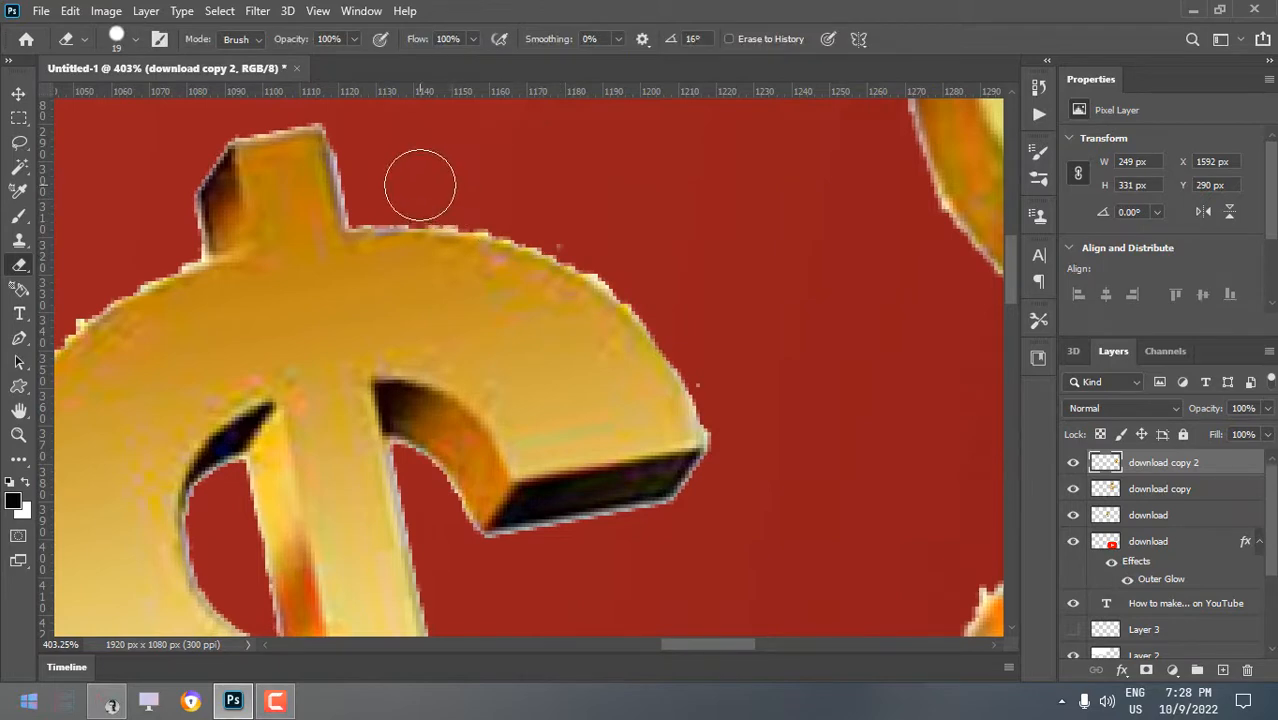
{"action": "key", "text": "z"}
{"action": "left_click_drag", "start_coordinate": [703, 270], "coordinate": [545, 299]}
{"action": "left_click_drag", "start_coordinate": [828, 300], "coordinate": [745, 320]}
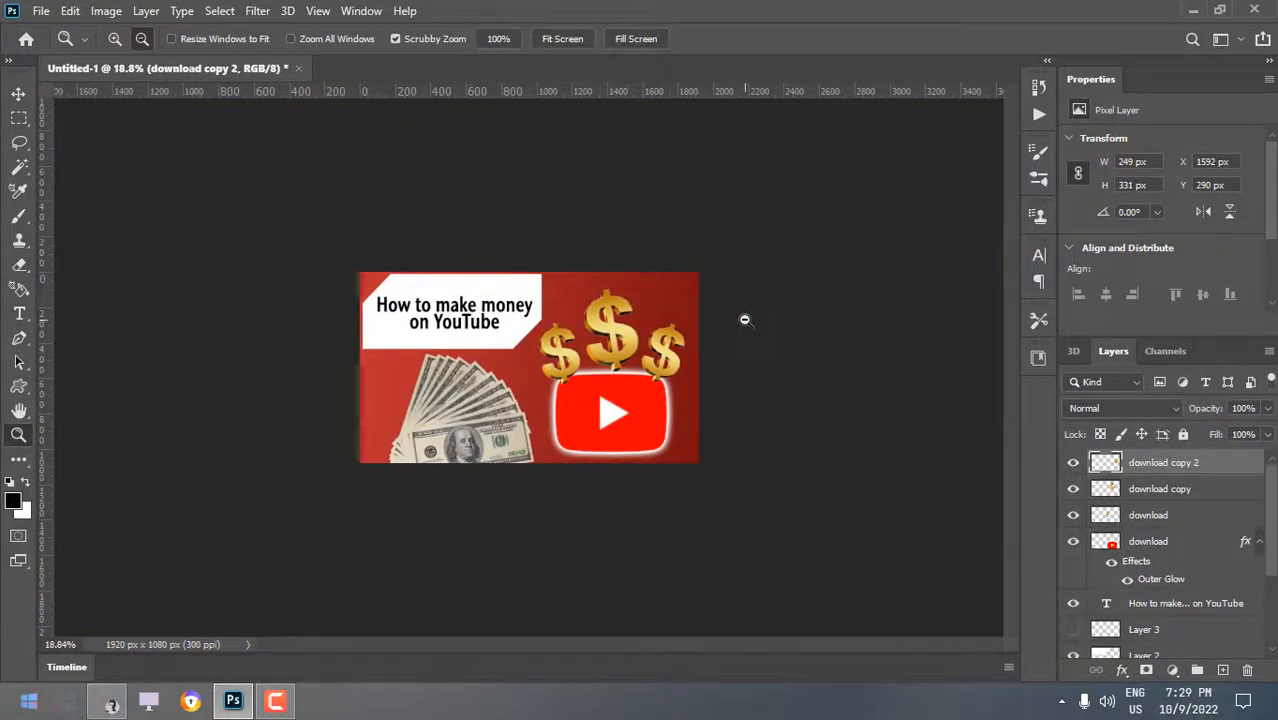
{"action": "left_click", "coordinate": [568, 38]}
{"action": "left_click_drag", "start_coordinate": [592, 385], "coordinate": [521, 390]}
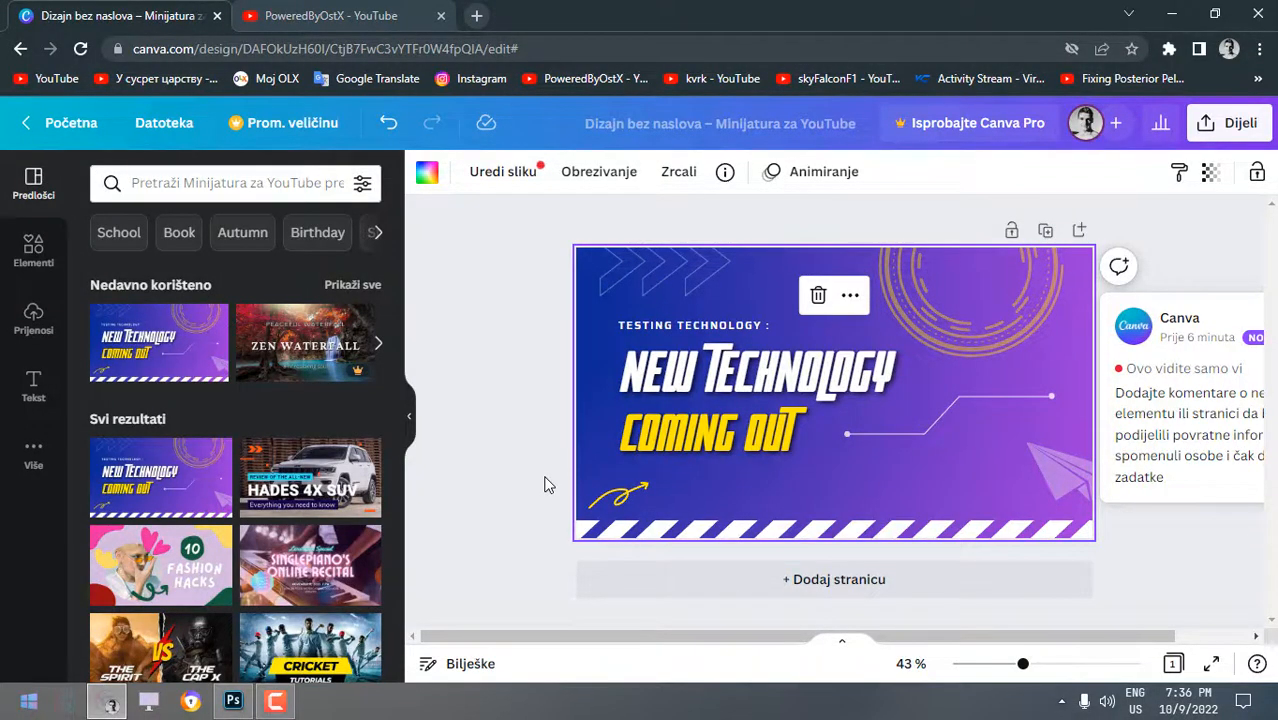
Open the uploaded images in Canva and search Google Images for "nature wallpapers" in a new browser tab.
{"action": "left_click", "coordinate": [32, 320]}
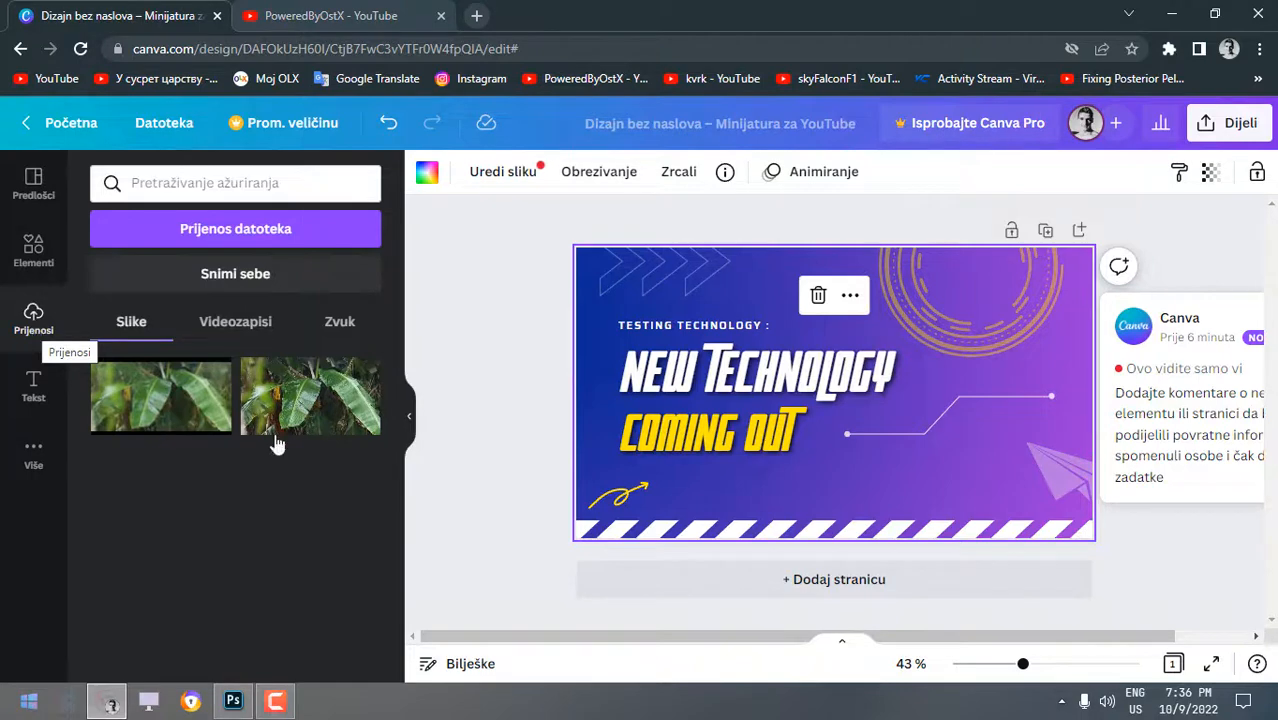
{"action": "left_click", "coordinate": [476, 17]}
{"action": "type", "text": "nature wallpapers"}
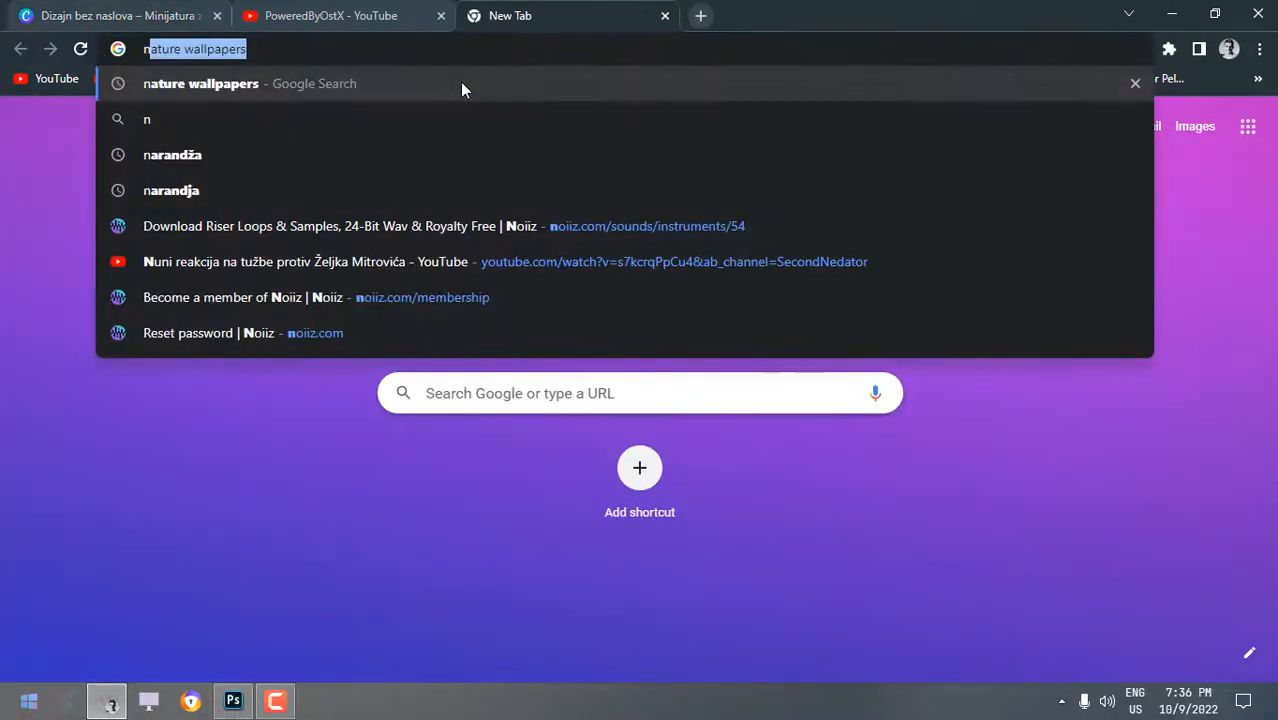
{"action": "key", "text": "Return"}
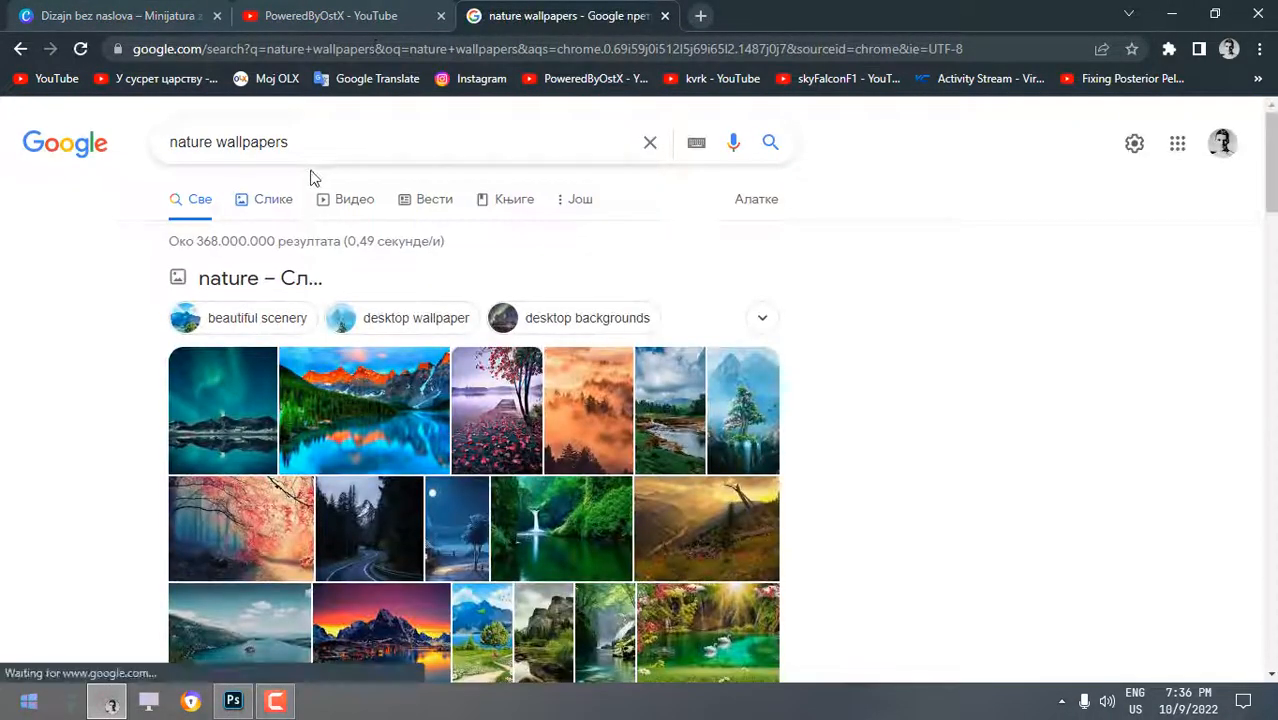
{"action": "left_click", "coordinate": [278, 201]}
{"action": "scroll", "coordinate": [694, 380], "scroll_direction": "down", "scroll_amount": 6}
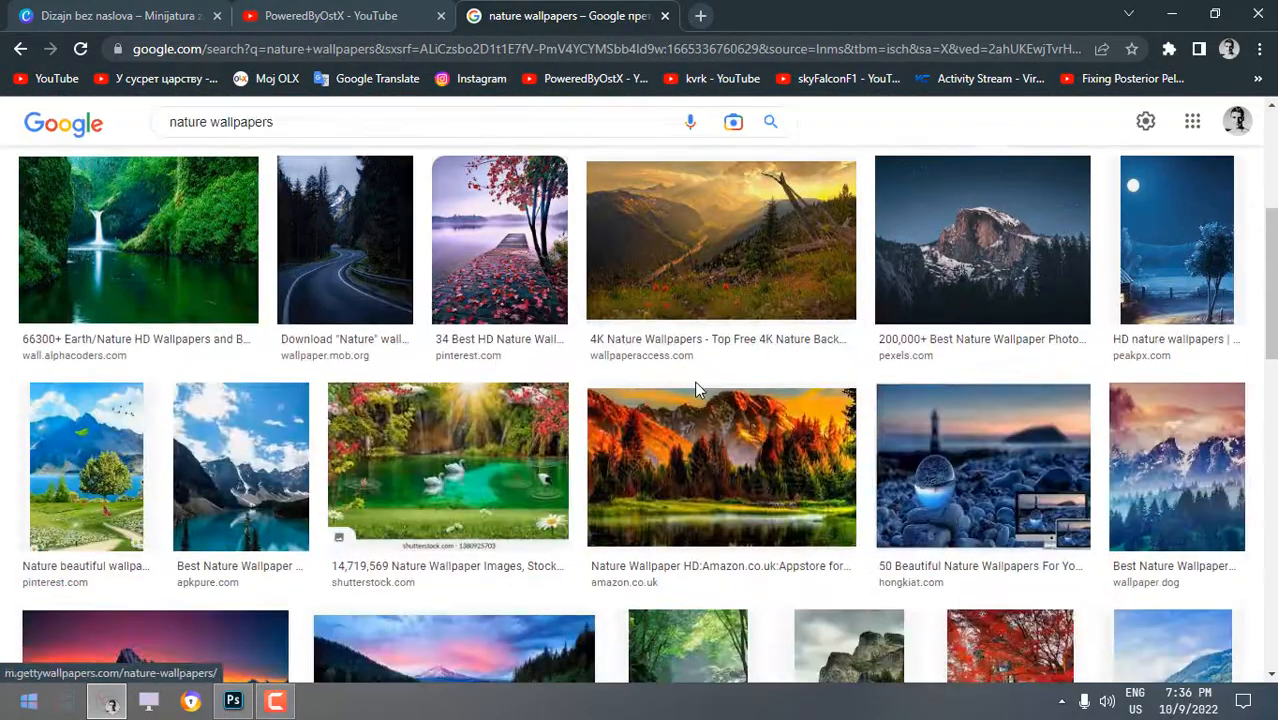
{"action": "scroll", "coordinate": [717, 405], "scroll_direction": "up", "scroll_amount": 1}
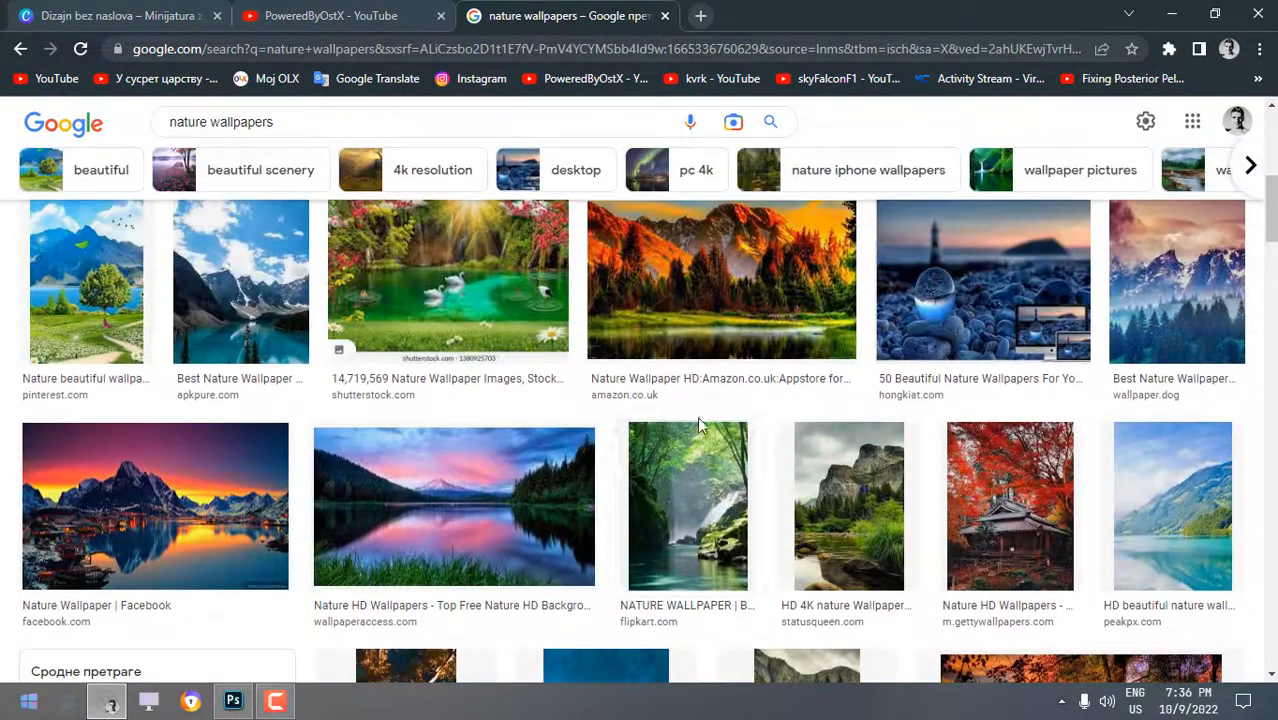
Open the orange mountain and lake image in its own tab and save it to the Desktop as 81VBi2RDh6L.jpg.
{"action": "left_click", "coordinate": [701, 299]}
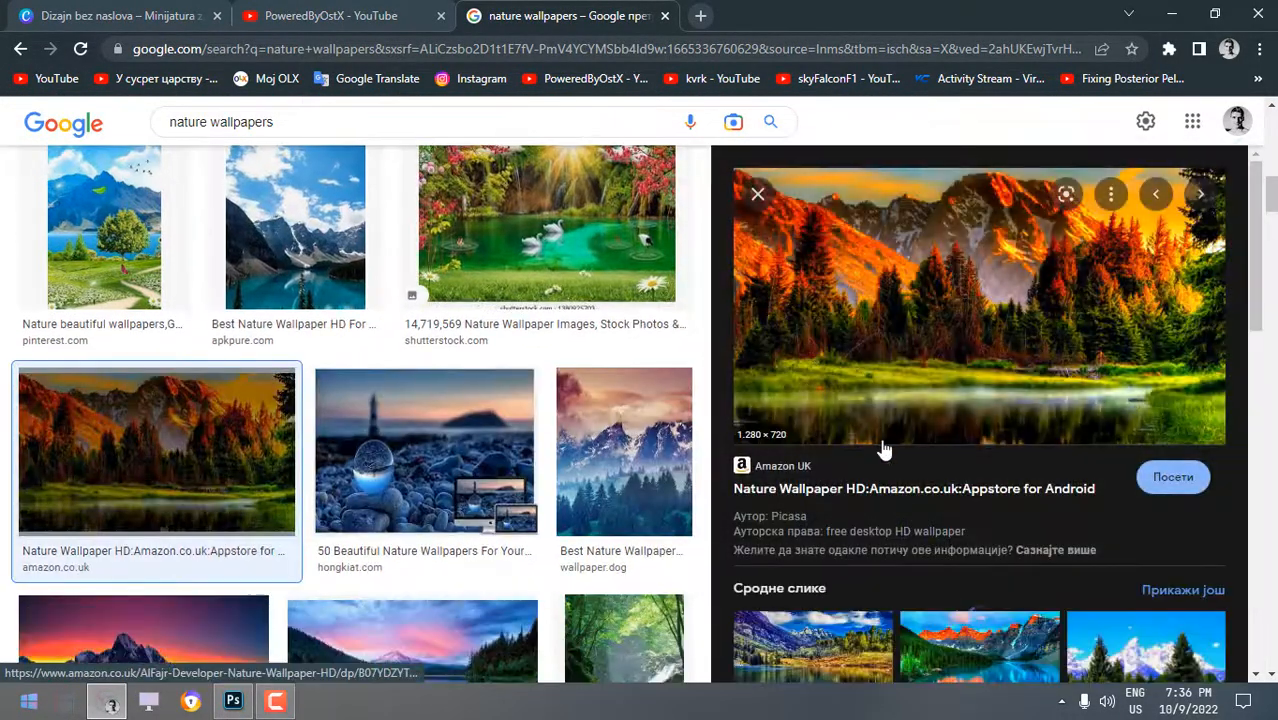
{"action": "right_click", "coordinate": [892, 287]}
{"action": "left_click", "coordinate": [937, 466]}
{"action": "left_click", "coordinate": [783, 12]}
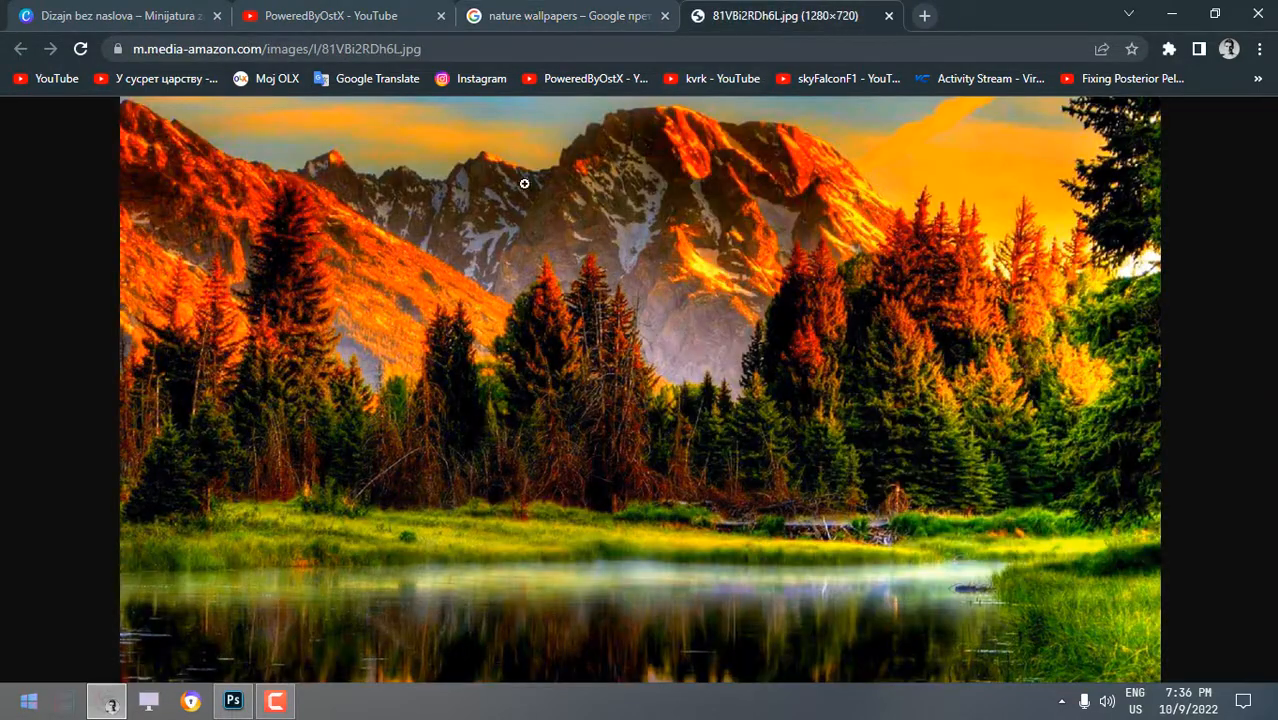
{"action": "right_click", "coordinate": [520, 181]}
{"action": "left_click", "coordinate": [562, 219]}
{"action": "left_click", "coordinate": [1080, 540]}
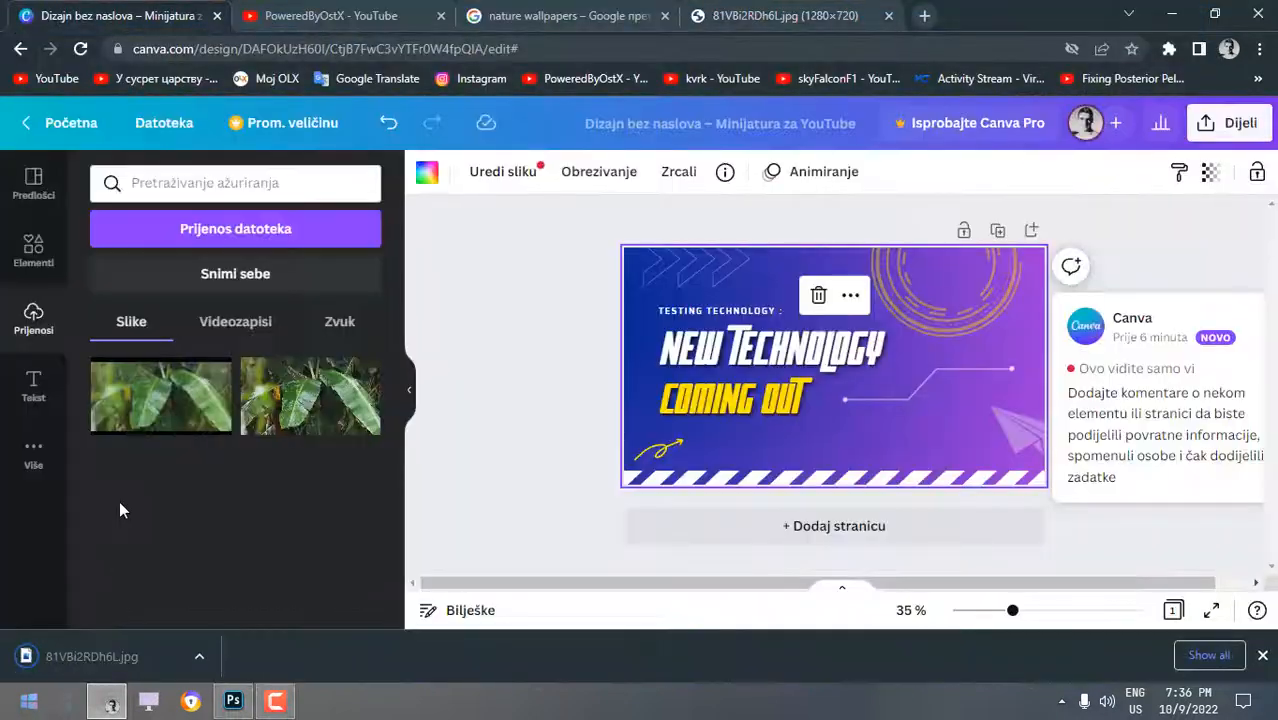
Upload 81VBi2RDh6L.jpg from the Desktop to Canva and dismiss the browser's download bar.
{"action": "left_click", "coordinate": [214, 229]}
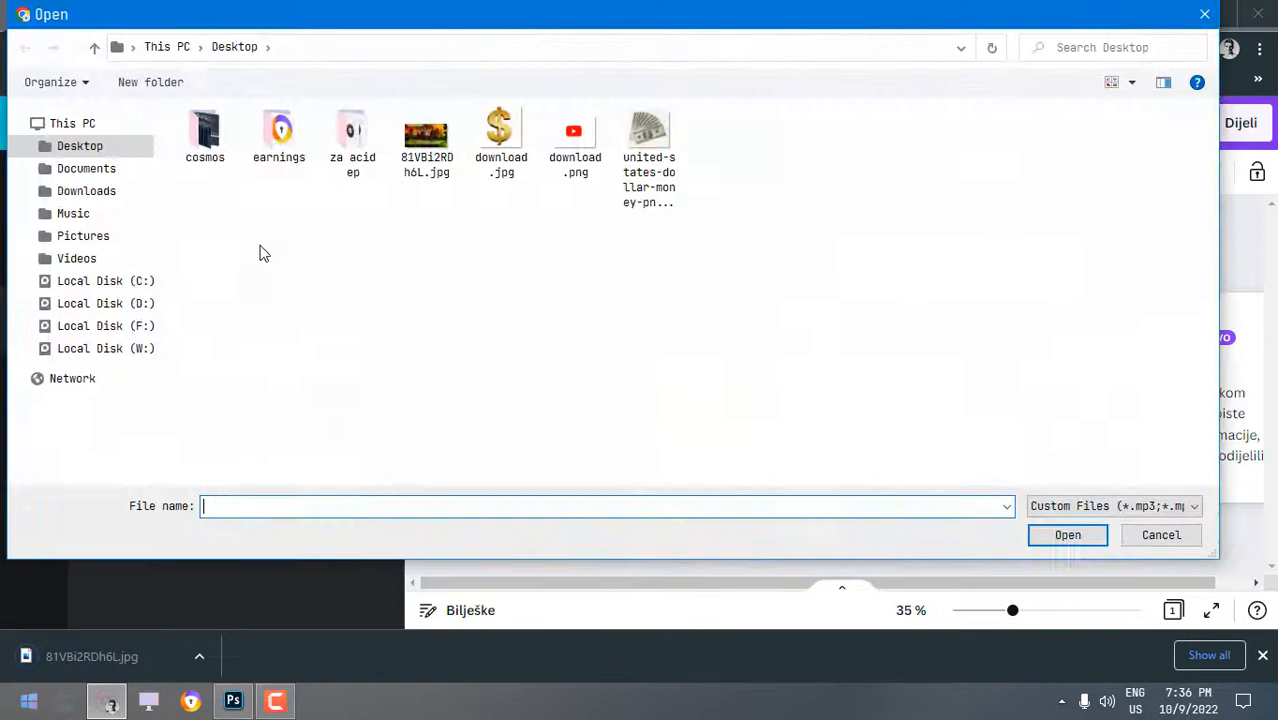
{"action": "double_click", "coordinate": [424, 150]}
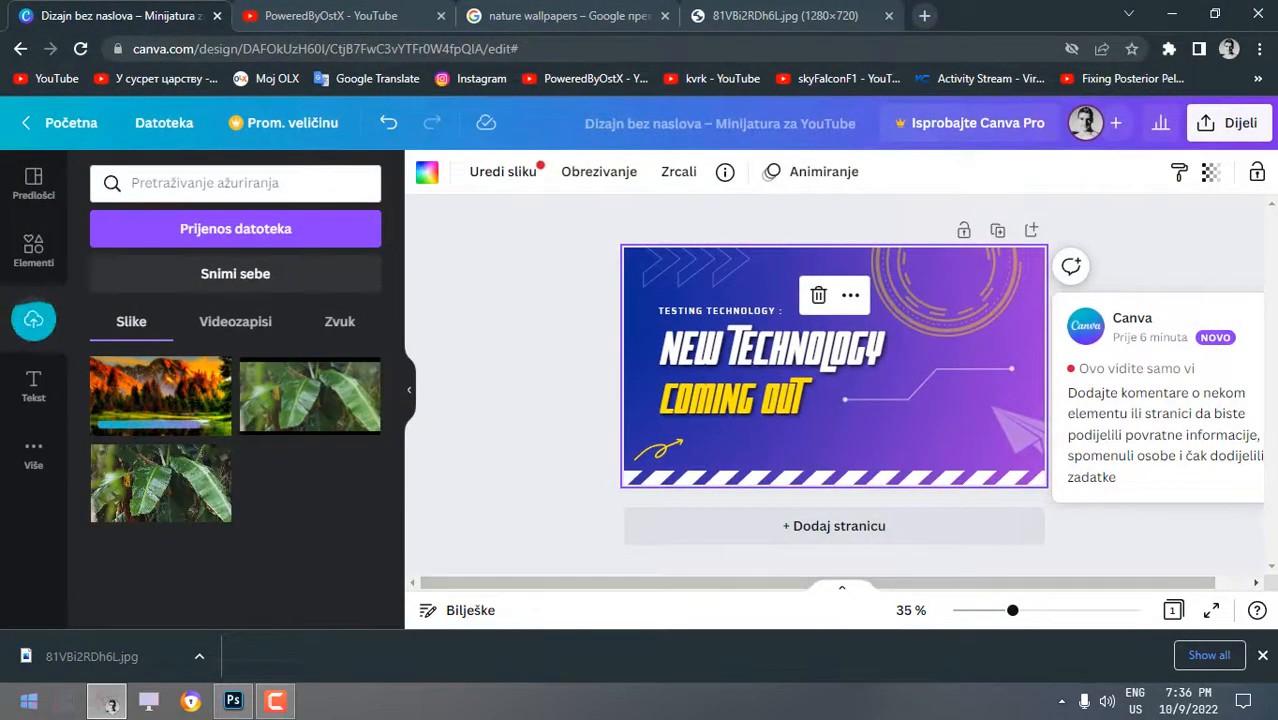
{"action": "left_click", "coordinate": [1262, 655]}
Add the uploaded nature image to the design and enlarge it to cover the entire page.
{"action": "left_click_drag", "start_coordinate": [160, 395], "coordinate": [611, 382]}
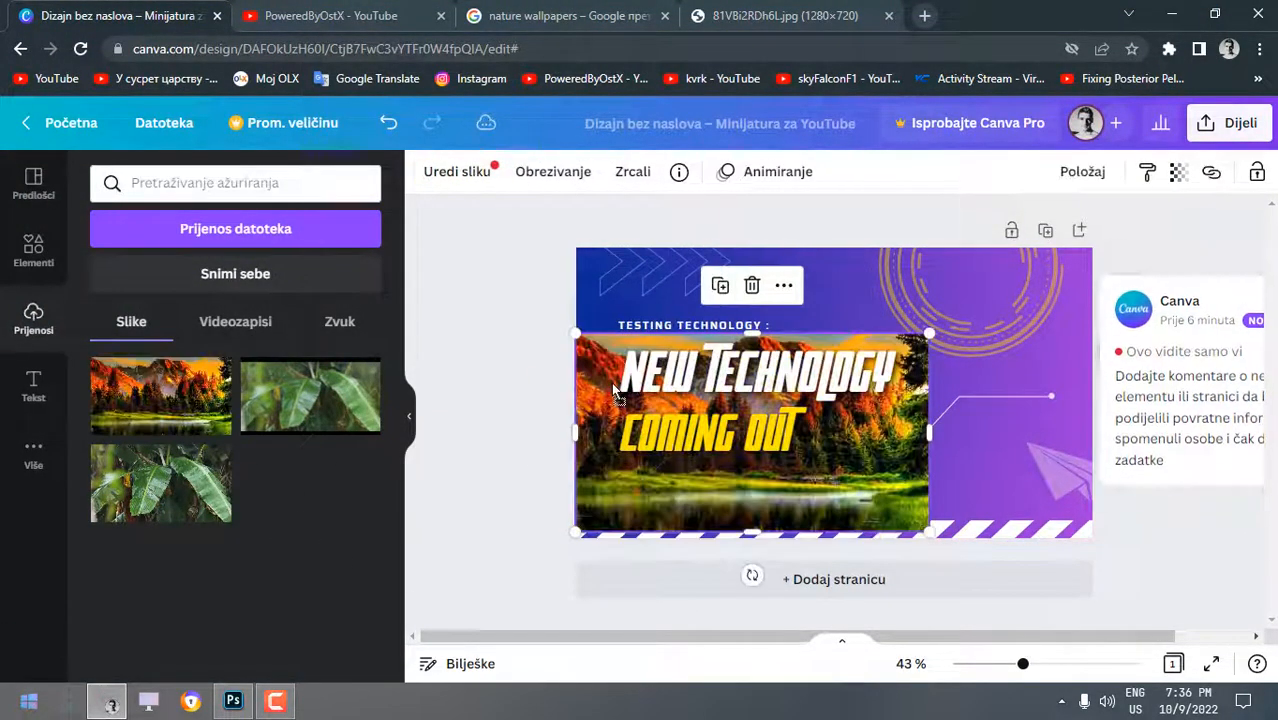
{"action": "left_click_drag", "start_coordinate": [680, 431], "coordinate": [751, 466]}
{"action": "left_click_drag", "start_coordinate": [629, 420], "coordinate": [629, 328]}
{"action": "left_click_drag", "start_coordinate": [928, 446], "coordinate": [1090, 545]}
Delete the COMING OUT, NEW TECHNOLOGY and TESTING TECHNOLOGY texts from the design.
{"action": "left_click", "coordinate": [800, 475]}
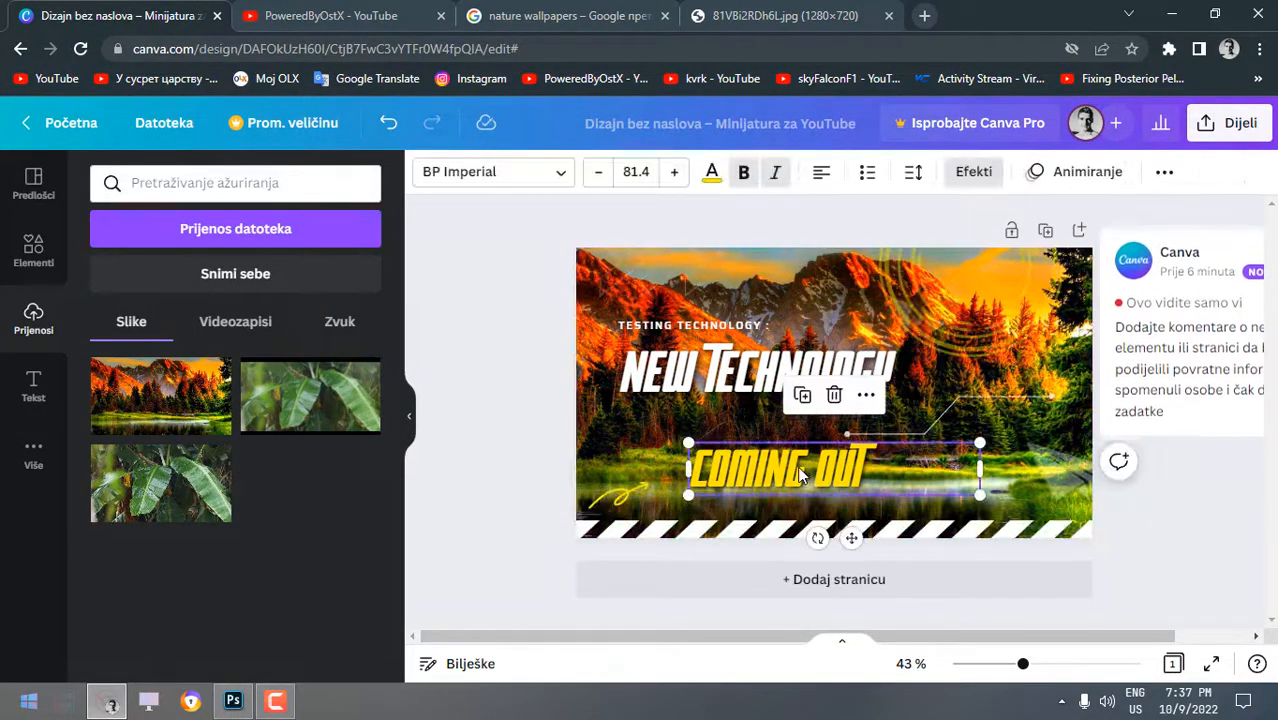
{"action": "left_click", "coordinate": [834, 397]}
{"action": "left_click", "coordinate": [785, 294]}
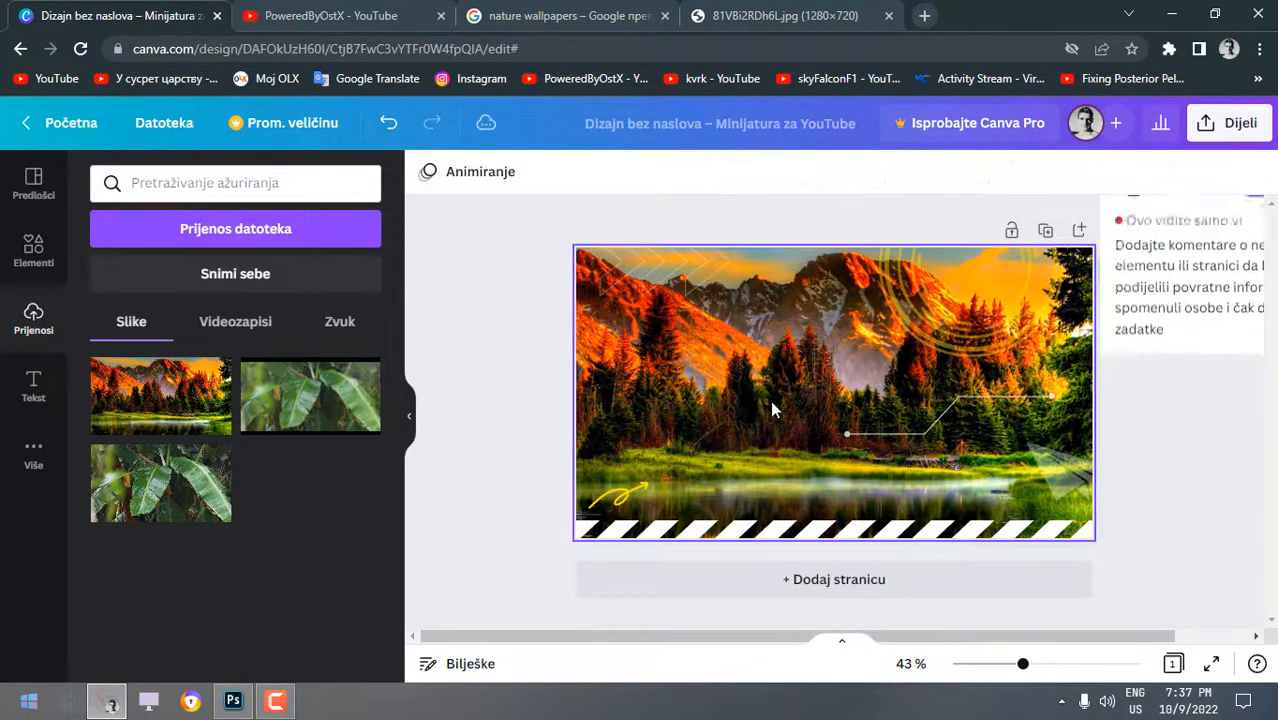
Delete the template's remaining graphics: yellow arrow, connector line, striped bar, circles, paper plane and chevrons.
{"action": "left_click", "coordinate": [613, 497]}
{"action": "left_click", "coordinate": [625, 428]}
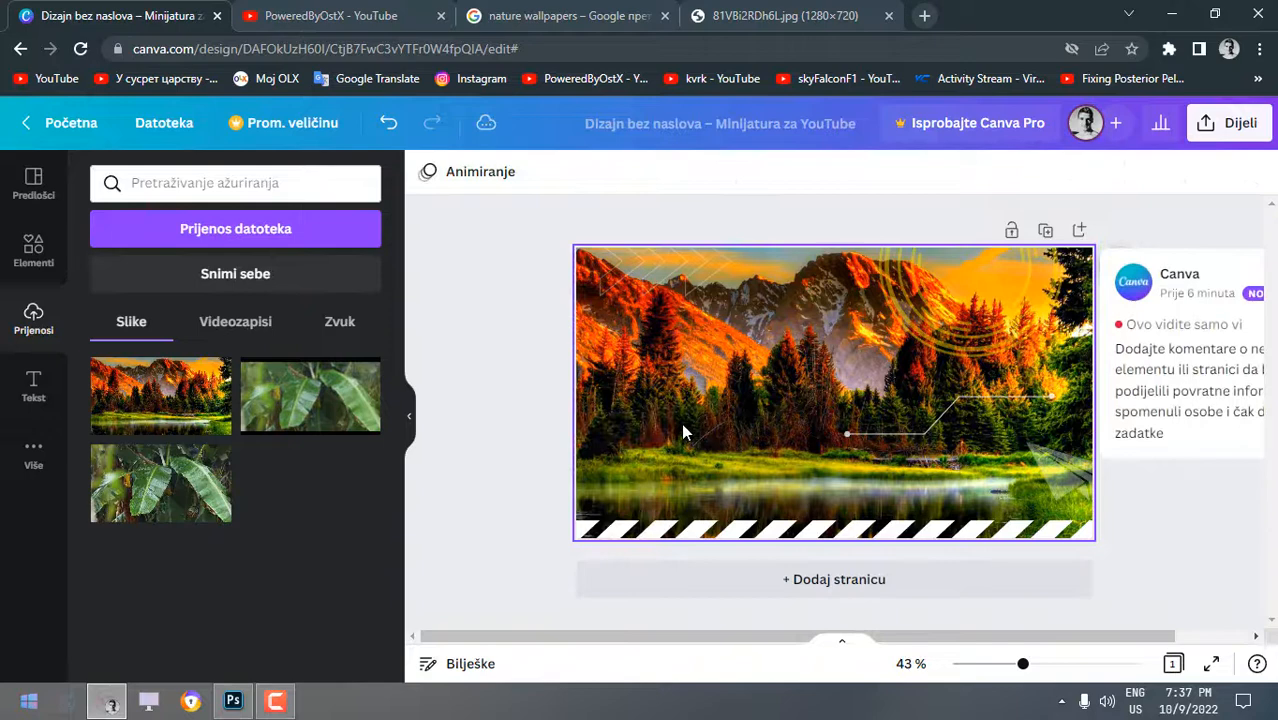
{"action": "left_click", "coordinate": [787, 516]}
{"action": "left_click", "coordinate": [821, 468]}
{"action": "left_click", "coordinate": [955, 308]}
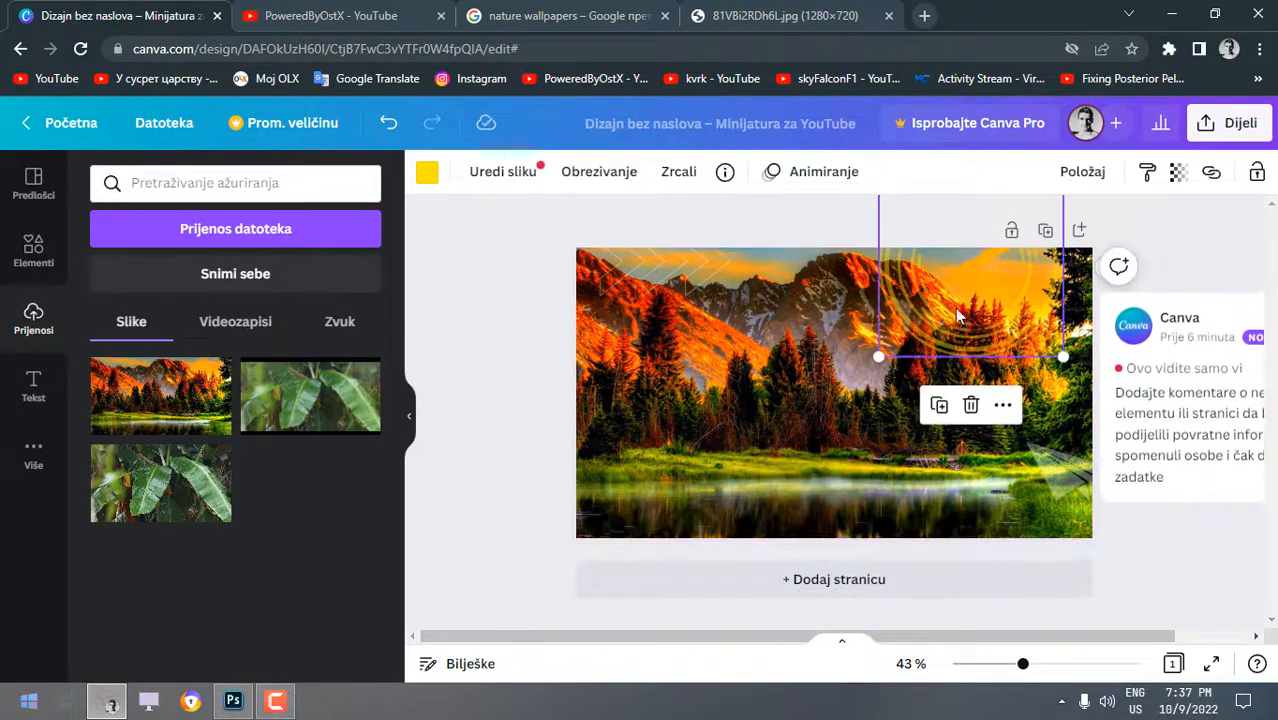
{"action": "key", "text": "Delete"}
{"action": "left_click", "coordinate": [1064, 470]}
{"action": "key", "text": "Delete"}
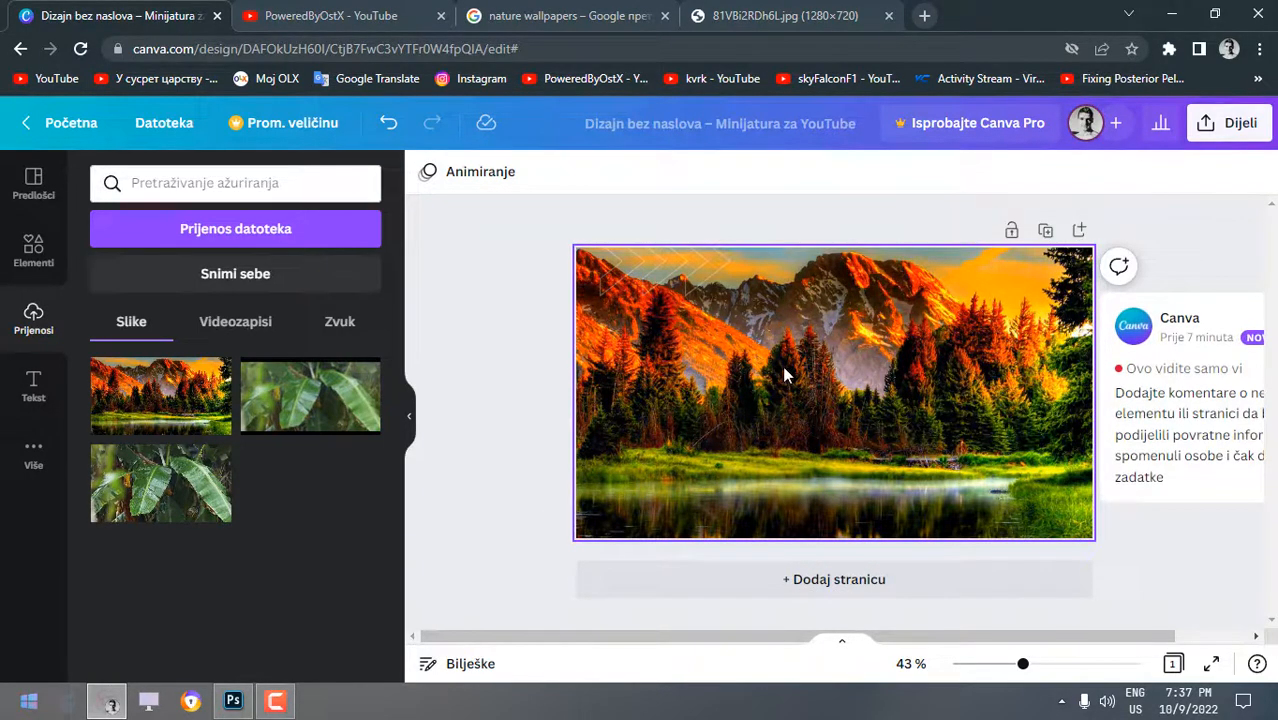
{"action": "left_click", "coordinate": [686, 287]}
{"action": "left_click", "coordinate": [666, 345]}
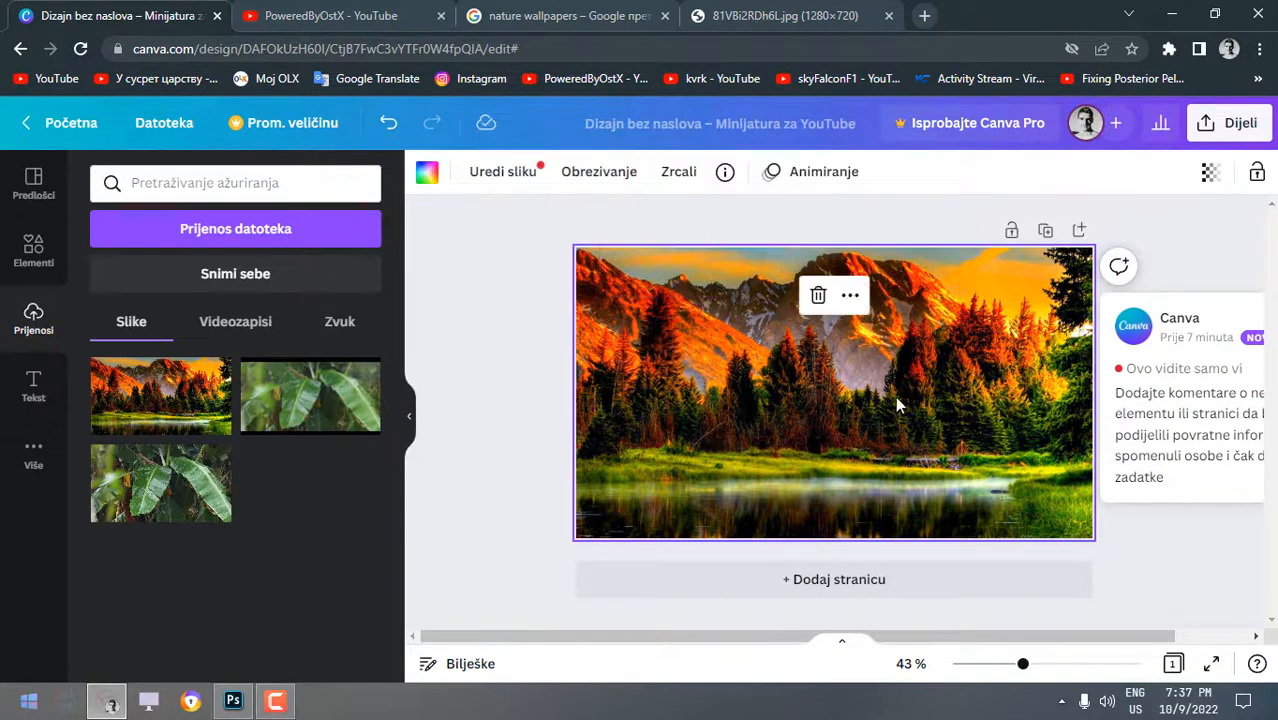
Search the text styles for "white" and add the SPIRIT NIGHT font combination over the nature image.
{"action": "left_click", "coordinate": [59, 398]}
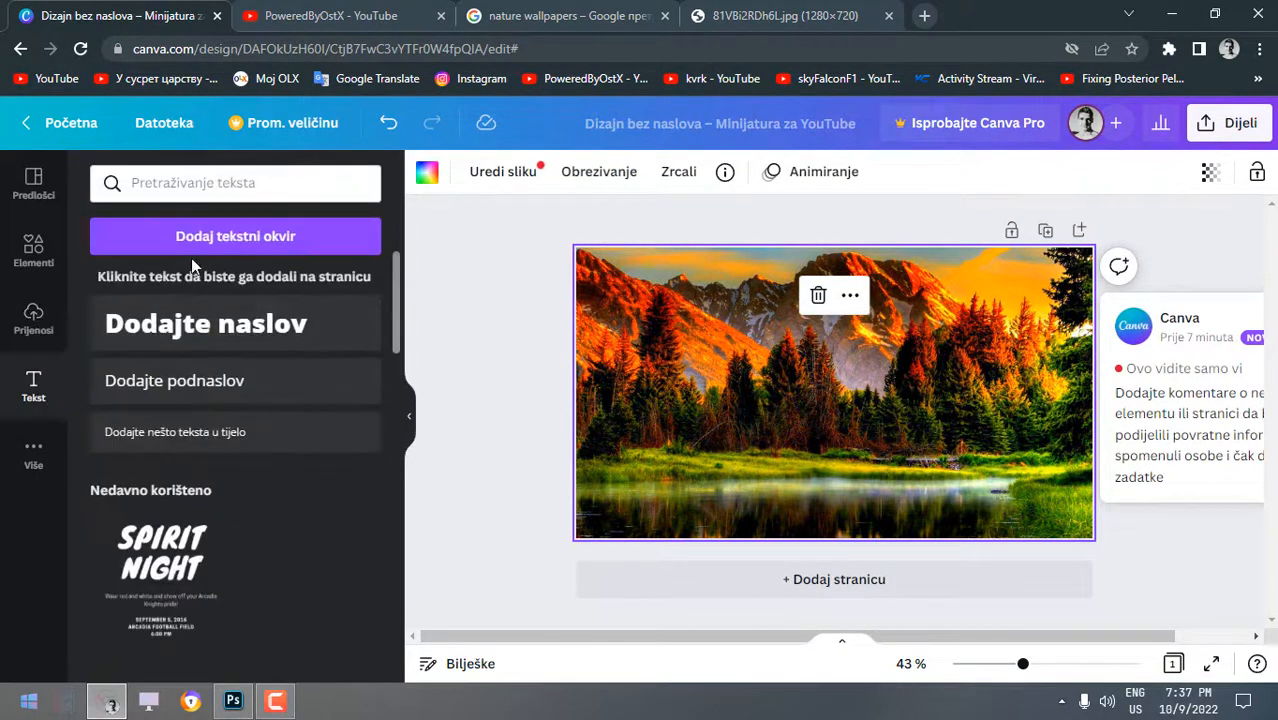
{"action": "left_click", "coordinate": [241, 180]}
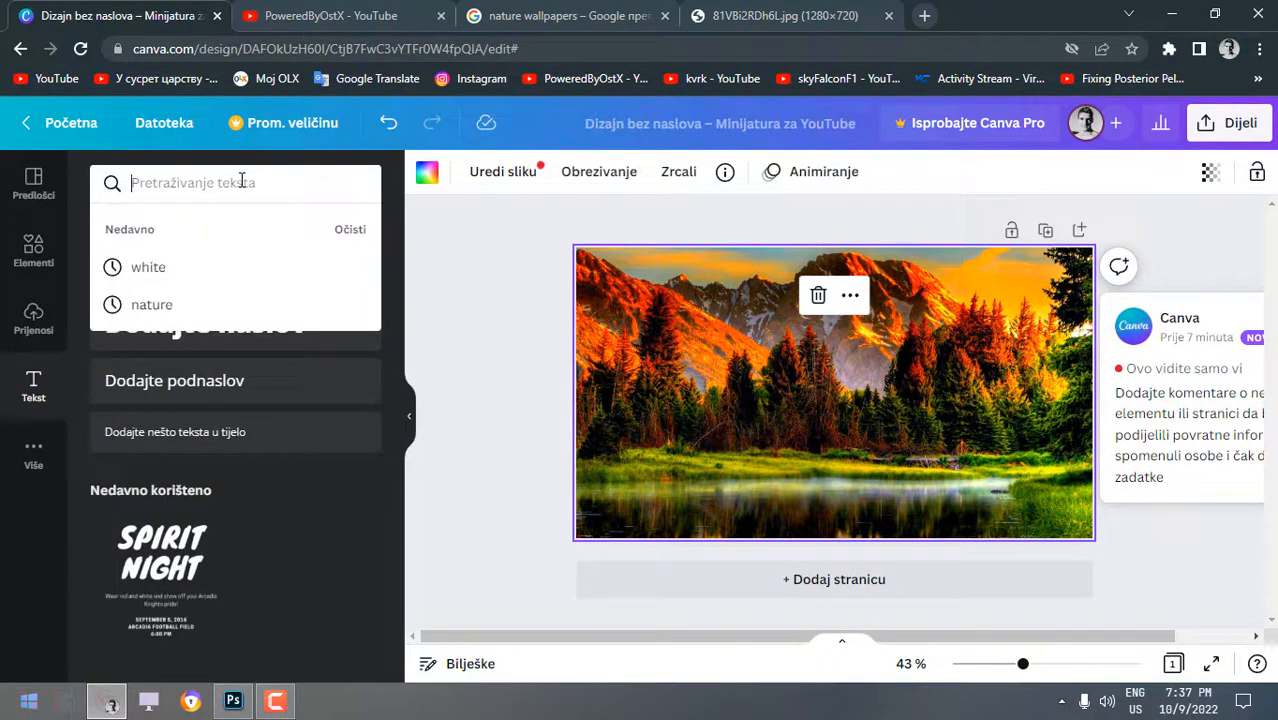
{"action": "left_click", "coordinate": [148, 267]}
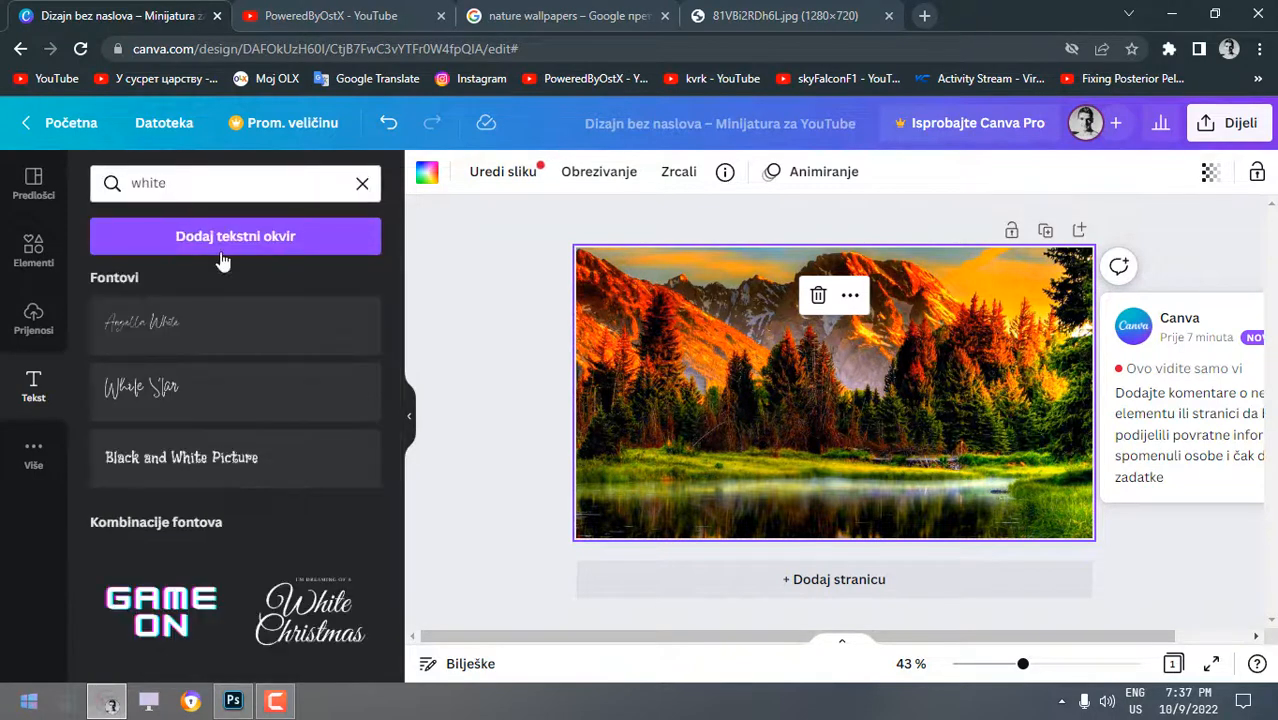
{"action": "scroll", "coordinate": [283, 481], "scroll_direction": "down", "scroll_amount": 3}
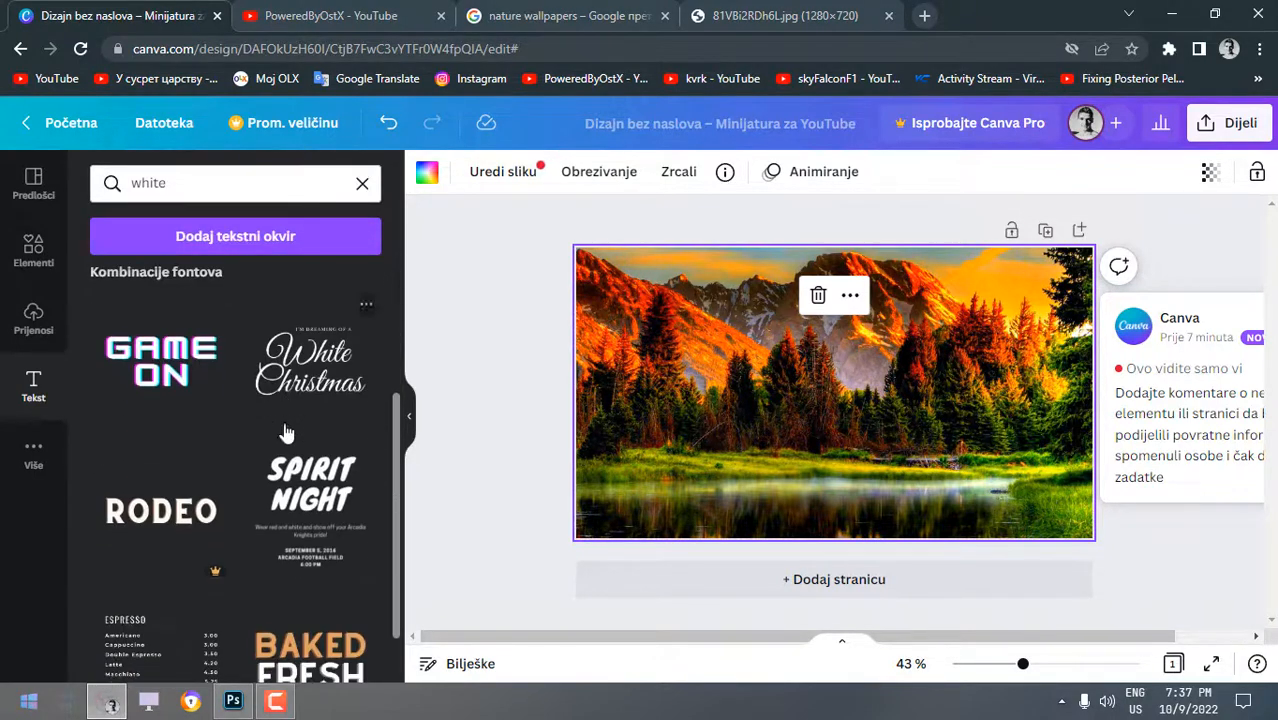
{"action": "left_click", "coordinate": [289, 438]}
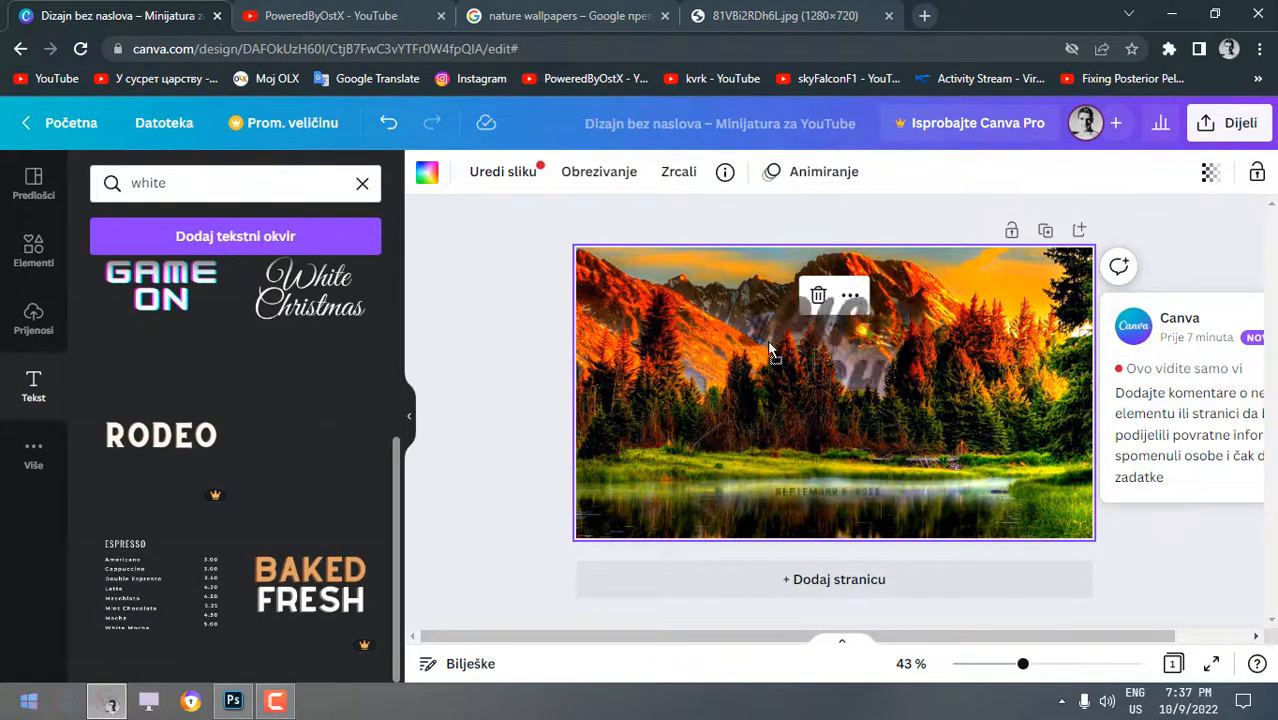
Replace the SPIRIT NIGHT heading with NATURE WALLPAPERS, widening the text group so each word fits on its own centred line.
{"action": "double_click", "coordinate": [872, 381]}
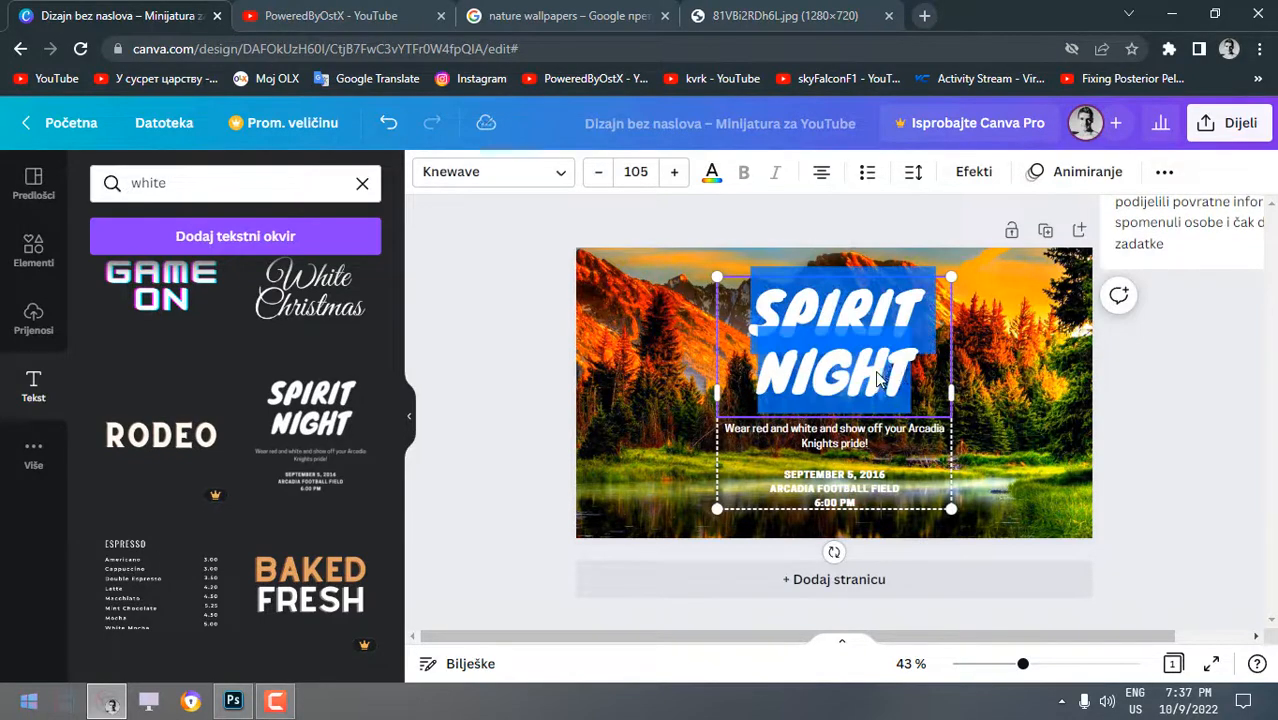
{"action": "type", "text": "NATURE WALLPAPERS"}
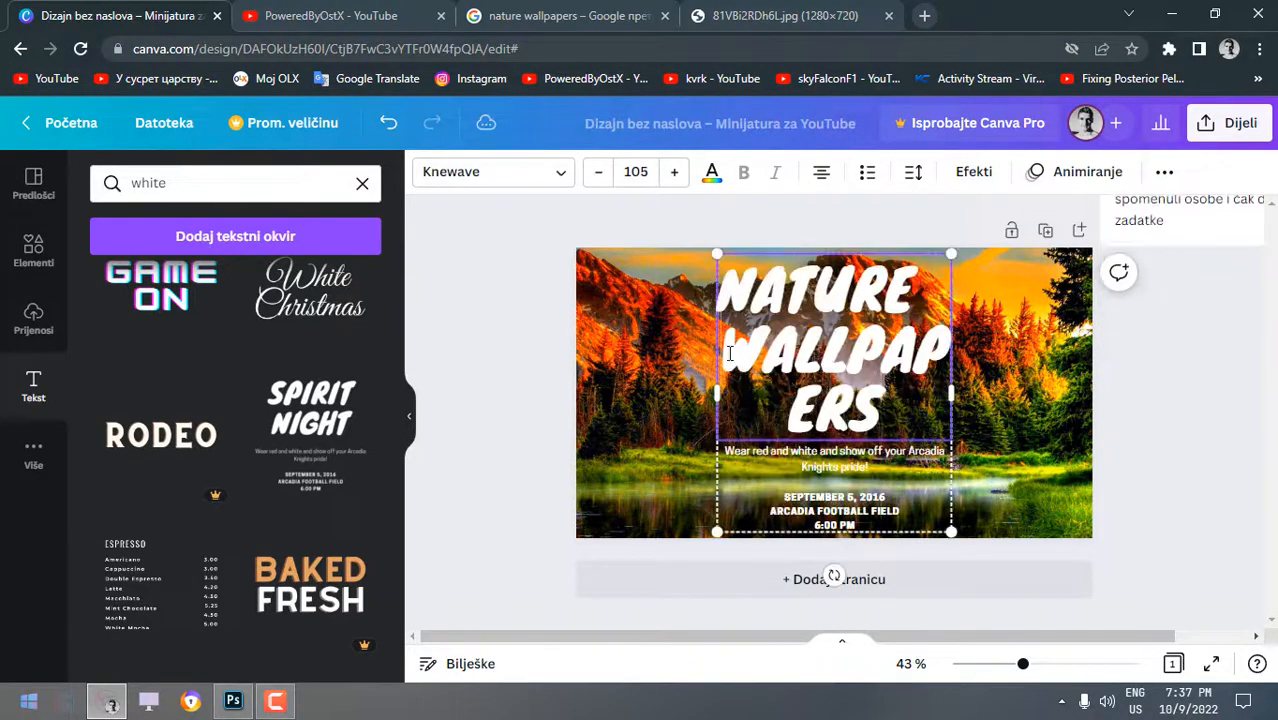
{"action": "key", "text": "ctrl+BackSpace"}
{"action": "type", "text": "WALLPAPERS"}
{"action": "left_click_drag", "start_coordinate": [952, 392], "coordinate": [1107, 392]}
{"action": "left_click", "coordinate": [996, 386]}
{"action": "key", "text": "BackSpace"}
{"action": "left_click_drag", "start_coordinate": [880, 340], "coordinate": [803, 341]}
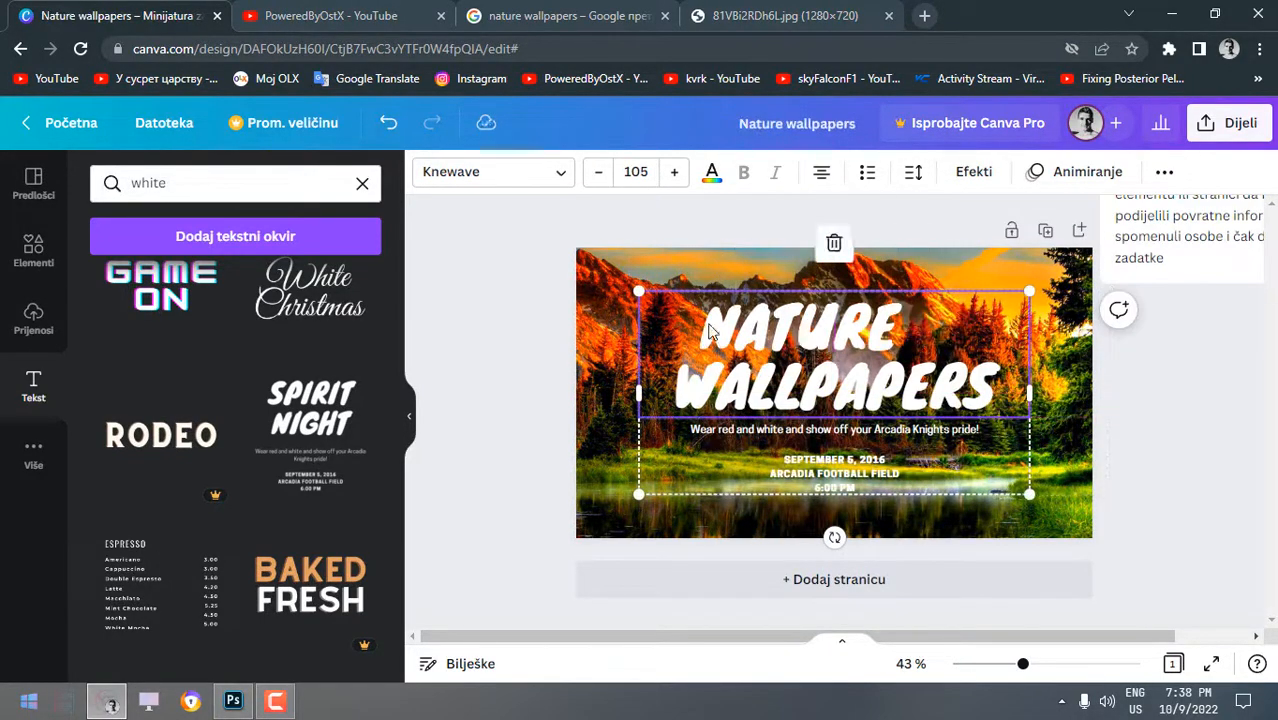
{"action": "left_click", "coordinate": [702, 327]}
{"action": "left_click", "coordinate": [590, 358]}
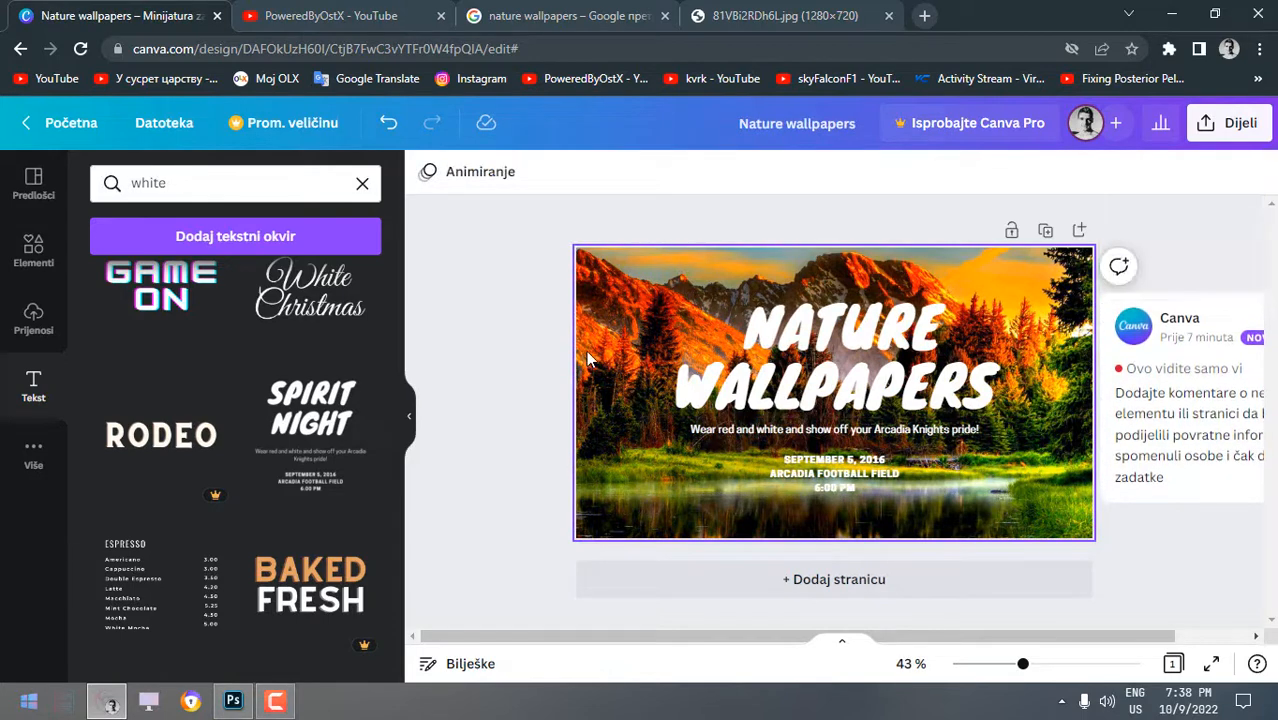
Change the date line beneath the NATURE WALLPAPERS heading to SEPTEMBER 5, 22=2022.
{"action": "left_click", "coordinate": [831, 479]}
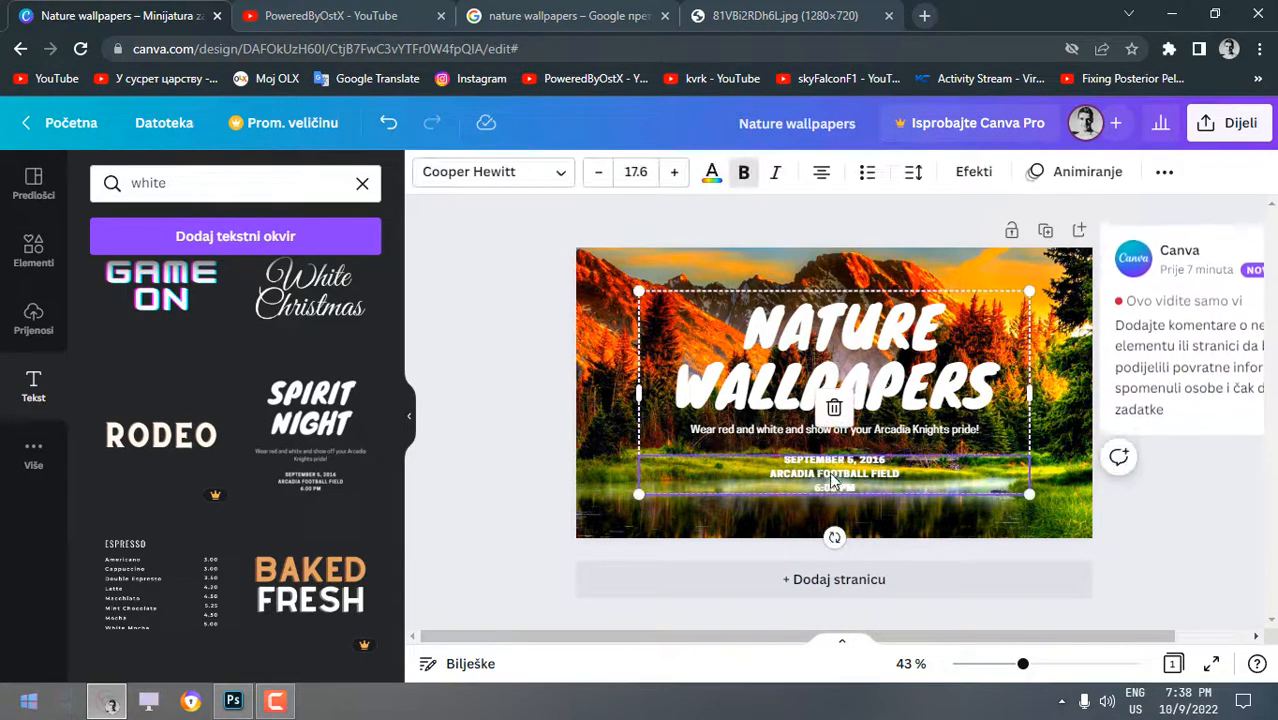
{"action": "double_click", "coordinate": [852, 484]}
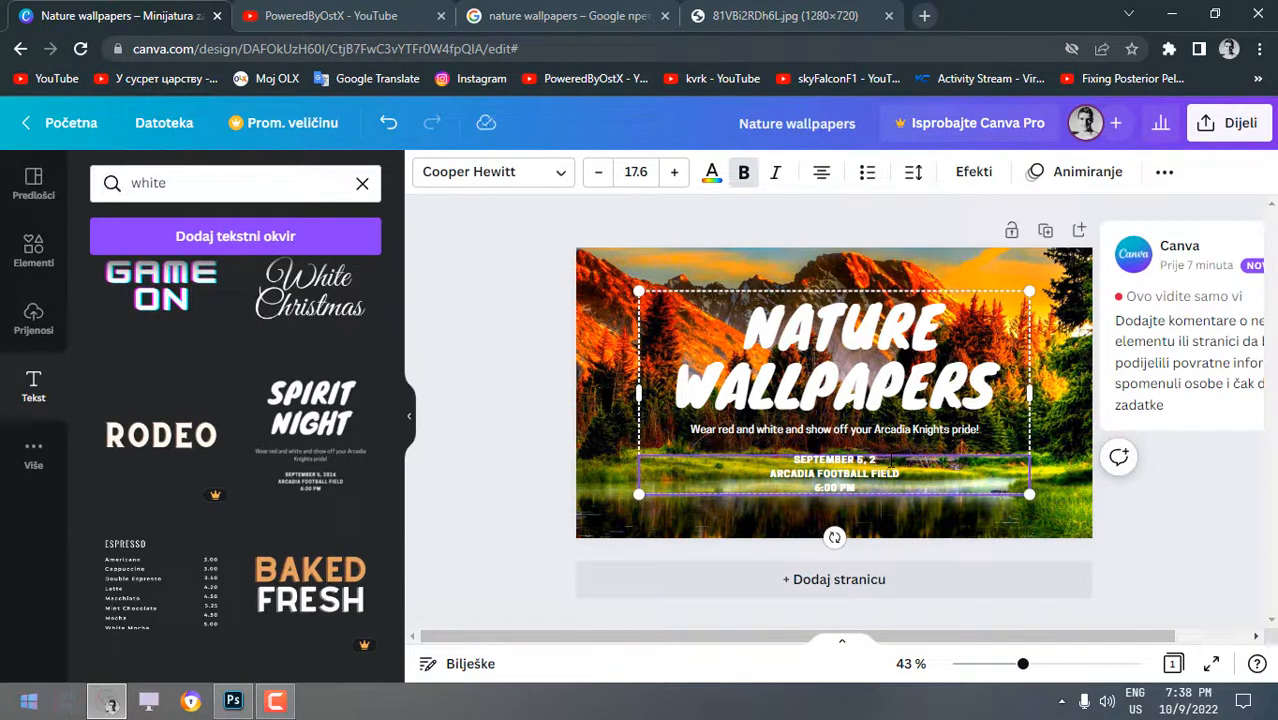
{"action": "type", "text": "2"}
{"action": "key", "text": "Return"}
{"action": "key", "text": "Return"}
{"action": "key", "text": "BackSpace"}
{"action": "key", "text": "BackSpace"}
{"action": "left_click", "coordinate": [614, 438]}
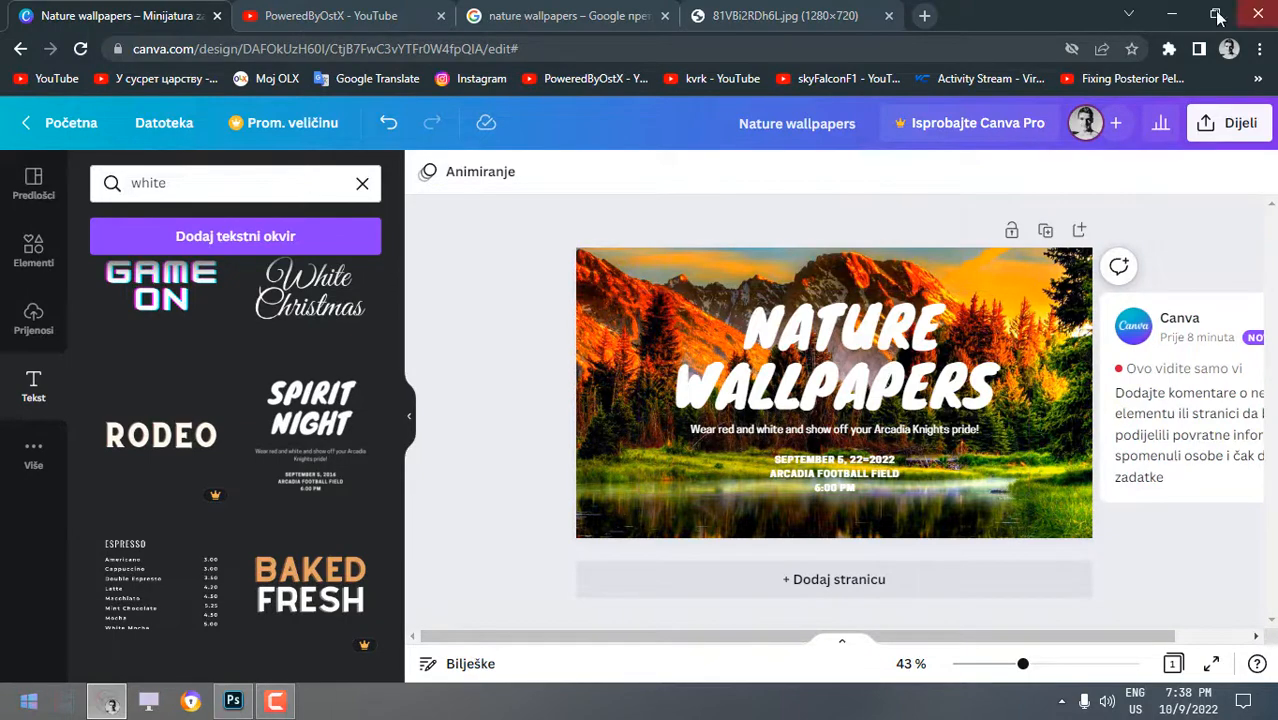
Switch to the desktop and open the nature image 81VBi2RDh6L.jpg in Photoshop.
{"action": "left_click", "coordinate": [1171, 14]}
{"action": "right_click", "coordinate": [46, 407]}
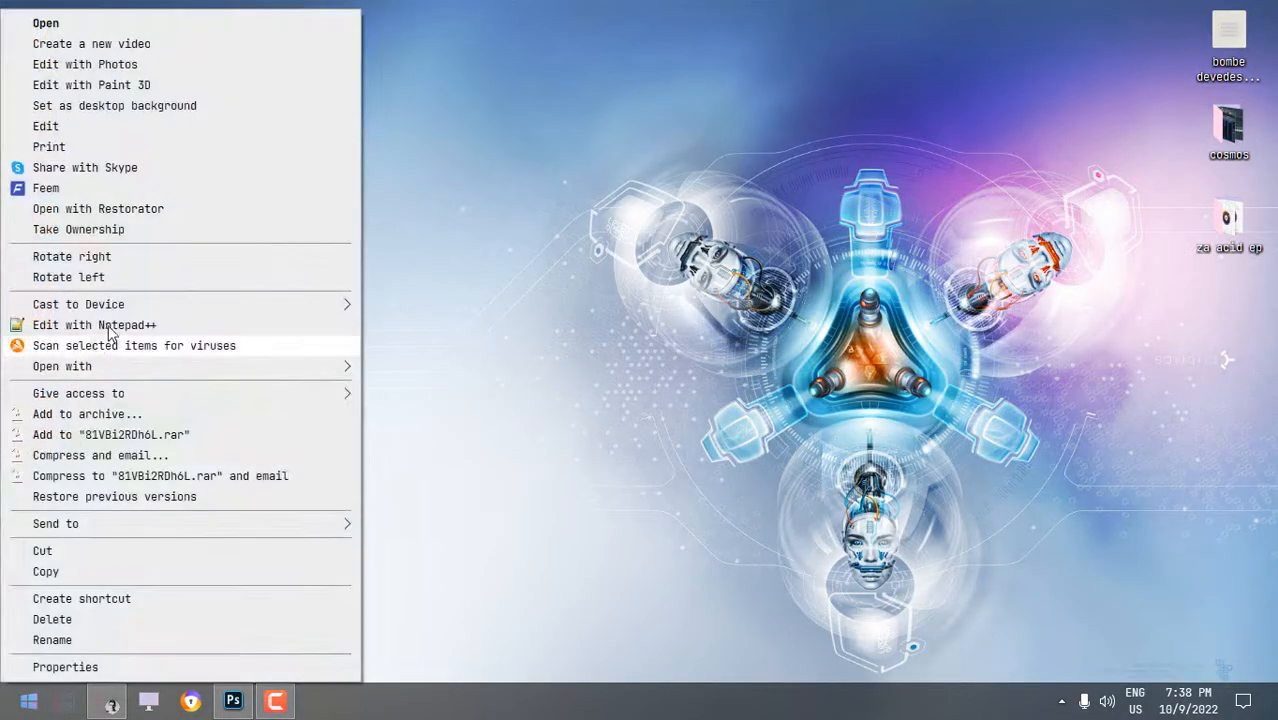
{"action": "mouse_move", "coordinate": [305, 367]}
{"action": "left_click", "coordinate": [373, 390]}
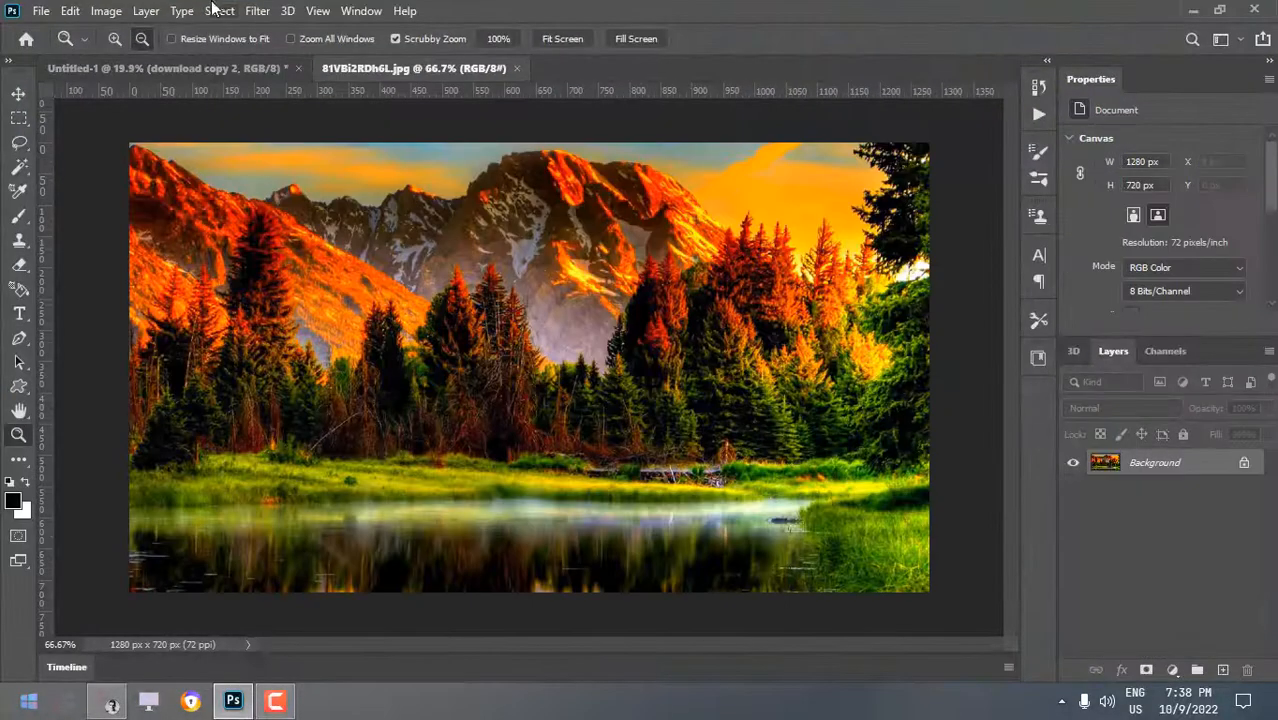
Try a Gaussian Blur with an 8.2-pixel radius on the nature image, and undo it.
{"action": "left_click", "coordinate": [257, 10]}
{"action": "mouse_move", "coordinate": [399, 237]}
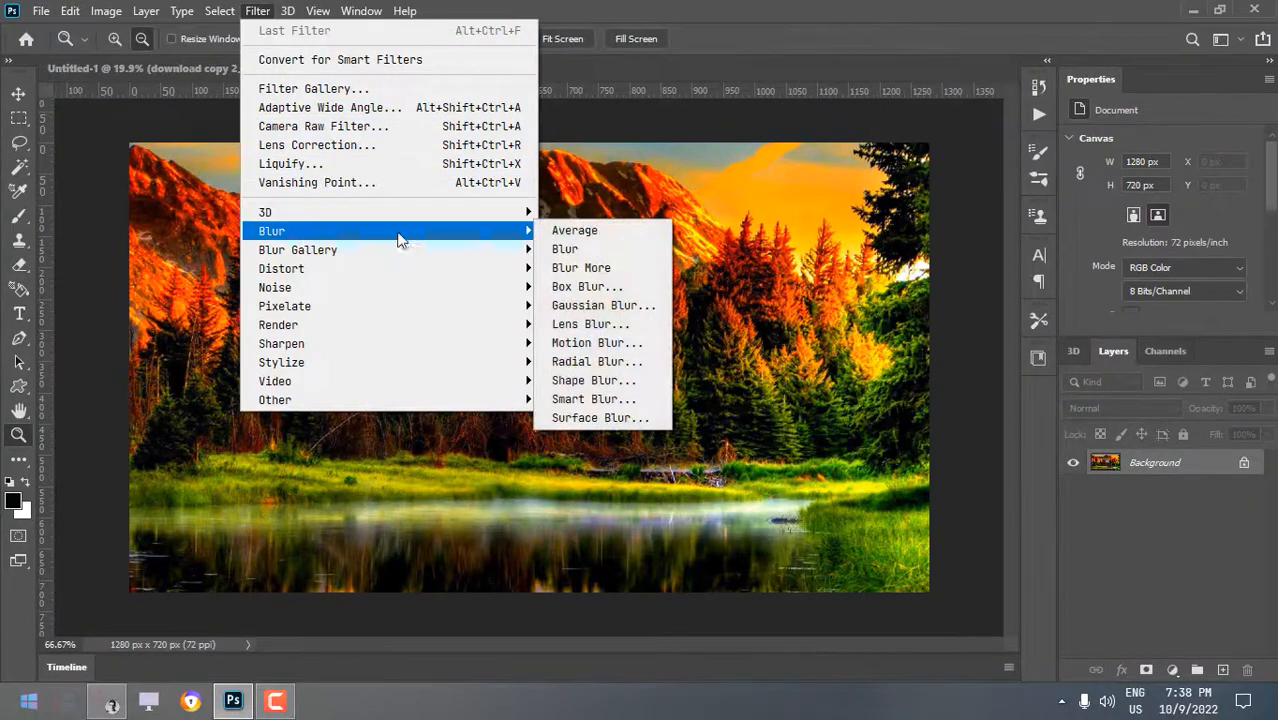
{"action": "left_click", "coordinate": [565, 302]}
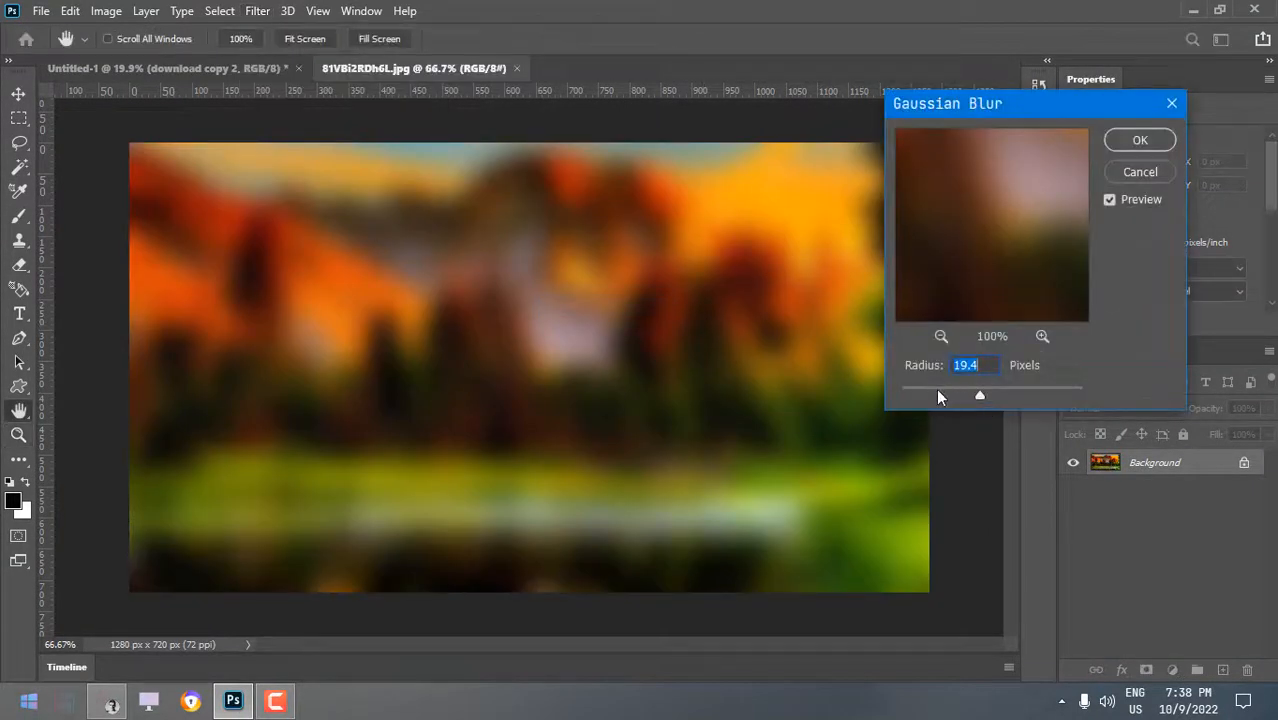
{"action": "left_click_drag", "start_coordinate": [938, 396], "coordinate": [964, 398]}
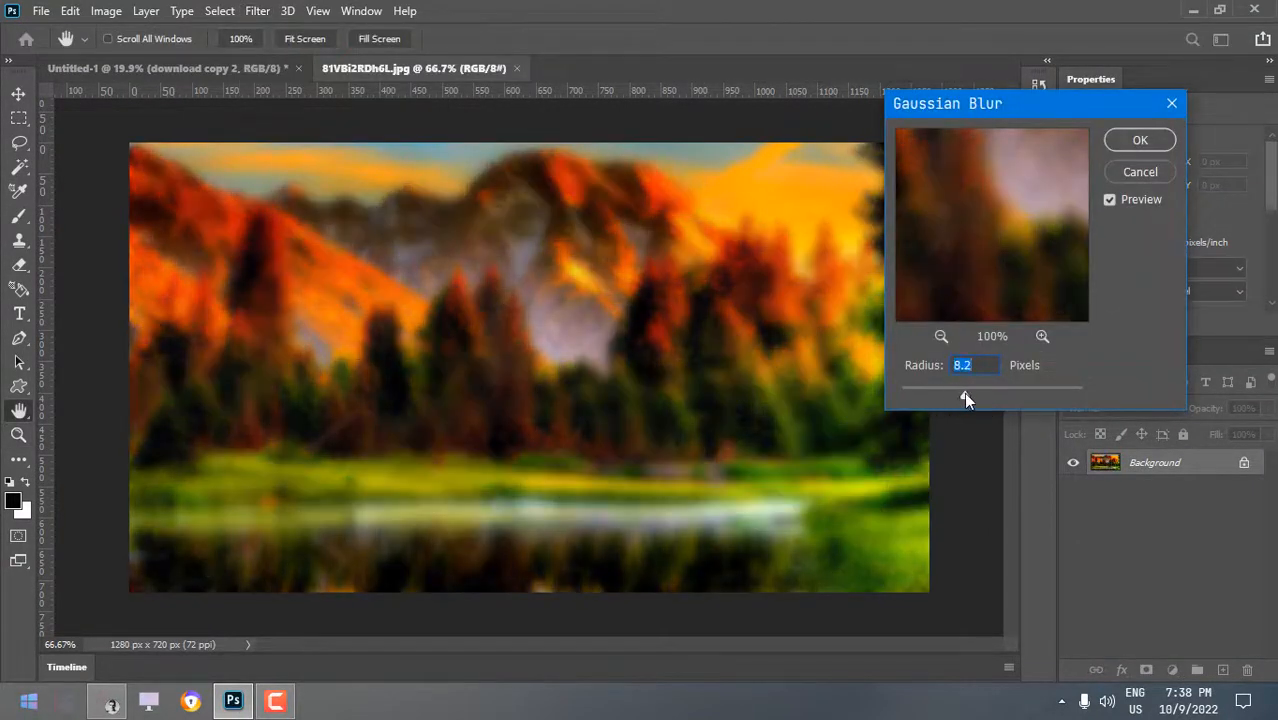
{"action": "left_click", "coordinate": [1139, 141]}
{"action": "key", "text": "z"}
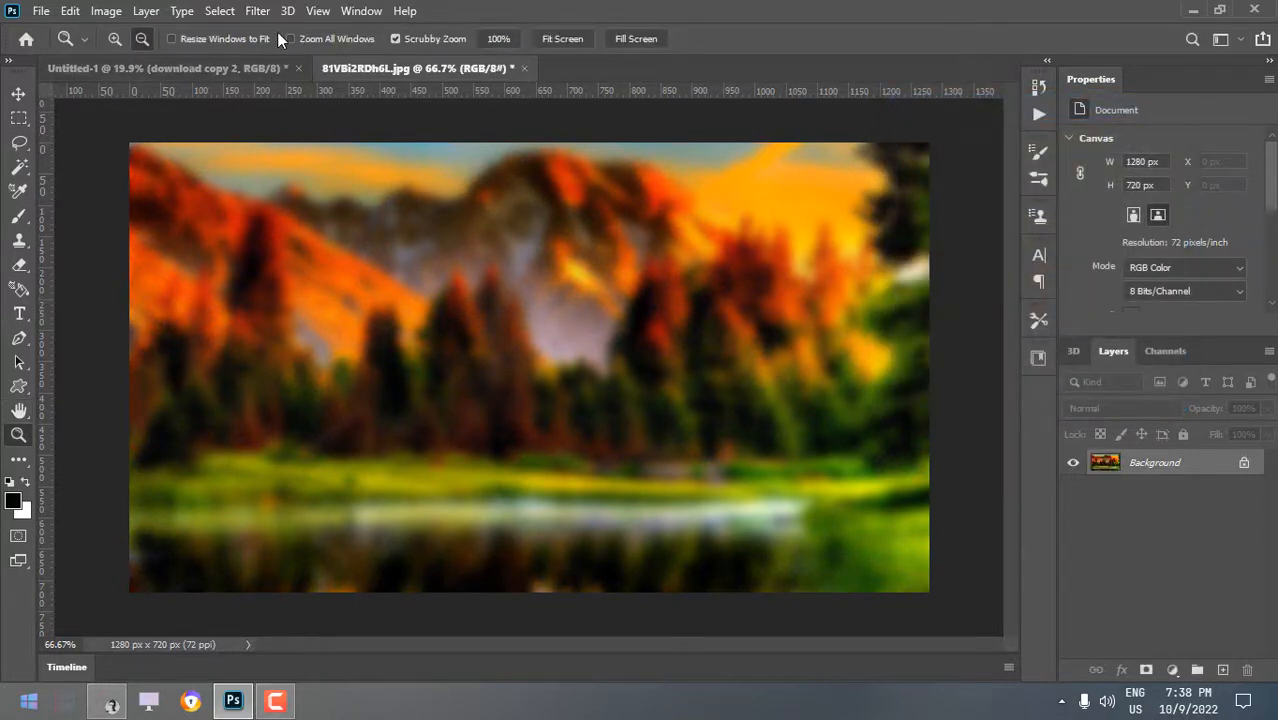
{"action": "key", "text": "ctrl+z"}
Apply a moderate Gaussian Blur to the whole nature image, keeping the mountains and trees recognisable.
{"action": "left_click", "coordinate": [257, 10]}
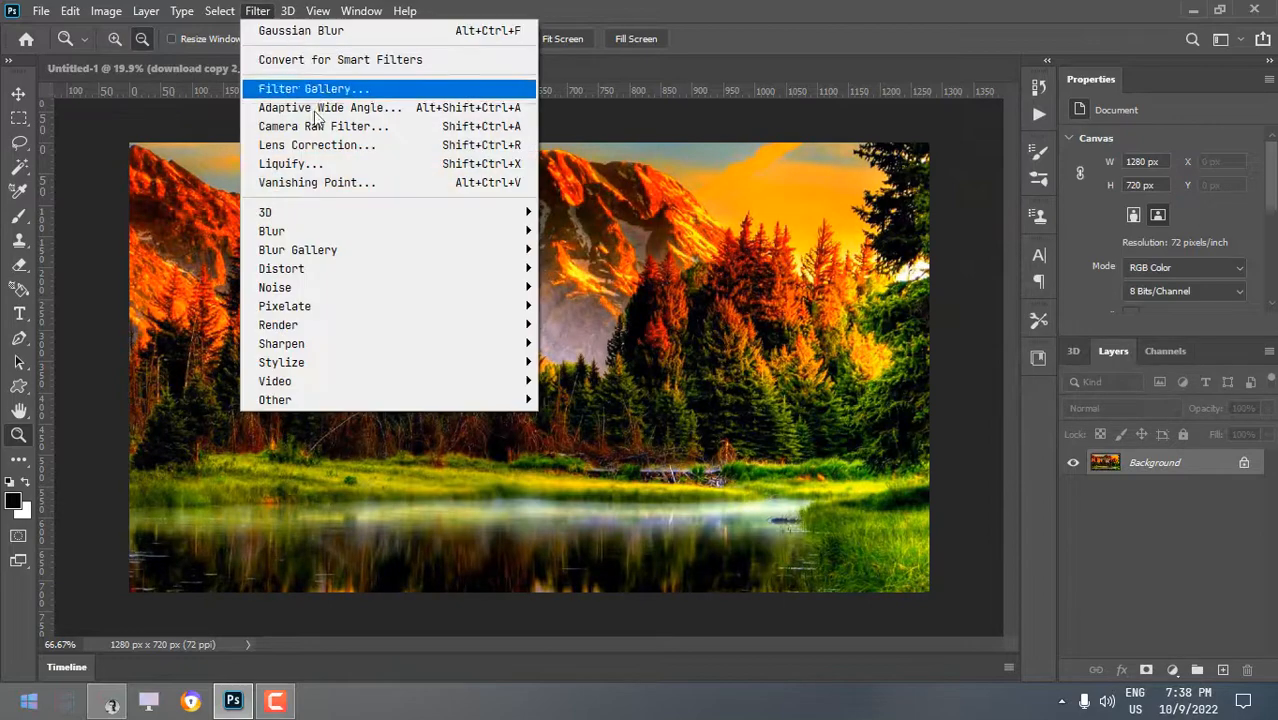
{"action": "mouse_move", "coordinate": [305, 233]}
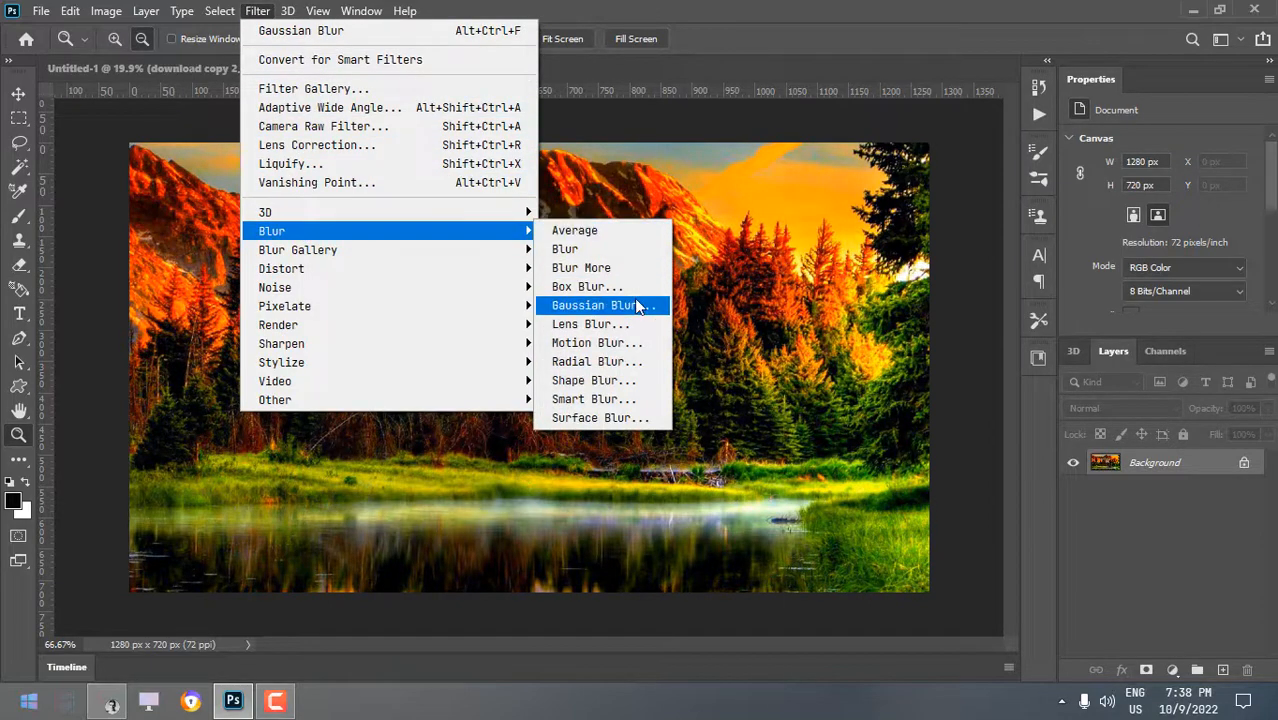
{"action": "left_click", "coordinate": [600, 305]}
{"action": "left_click_drag", "start_coordinate": [1042, 392], "coordinate": [964, 392]}
{"action": "left_click", "coordinate": [1138, 137]}
Save the blurred image to the Desktop as a JPEG named 1.
{"action": "left_click", "coordinate": [41, 10]}
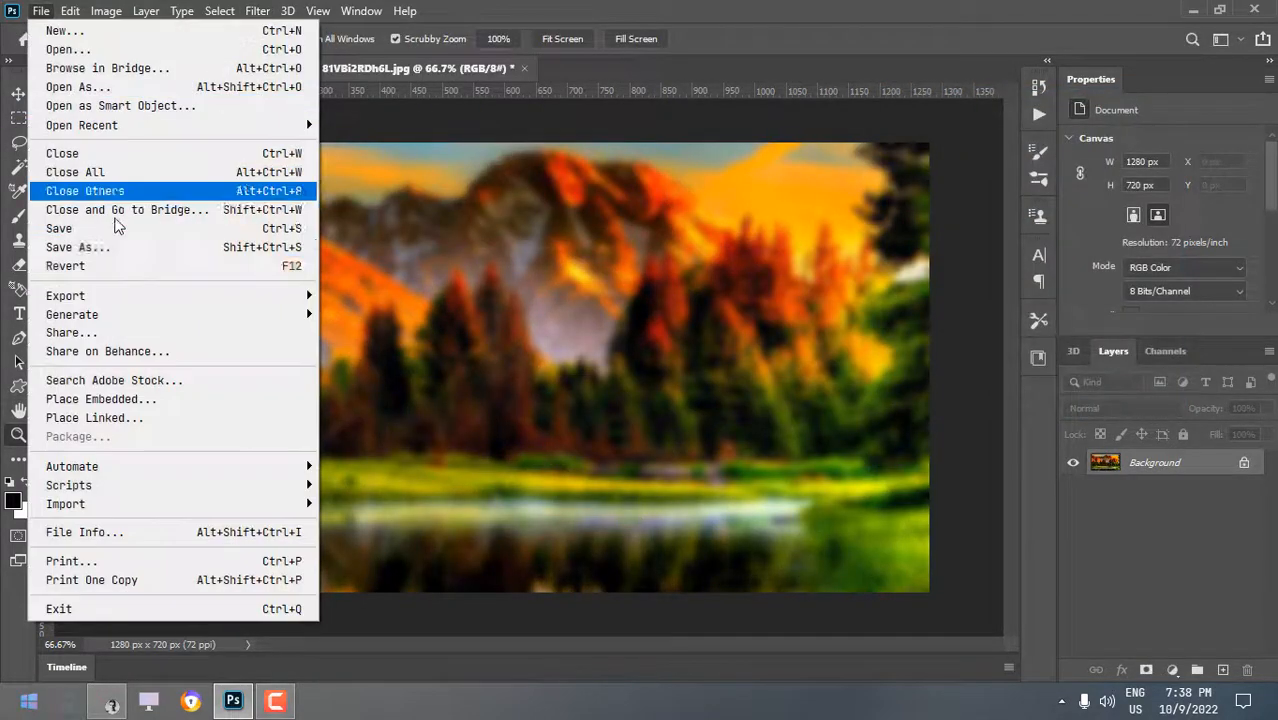
{"action": "left_click", "coordinate": [112, 247]}
{"action": "type", "text": "1"}
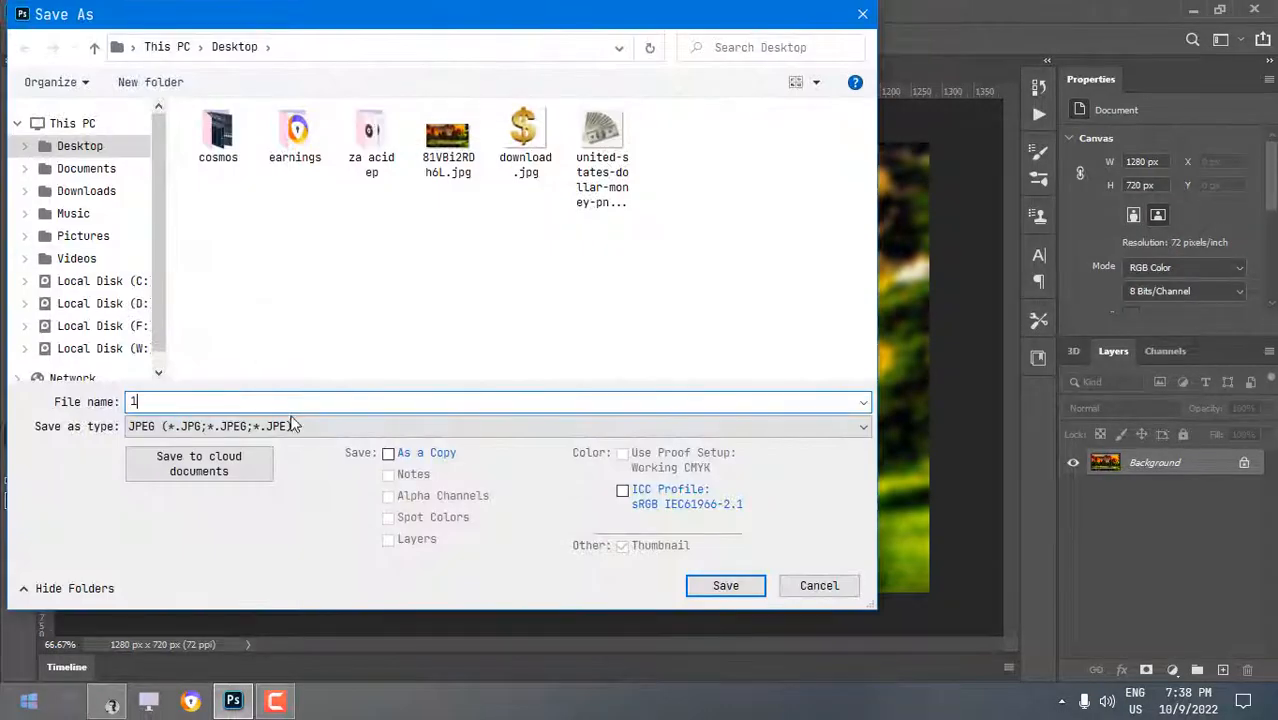
{"action": "left_click", "coordinate": [690, 587]}
{"action": "left_click", "coordinate": [741, 152]}
Switch back to the Canva design and upload 1.jpg from the Desktop.
{"action": "key", "text": "alt+Tab"}
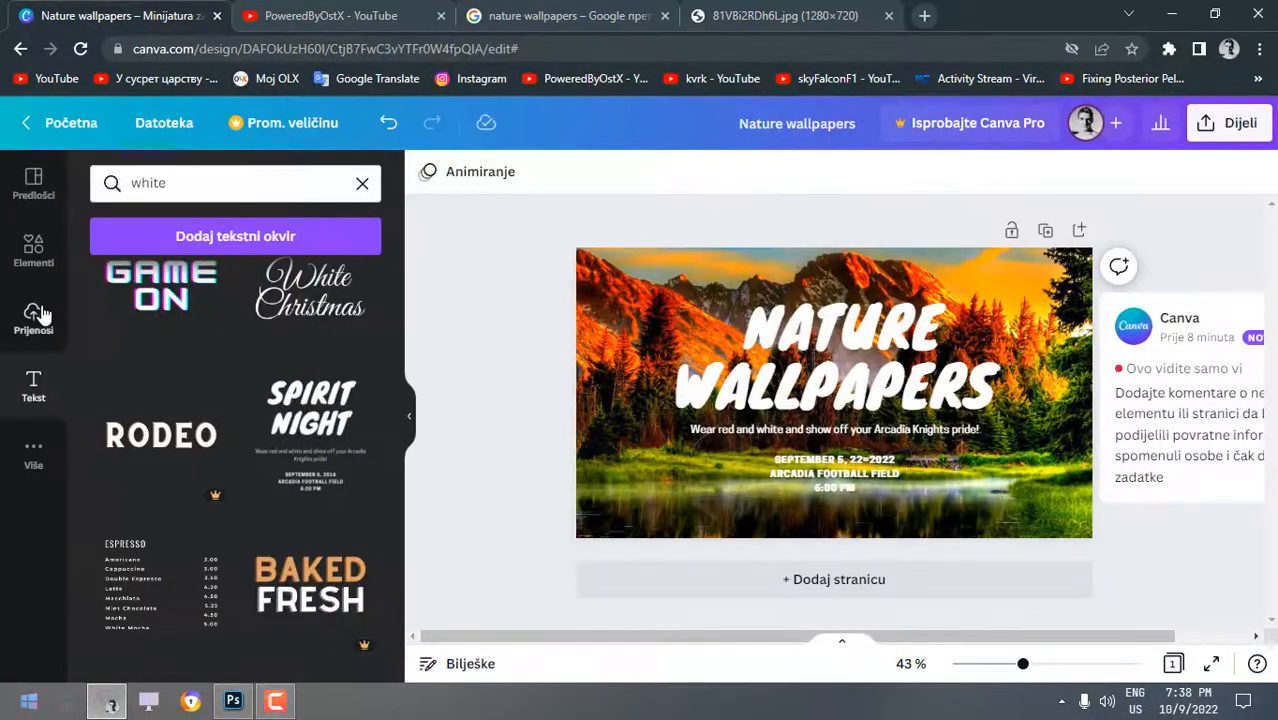
{"action": "left_click", "coordinate": [36, 317]}
{"action": "left_click", "coordinate": [277, 232]}
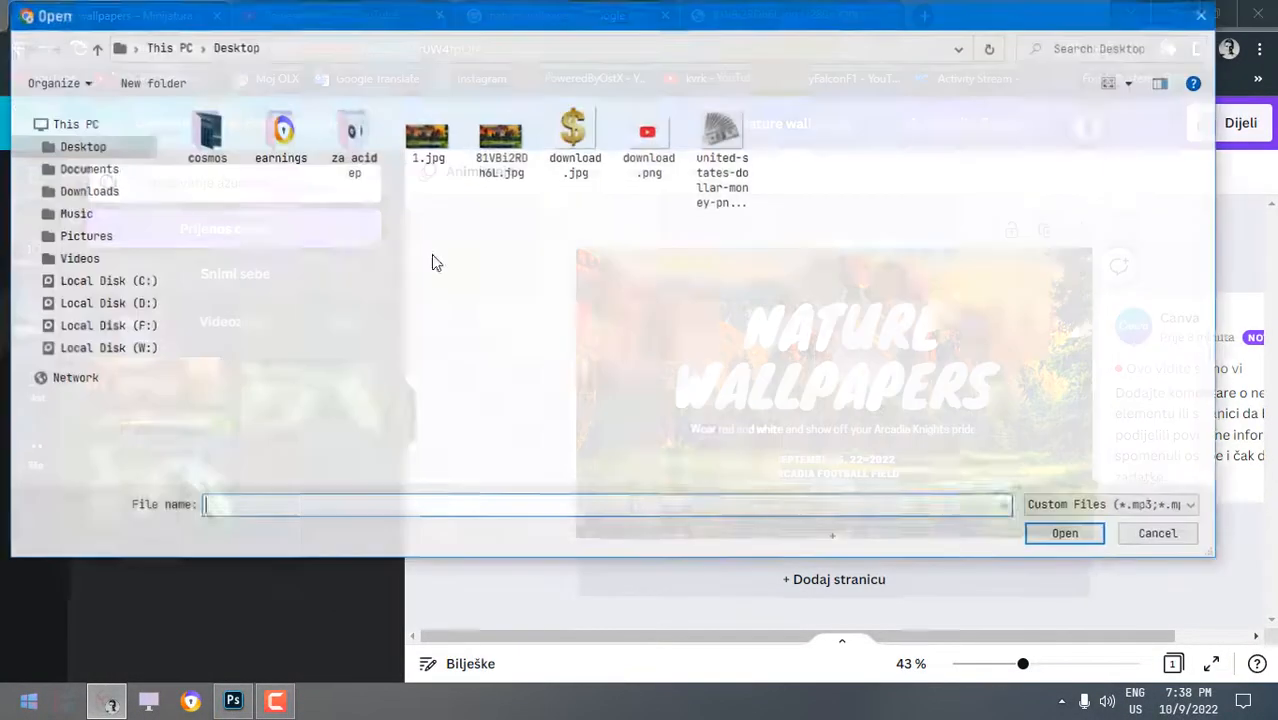
{"action": "double_click", "coordinate": [443, 172]}
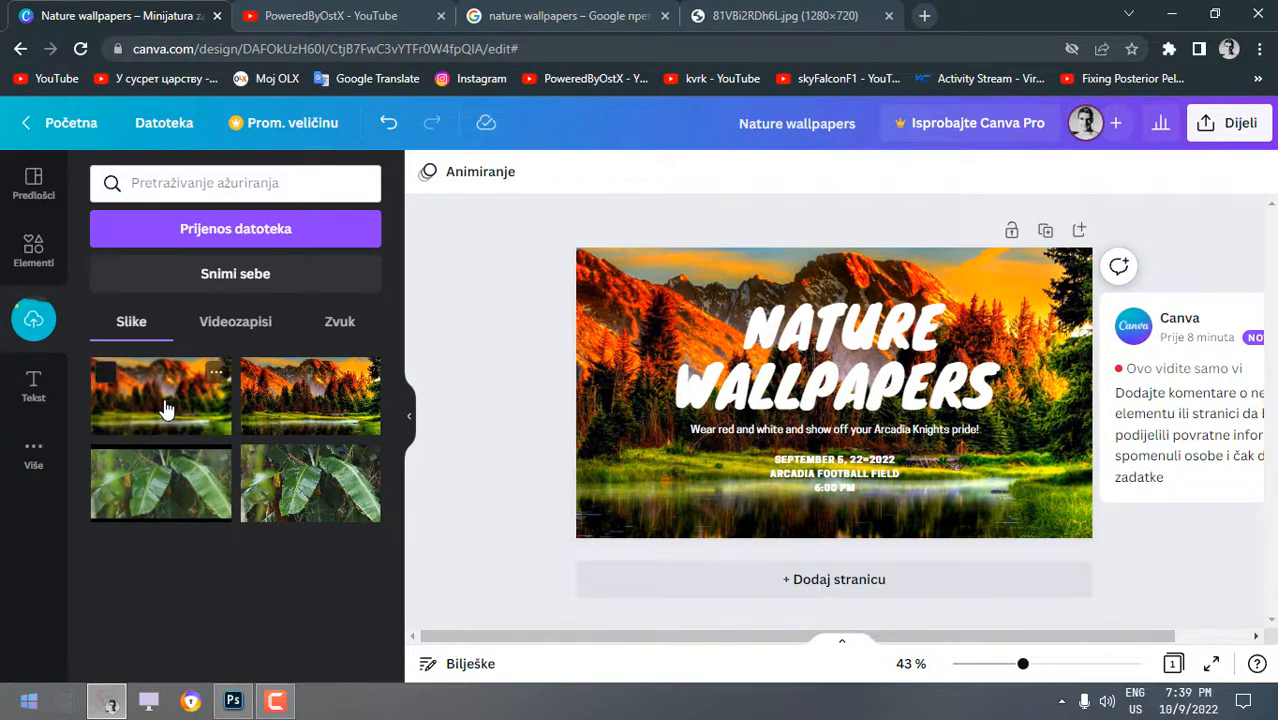
Place the uploaded blurred nature image behind the text so that it fills the whole page.
{"action": "left_click_drag", "start_coordinate": [163, 405], "coordinate": [770, 514]}
{"action": "left_click_drag", "start_coordinate": [678, 460], "coordinate": [607, 325]}
{"action": "left_click_drag", "start_coordinate": [932, 449], "coordinate": [1092, 537]}
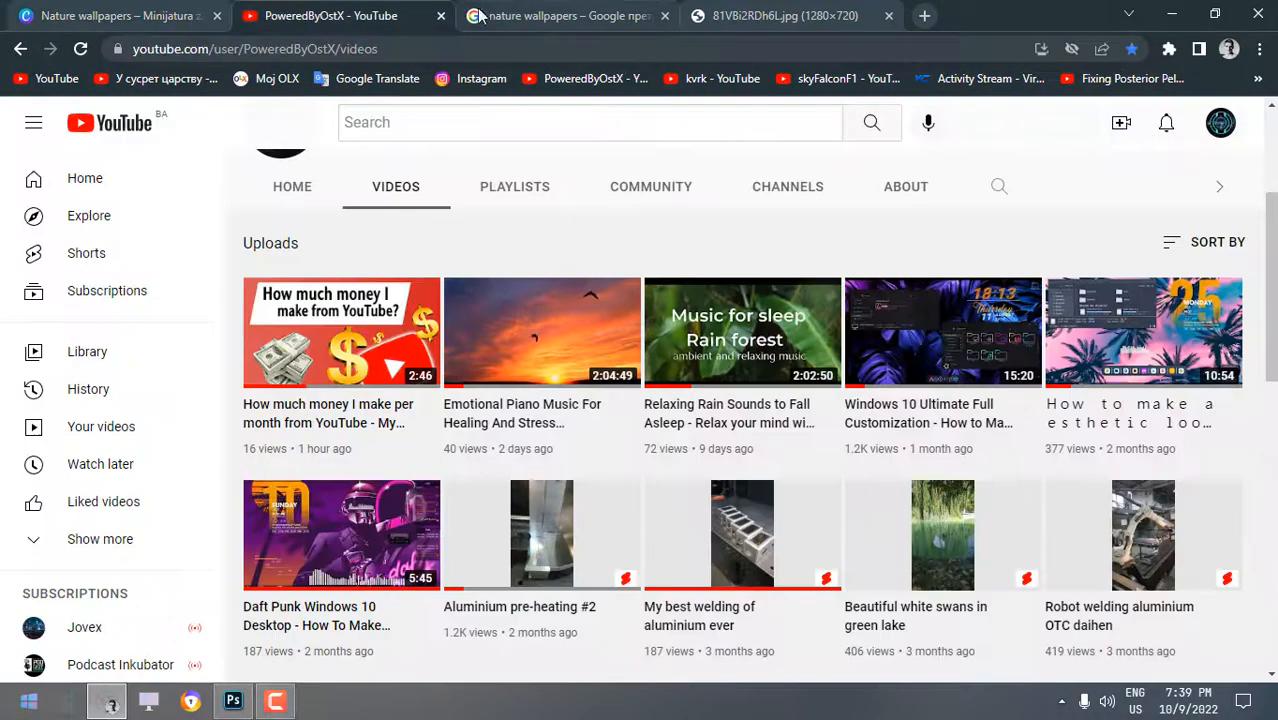
Check the rain forest thumbnail on the YouTube channel, and try adding the blurred leaf image to the design.
{"action": "left_click", "coordinate": [330, 15]}
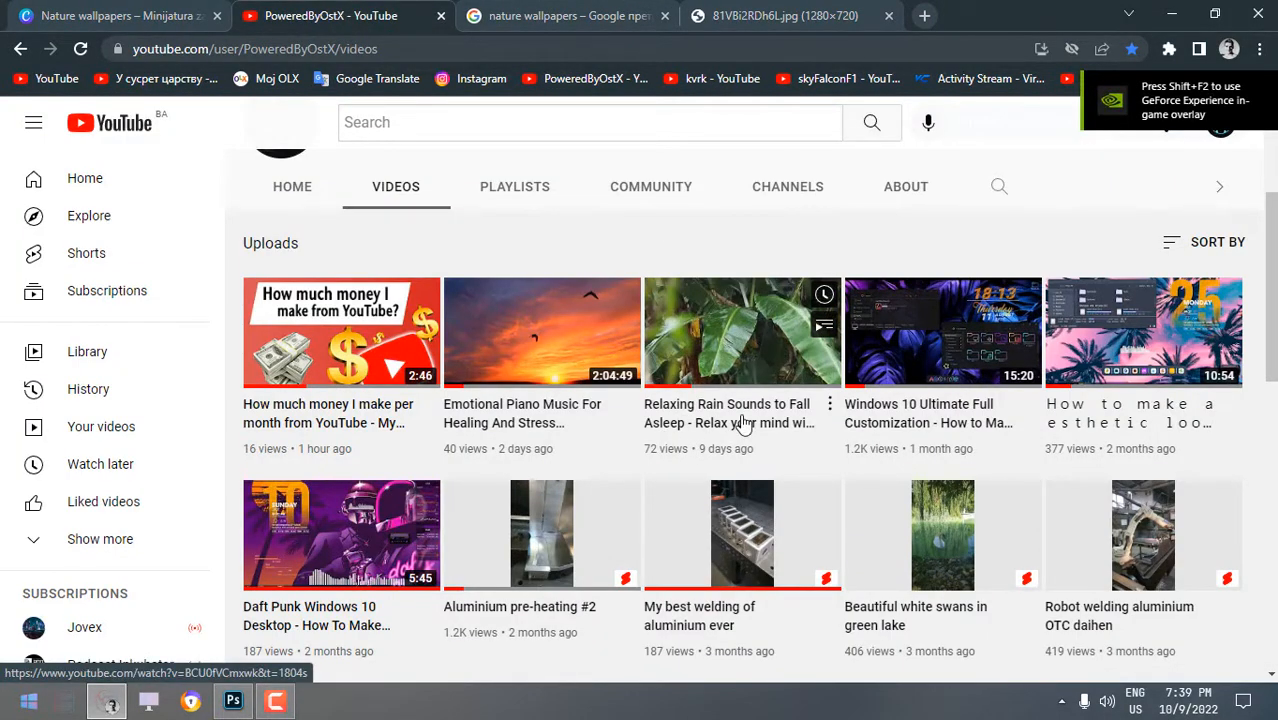
{"action": "left_click", "coordinate": [108, 20]}
{"action": "left_click", "coordinate": [188, 491]}
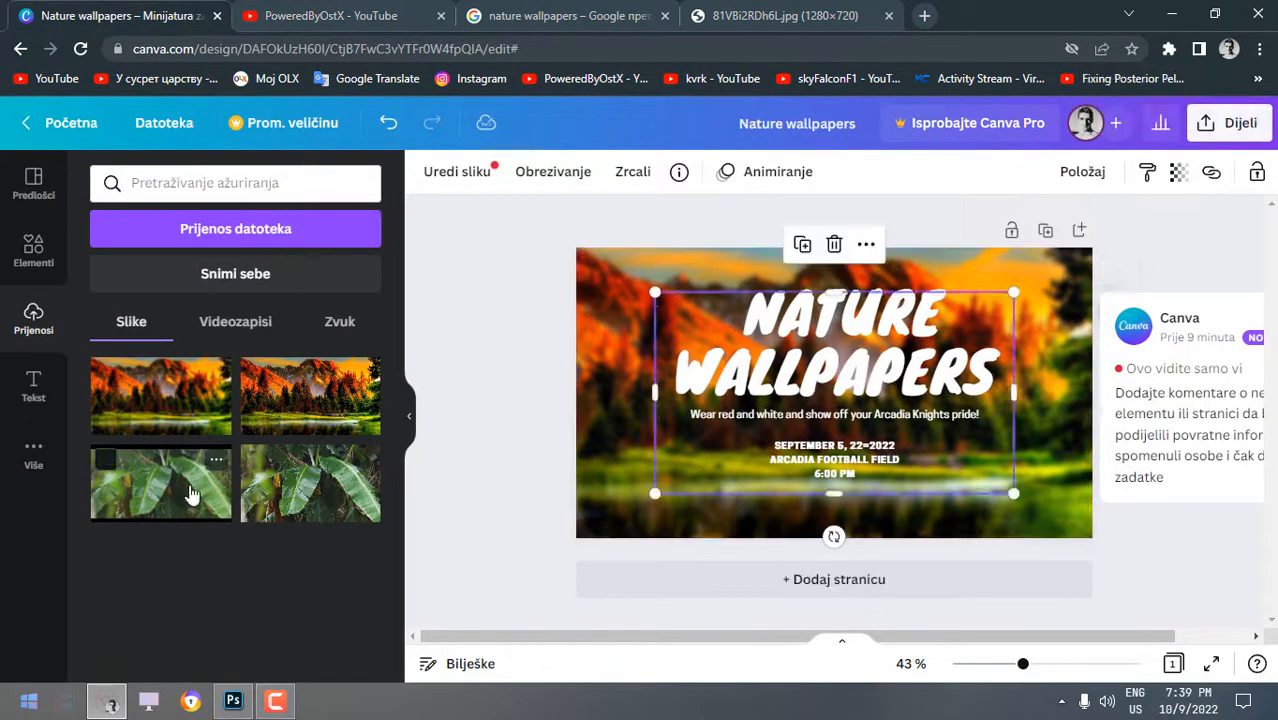
{"action": "left_click_drag", "start_coordinate": [656, 293], "coordinate": [736, 338]}
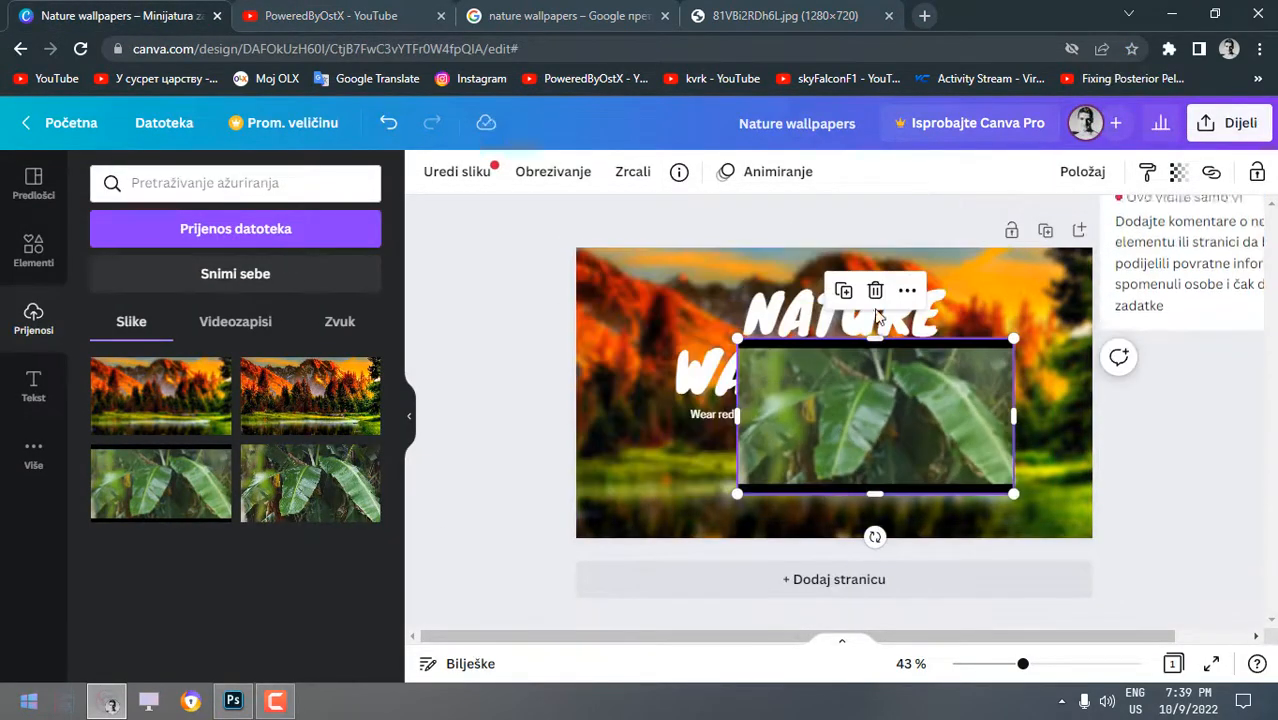
{"action": "key", "text": "Delete"}
Open the template collection and add a blank second page to the nature wallpapers design.
{"action": "left_click", "coordinate": [33, 185]}
{"action": "left_click_drag", "start_coordinate": [397, 377], "coordinate": [396, 485]}
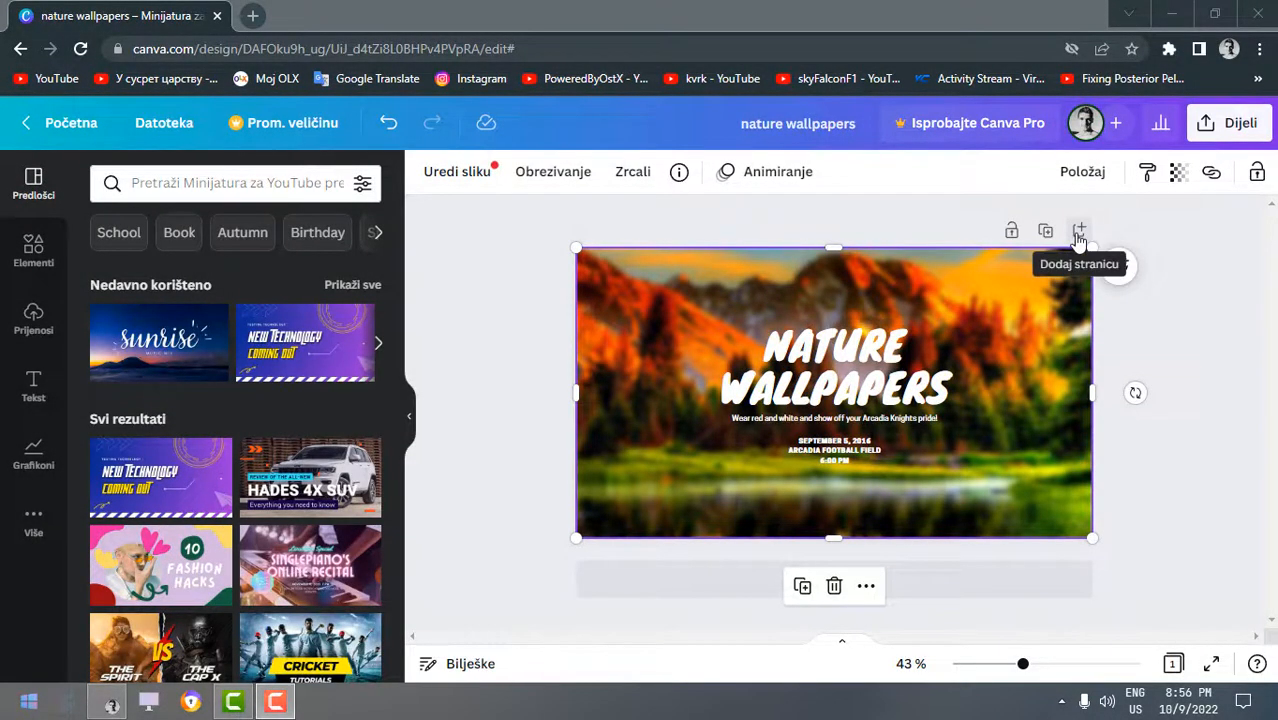
{"action": "left_click", "coordinate": [1077, 233]}
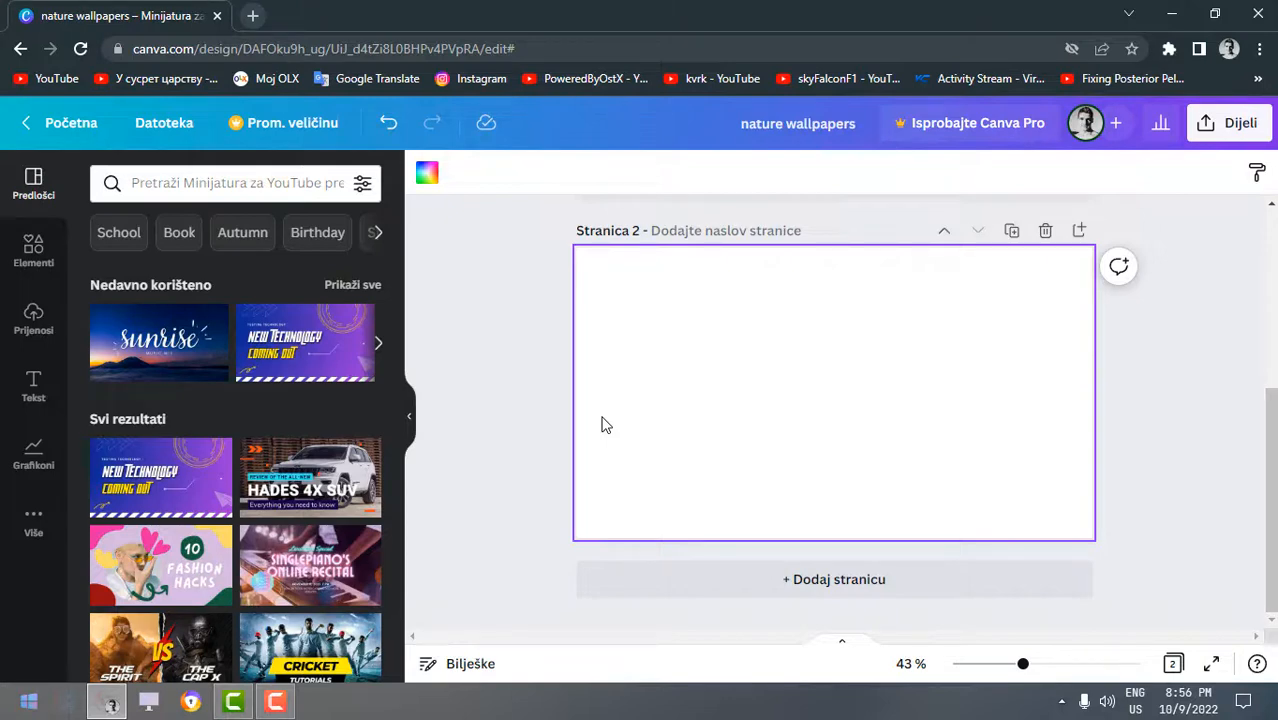
Browse the background collection and apply the starry nebula photo as the background of page 2.
{"action": "left_click", "coordinate": [24, 528]}
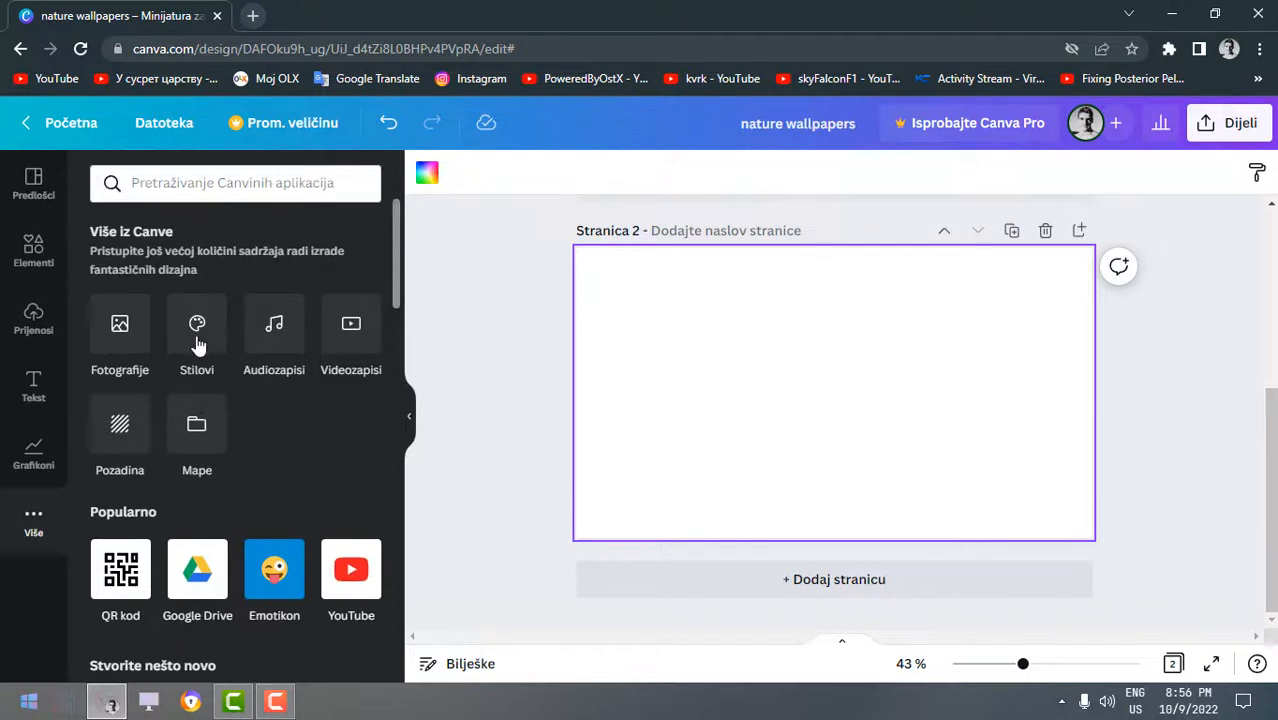
{"action": "left_click", "coordinate": [120, 440]}
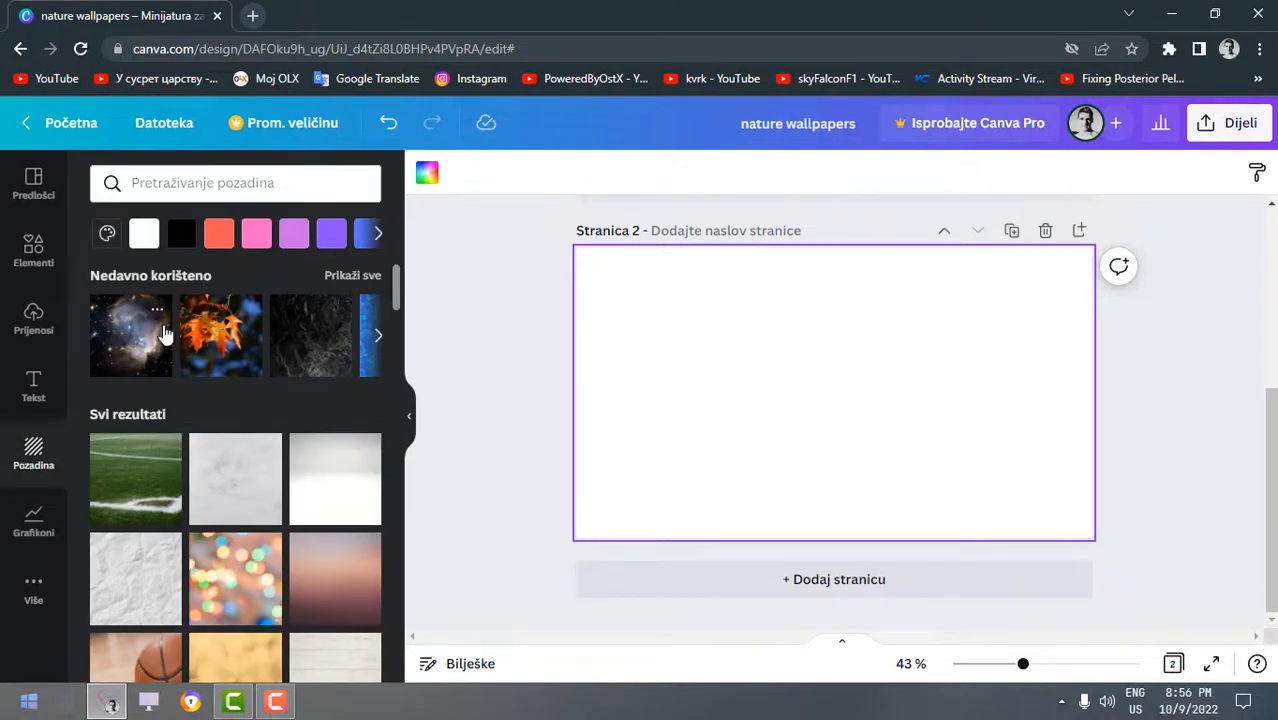
{"action": "left_click", "coordinate": [371, 352]}
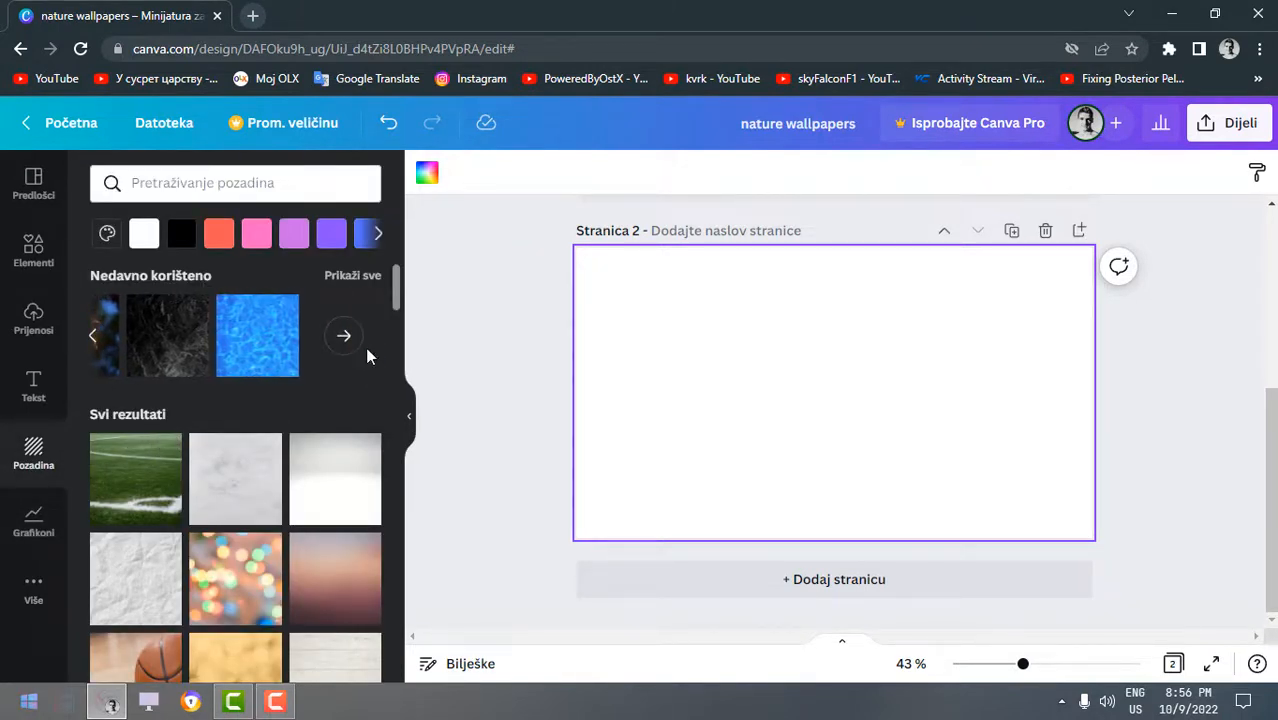
{"action": "scroll", "coordinate": [298, 508], "scroll_direction": "down", "scroll_amount": 5}
{"action": "scroll", "coordinate": [302, 521], "scroll_direction": "down", "scroll_amount": 5}
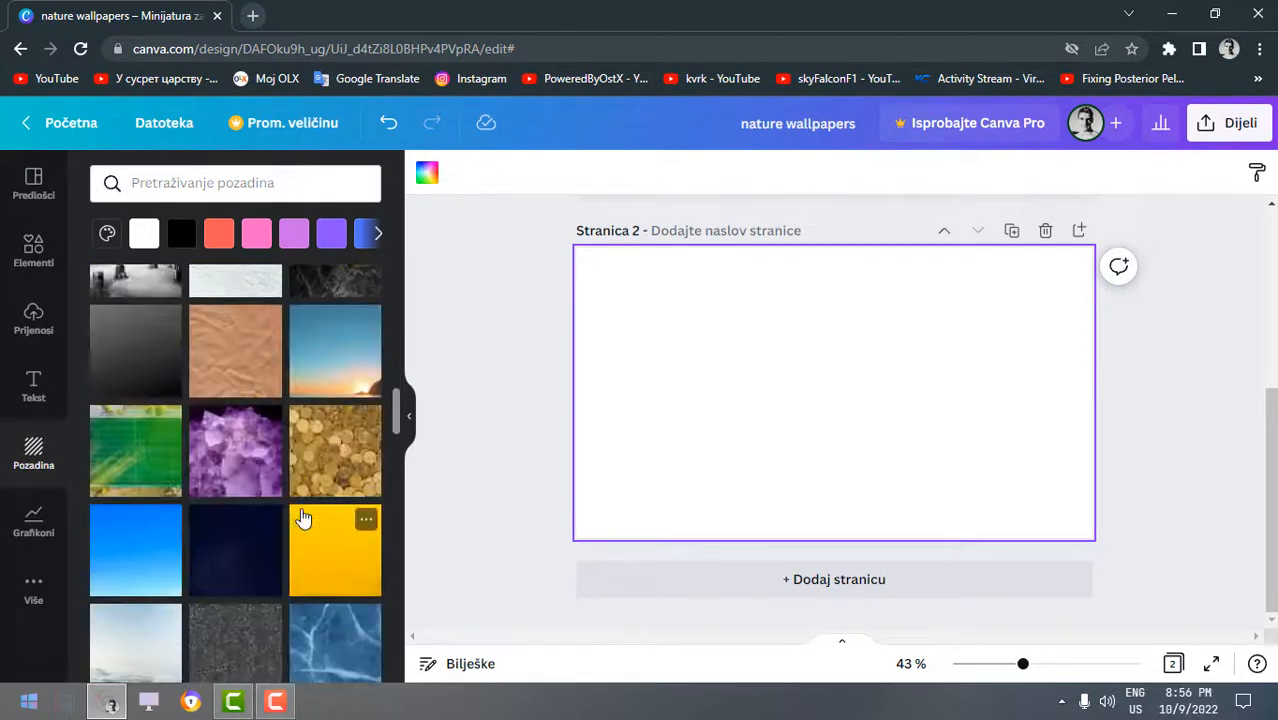
{"action": "scroll", "coordinate": [305, 513], "scroll_direction": "down", "scroll_amount": 3}
{"action": "scroll", "coordinate": [308, 508], "scroll_direction": "down", "scroll_amount": 3}
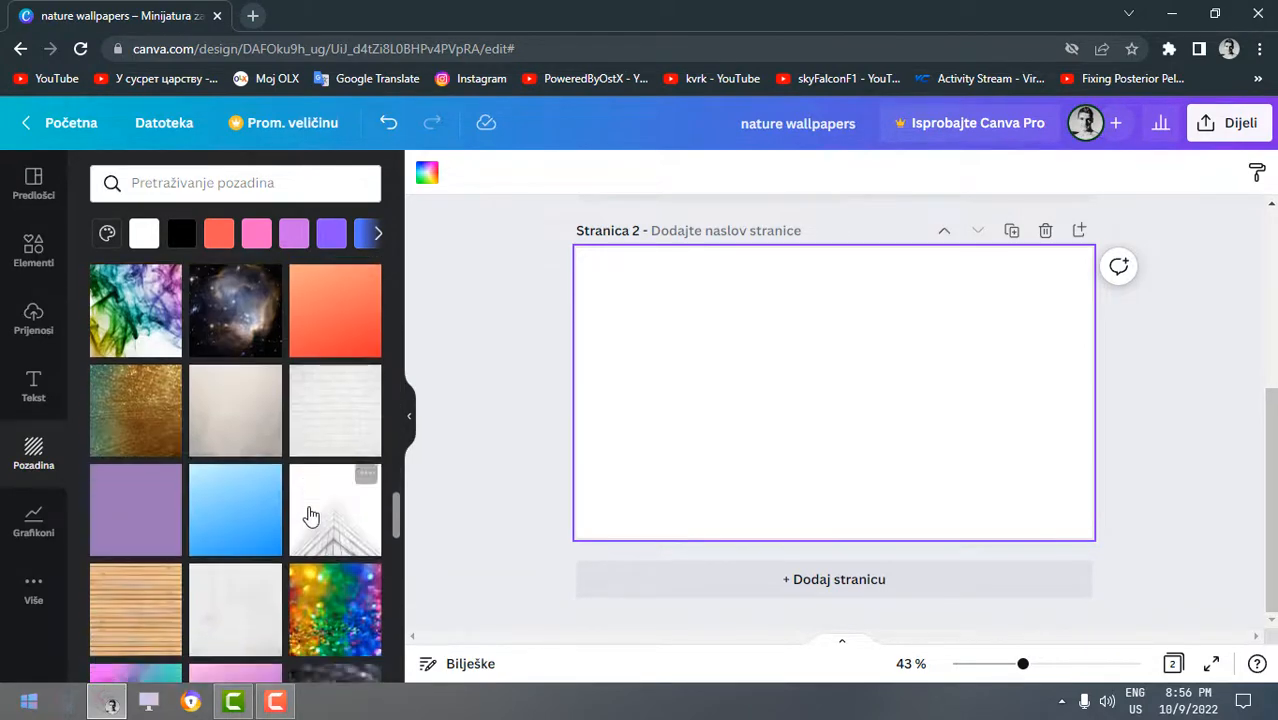
{"action": "scroll", "coordinate": [304, 506], "scroll_direction": "down", "scroll_amount": 2}
{"action": "scroll", "coordinate": [304, 506], "scroll_direction": "up", "scroll_amount": 3}
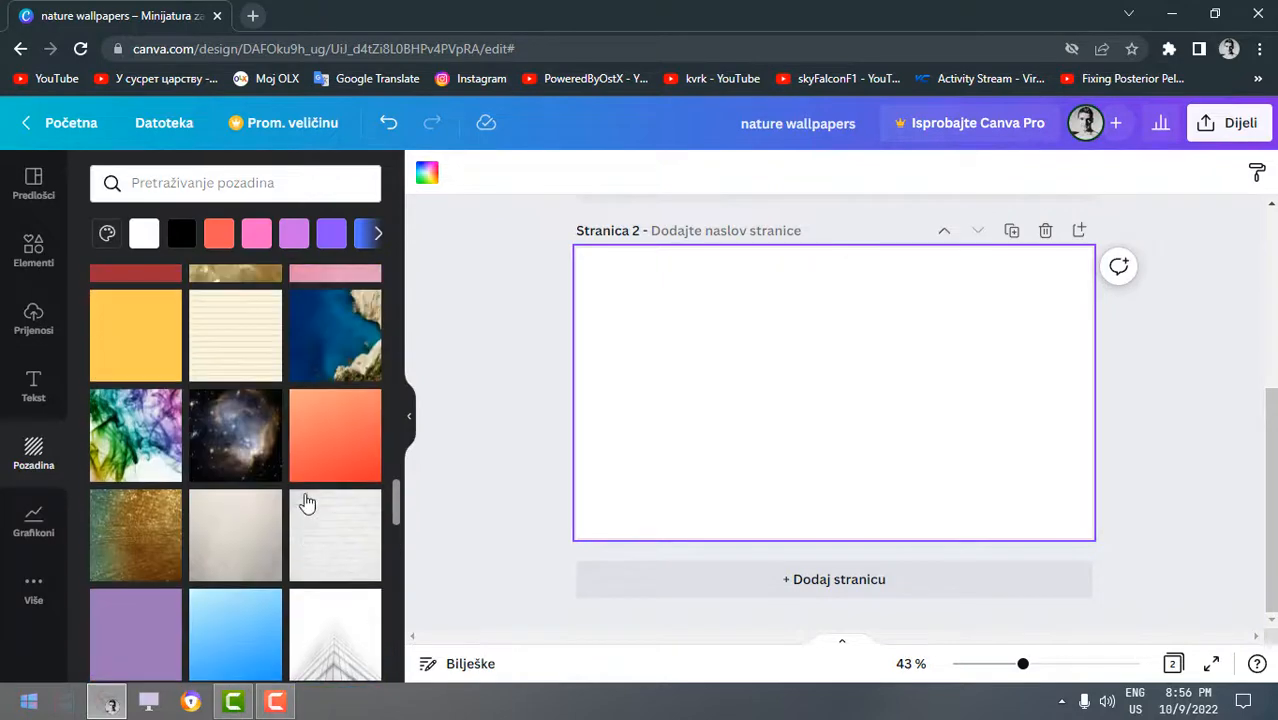
{"action": "left_click", "coordinate": [238, 436]}
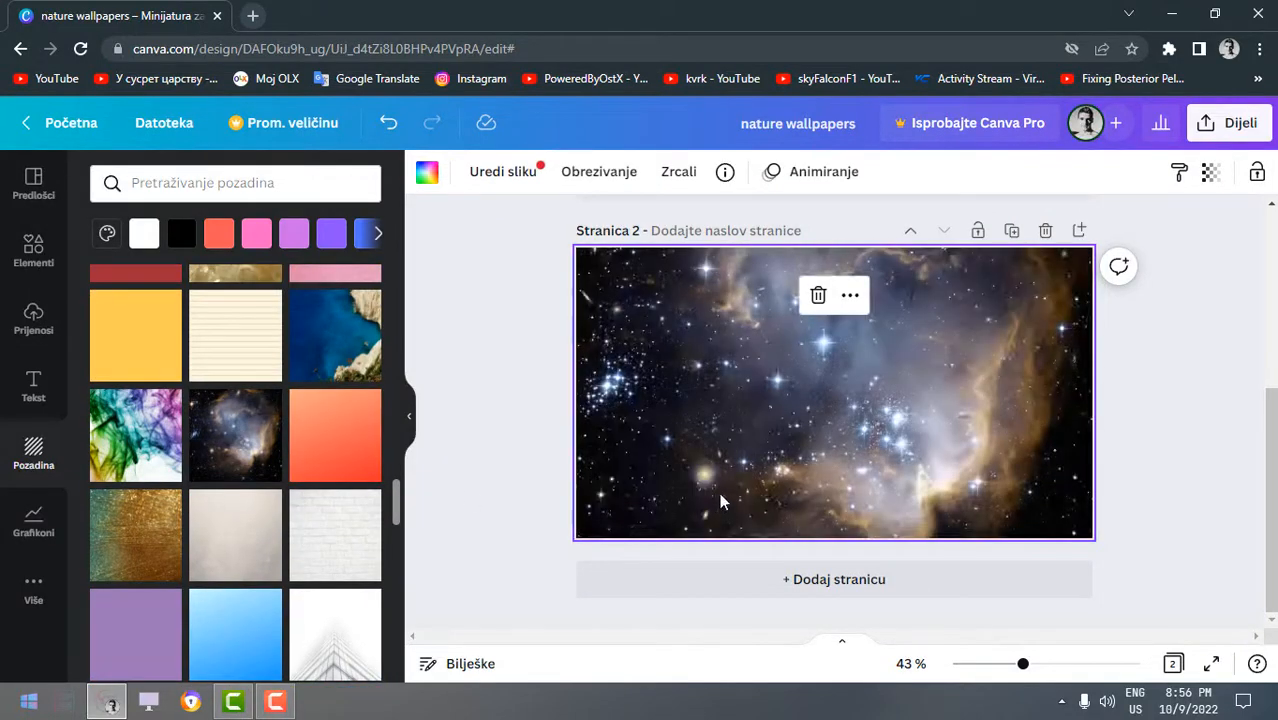
Browse the available styles, looking through the colour palettes, font sets and colour-and-font combinations.
{"action": "scroll", "coordinate": [268, 460], "scroll_direction": "up", "scroll_amount": 8}
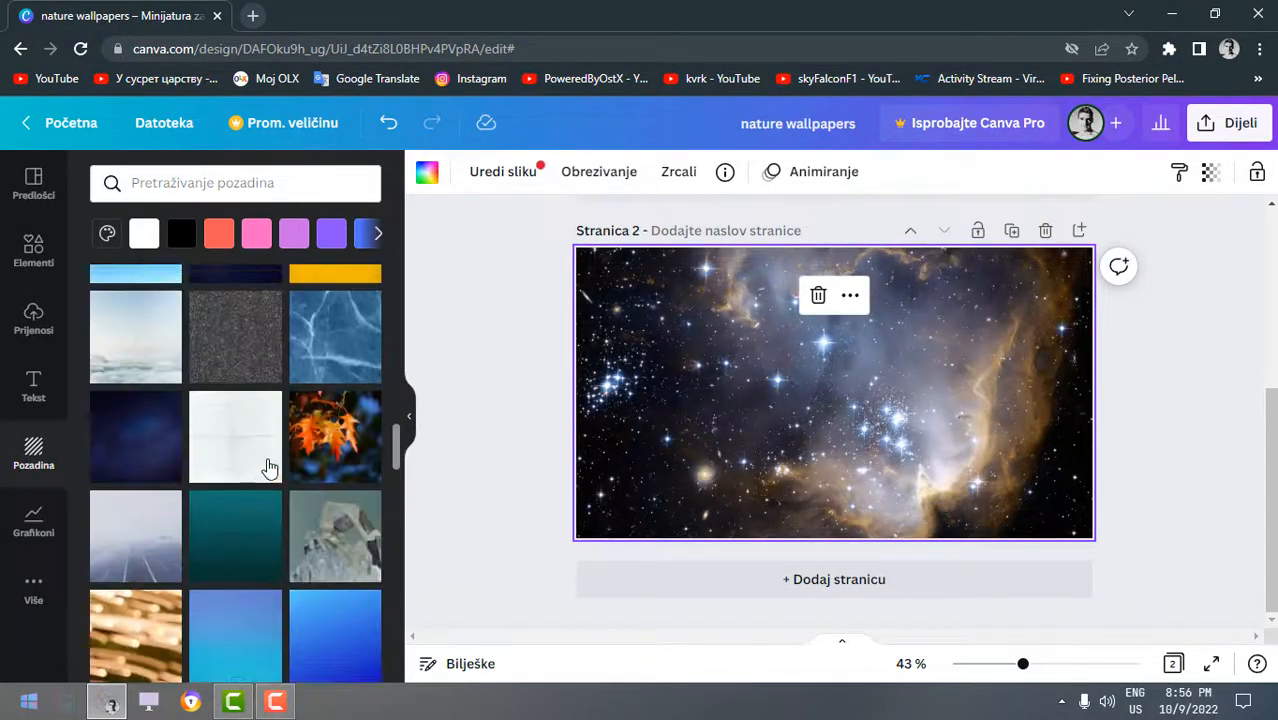
{"action": "scroll", "coordinate": [127, 500], "scroll_direction": "up", "scroll_amount": 5}
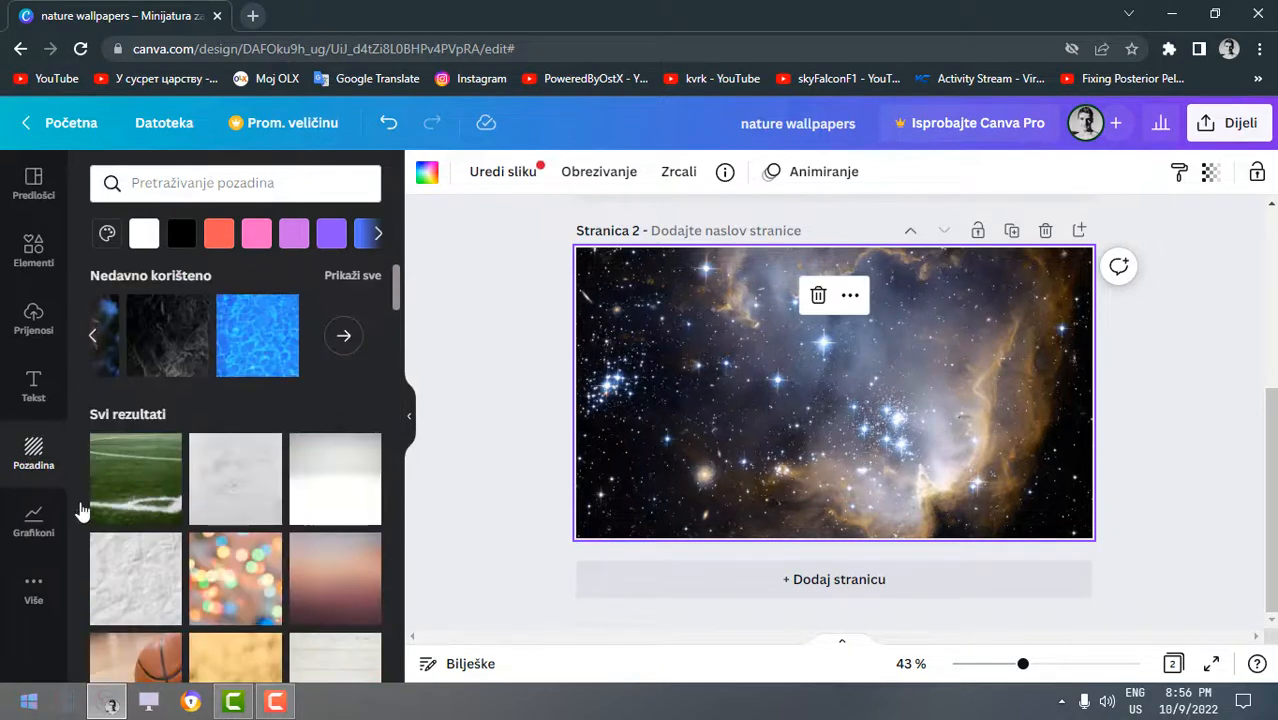
{"action": "left_click", "coordinate": [45, 617]}
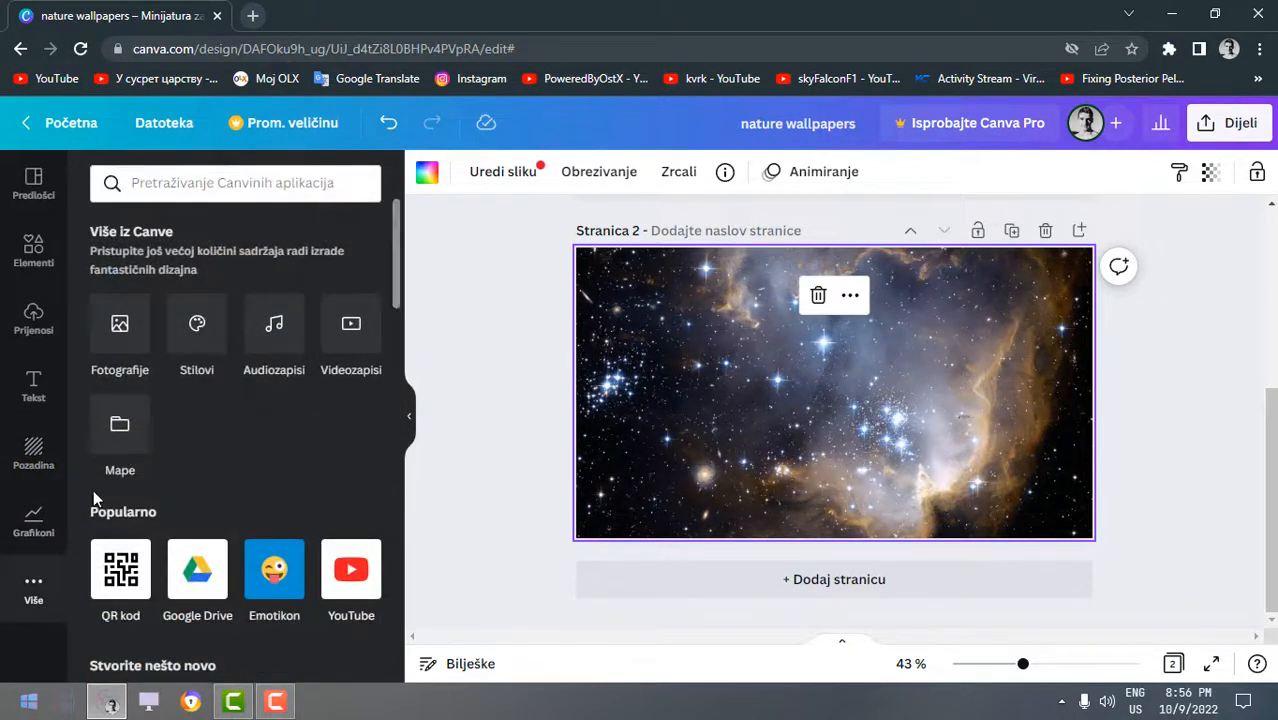
{"action": "left_click", "coordinate": [212, 368]}
{"action": "scroll", "coordinate": [288, 515], "scroll_direction": "down", "scroll_amount": 3}
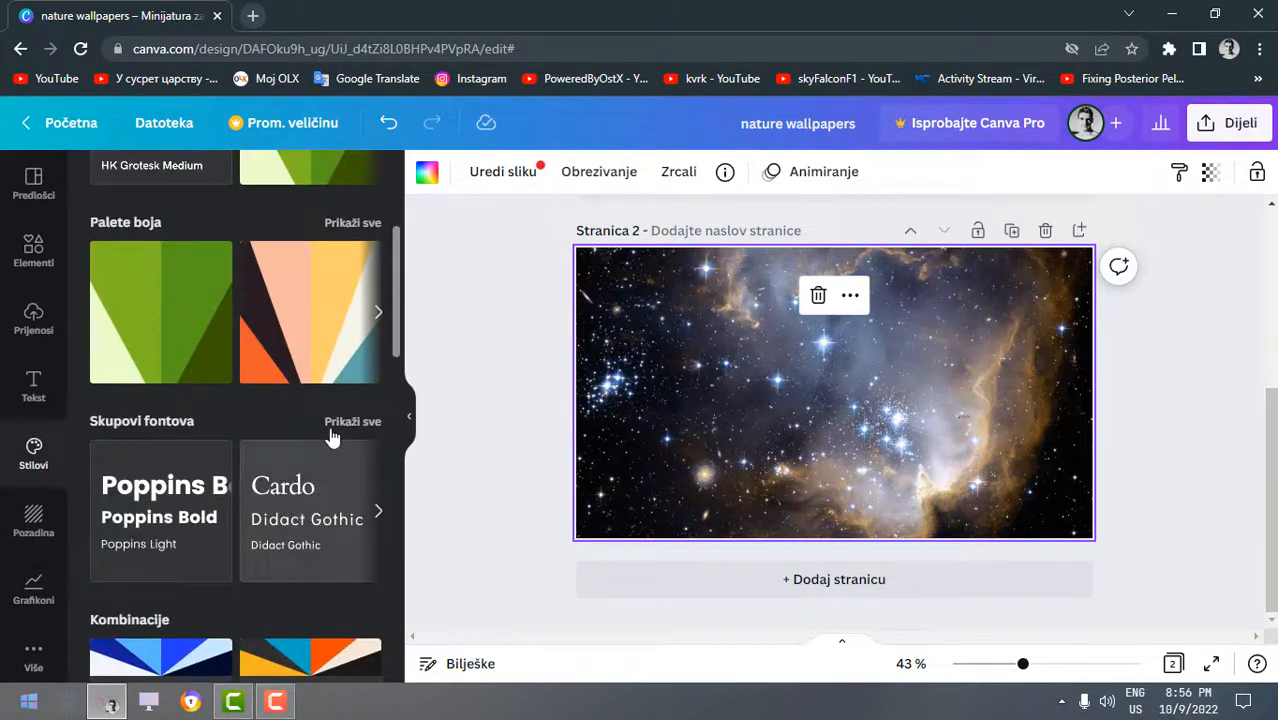
{"action": "scroll", "coordinate": [333, 437], "scroll_direction": "down", "scroll_amount": 3}
{"action": "scroll", "coordinate": [271, 414], "scroll_direction": "up", "scroll_amount": 5}
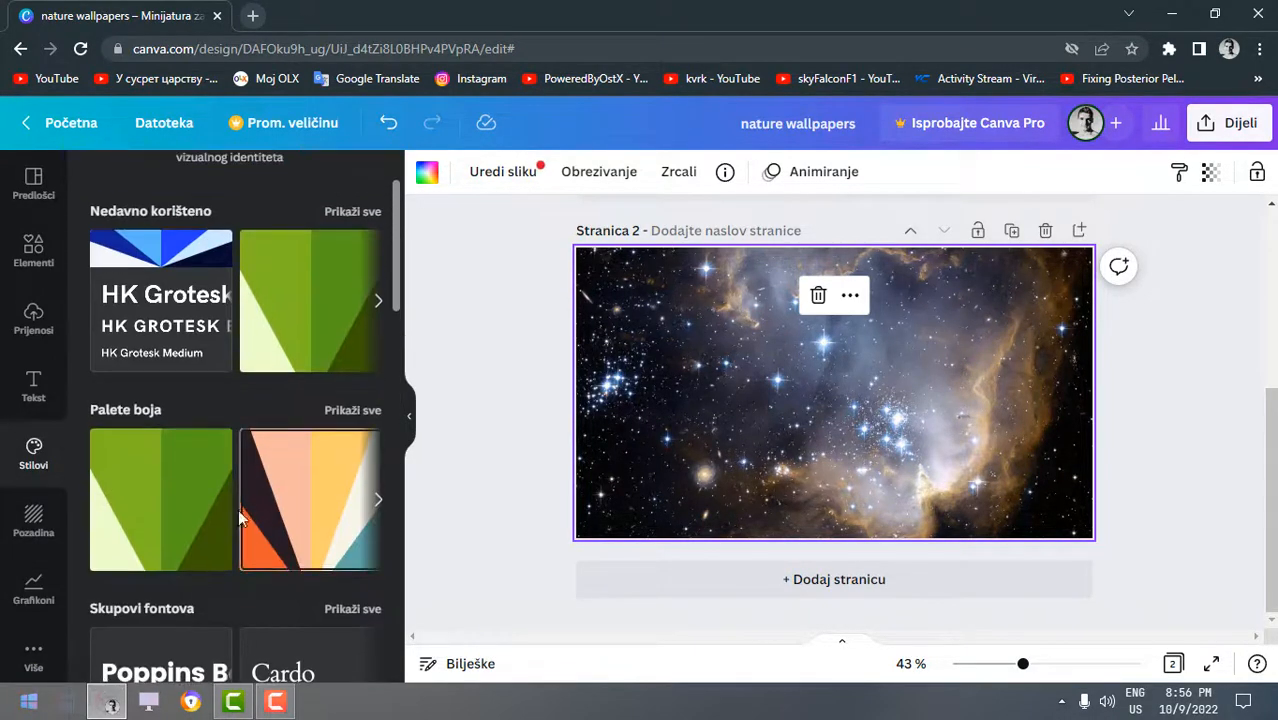
{"action": "scroll", "coordinate": [250, 505], "scroll_direction": "down", "scroll_amount": 5}
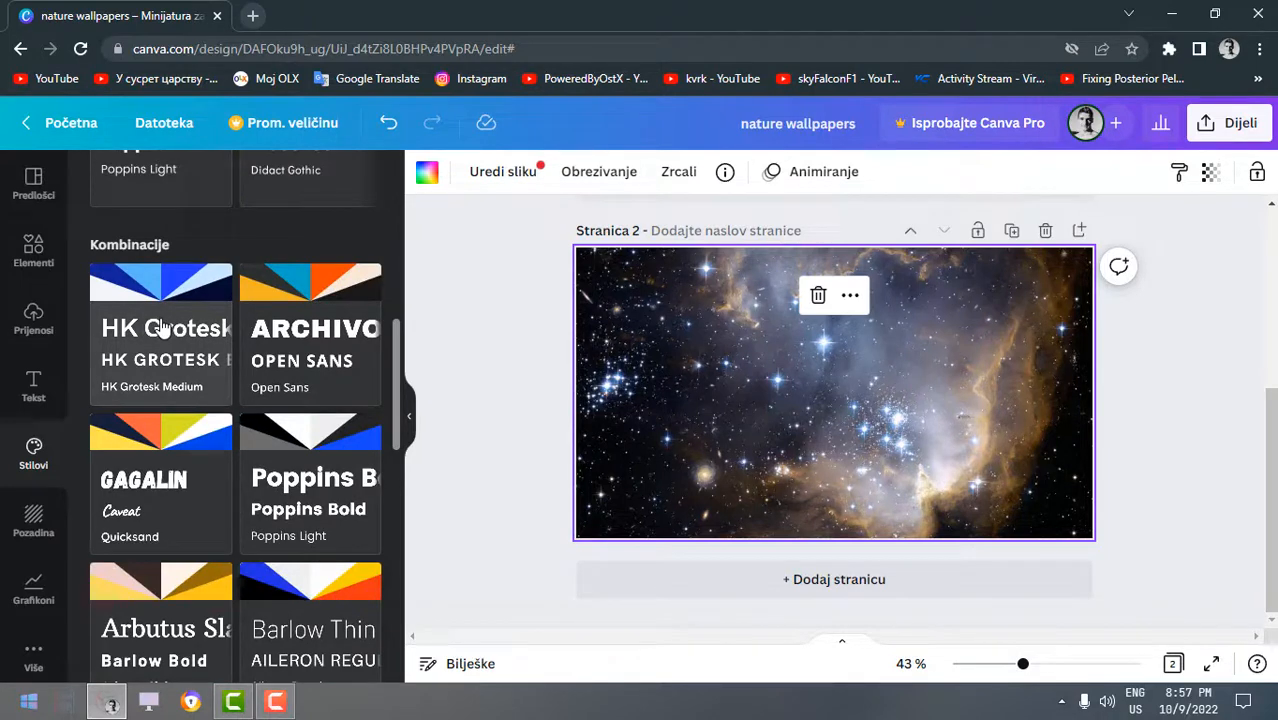
Add the HK Grotesk text combination to page 2, reading "Cosmos", "BEST SOUND OF UNIVERSE" and "relaxing music".
{"action": "left_click", "coordinate": [162, 327]}
{"action": "double_click", "coordinate": [859, 379]}
{"action": "type", "text": "Cosmos"}
{"action": "double_click", "coordinate": [883, 409]}
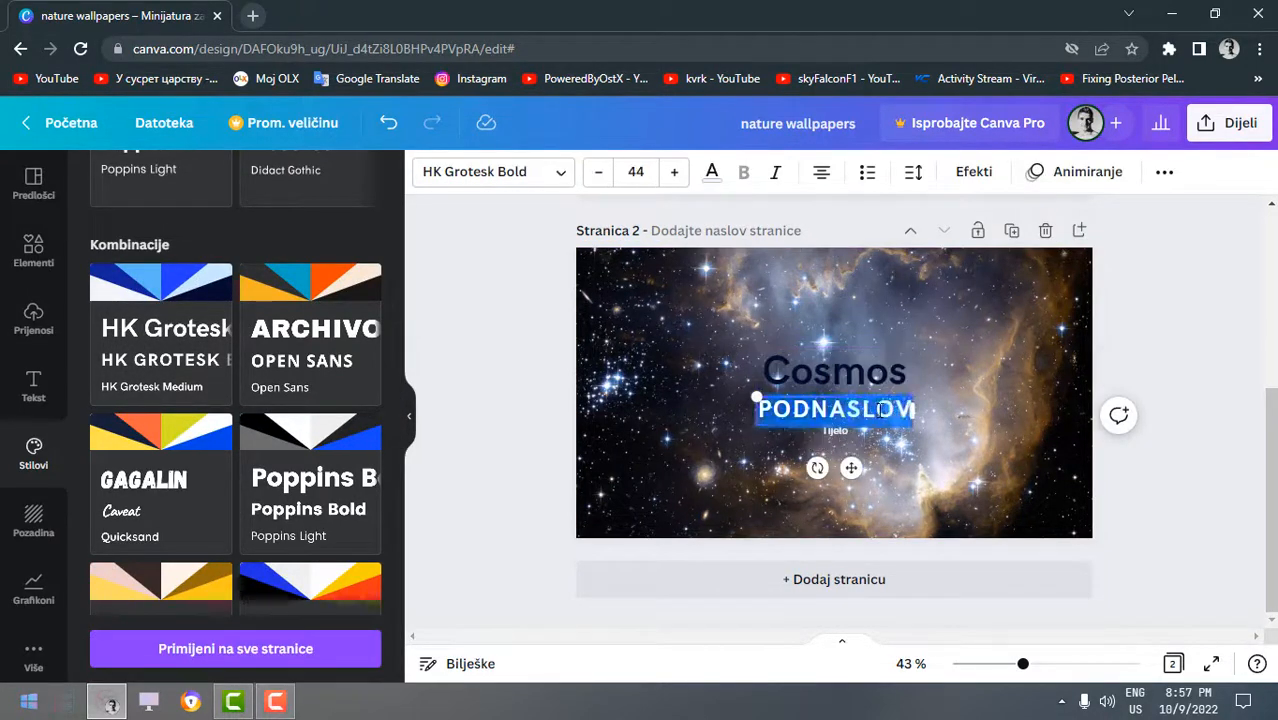
{"action": "type", "text": "BEST SOUND OF UNIVERSE"}
{"action": "double_click", "coordinate": [836, 430]}
{"action": "key", "text": "BackSpace"}
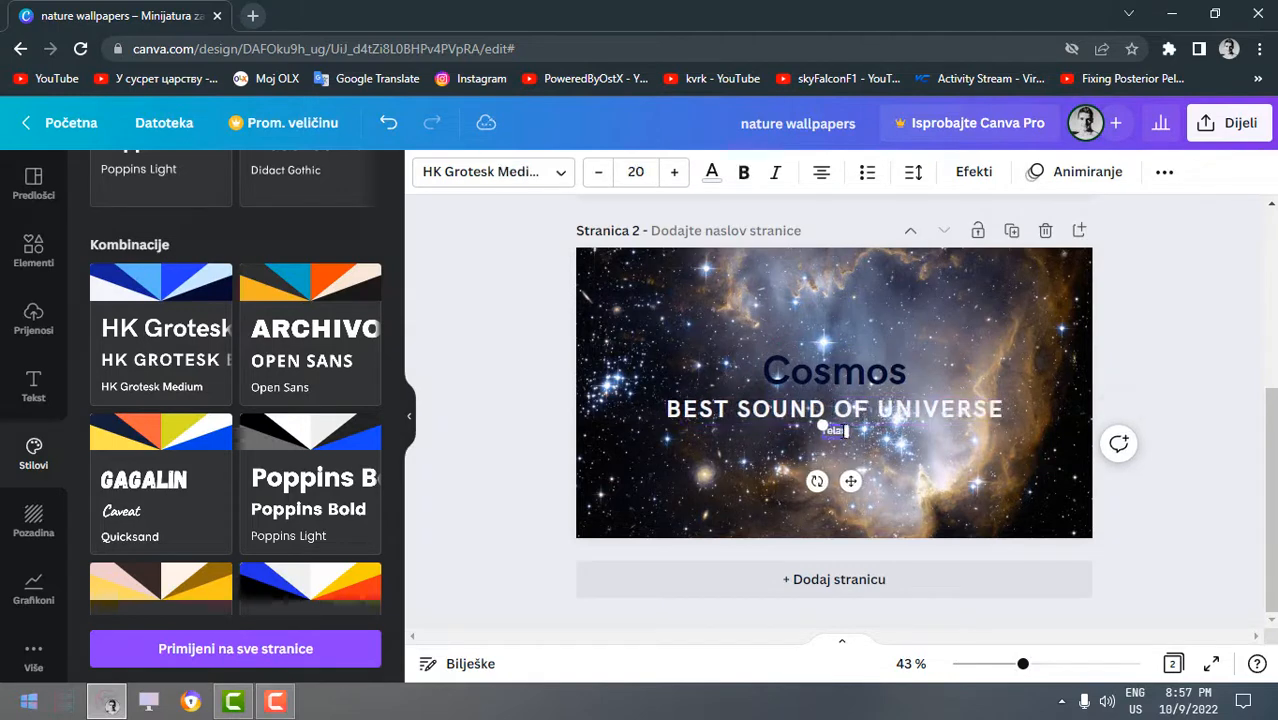
{"action": "type", "text": "relaxing music"}
Enlarge the "Cosmos" title to about size 118, widen the subtitle below it, and move both up on the page.
{"action": "left_click", "coordinate": [850, 372]}
{"action": "left_click_drag", "start_coordinate": [907, 349], "coordinate": [985, 323]}
{"action": "left_click_drag", "start_coordinate": [874, 359], "coordinate": [834, 331]}
{"action": "left_click", "coordinate": [935, 409]}
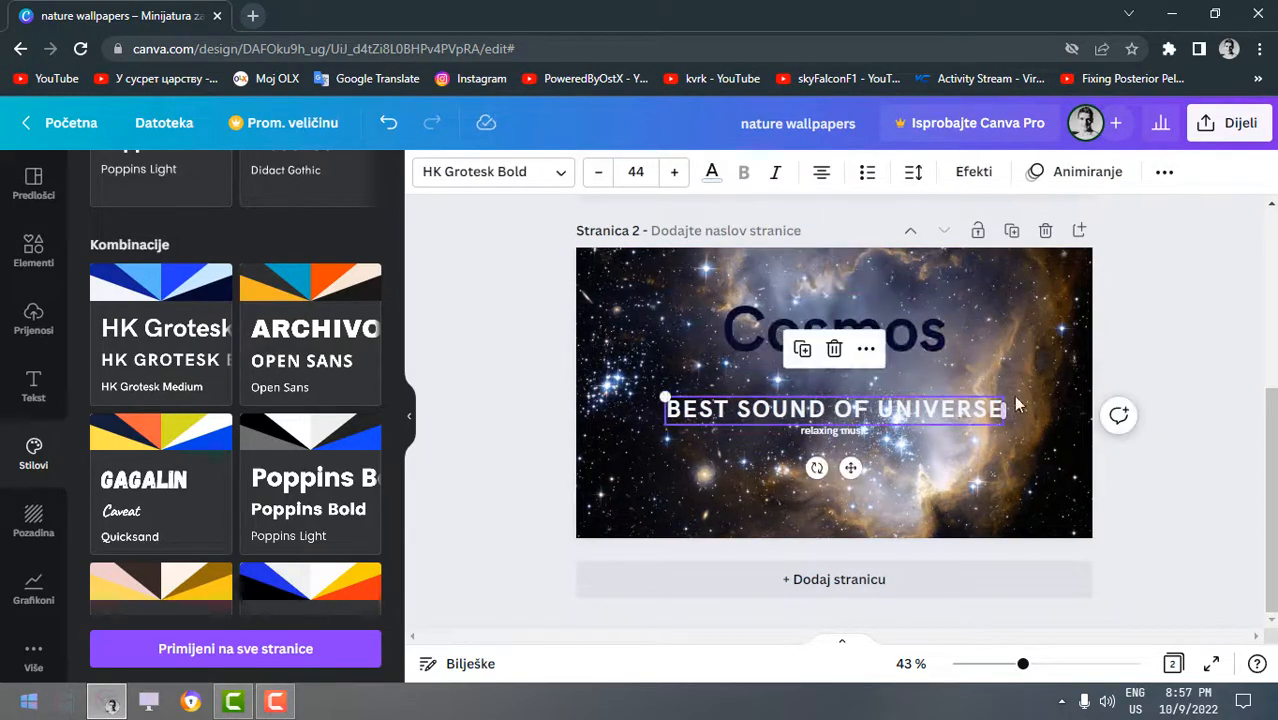
{"action": "left_click_drag", "start_coordinate": [667, 397], "coordinate": [620, 393]}
{"action": "left_click_drag", "start_coordinate": [661, 407], "coordinate": [718, 380]}
{"action": "left_click", "coordinate": [620, 316]}
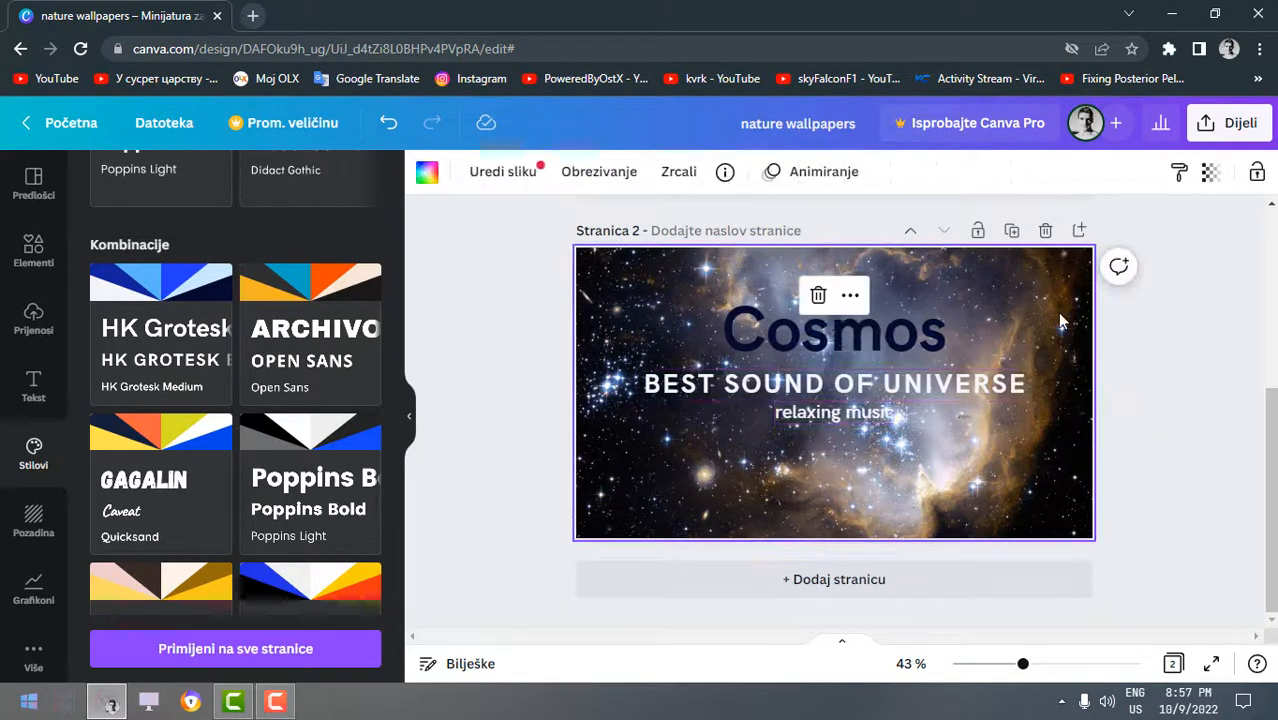
Try a different text colour on the "Cosmos" title and undo the change.
{"action": "right_click", "coordinate": [846, 330]}
{"action": "left_click", "coordinate": [888, 289]}
{"action": "left_click", "coordinate": [895, 328]}
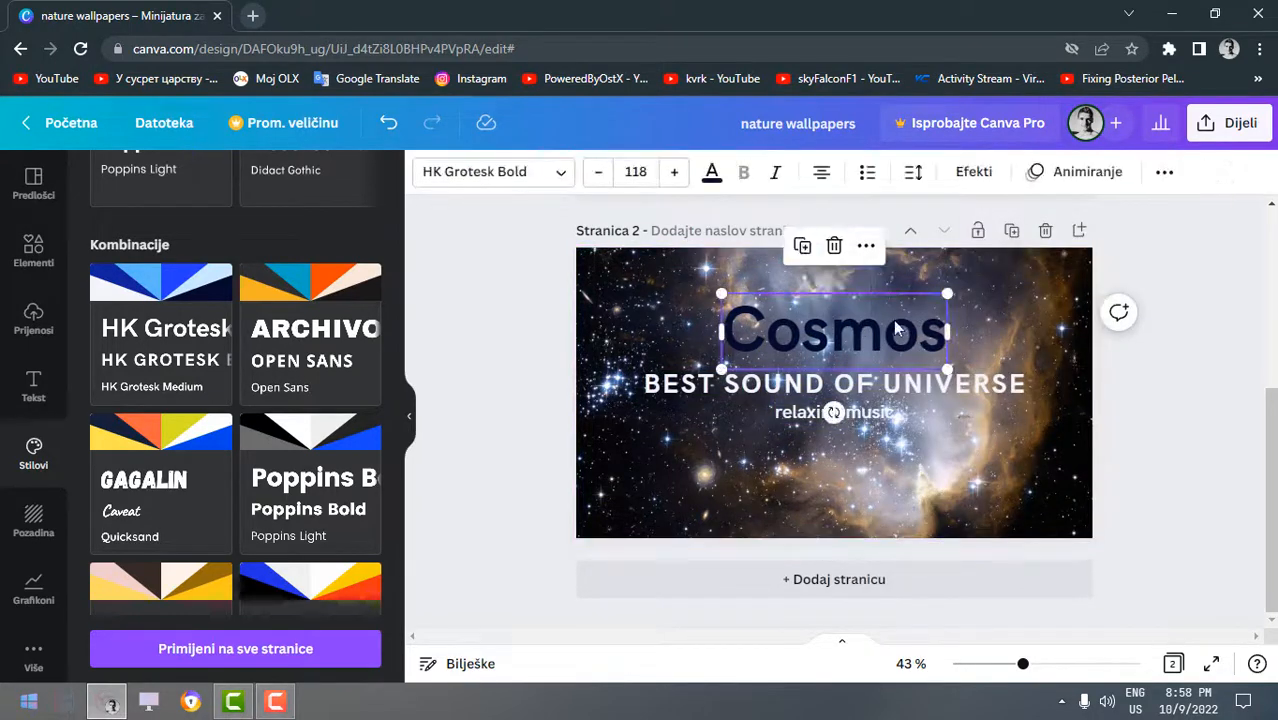
{"action": "double_click", "coordinate": [895, 328]}
{"action": "left_click", "coordinate": [712, 171]}
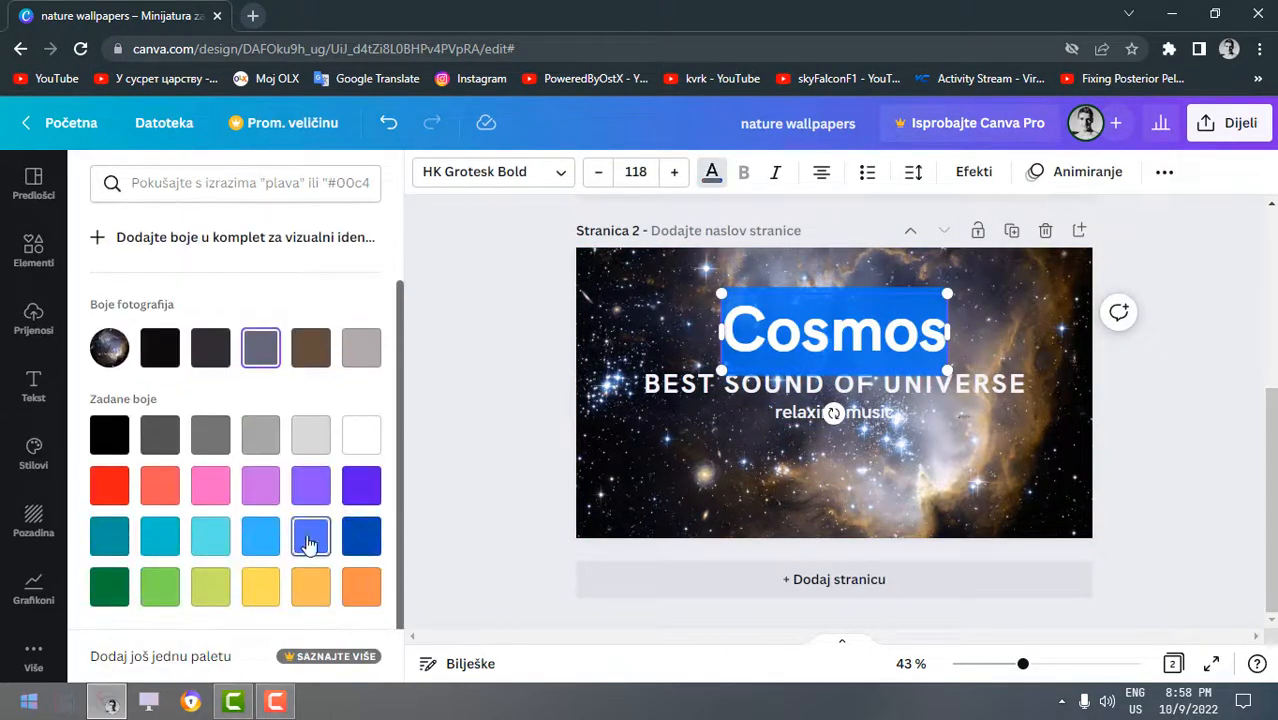
{"action": "key", "text": "ctrl+z"}
Recolour the "Cosmos" title with the custom dark purple #2D0A66.
{"action": "double_click", "coordinate": [786, 336]}
{"action": "left_click", "coordinate": [712, 171]}
{"action": "left_click", "coordinate": [109, 270]}
{"action": "left_click_drag", "start_coordinate": [339, 432], "coordinate": [283, 431]}
{"action": "left_click", "coordinate": [331, 375]}
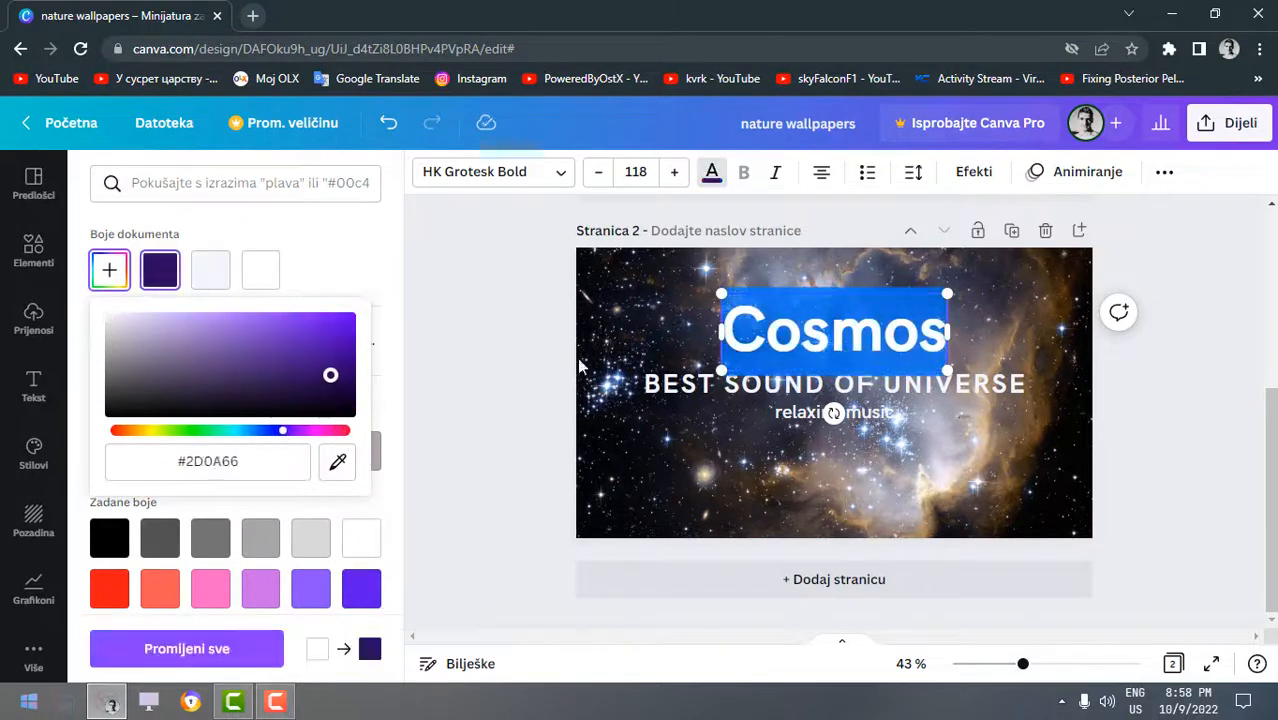
Apply the Summer filter at intensity 50 to the nebula background photo.
{"action": "left_click", "coordinate": [580, 368]}
{"action": "left_click", "coordinate": [503, 171]}
{"action": "scroll", "coordinate": [287, 398], "scroll_direction": "down", "scroll_amount": 4}
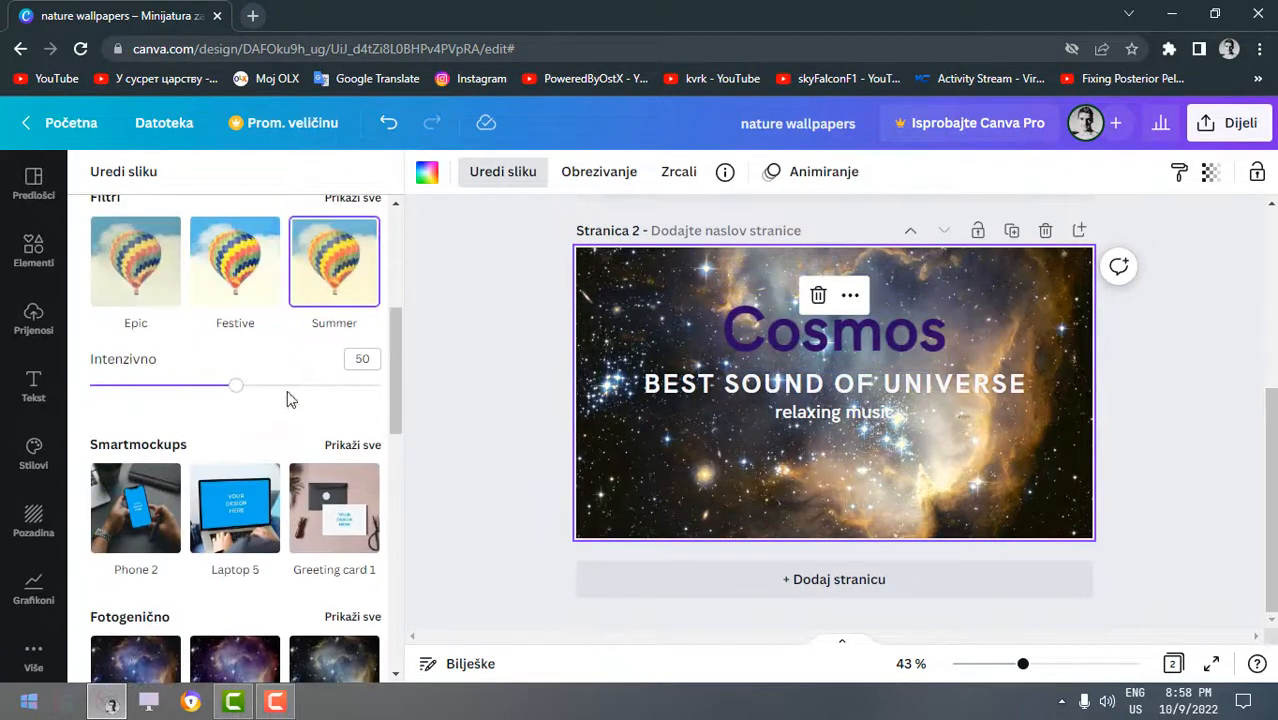
Preview the page animation styles on the Cosmos design.
{"action": "left_click", "coordinate": [812, 171]}
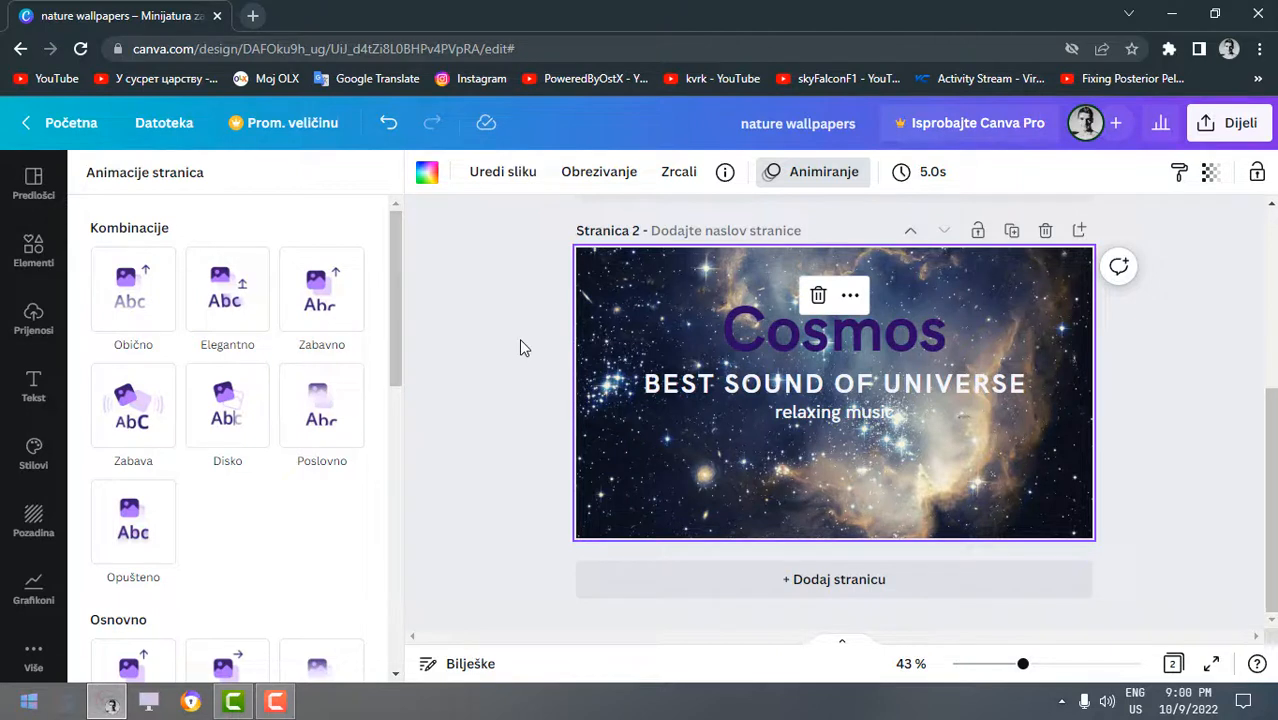
{"action": "left_click", "coordinate": [169, 465]}
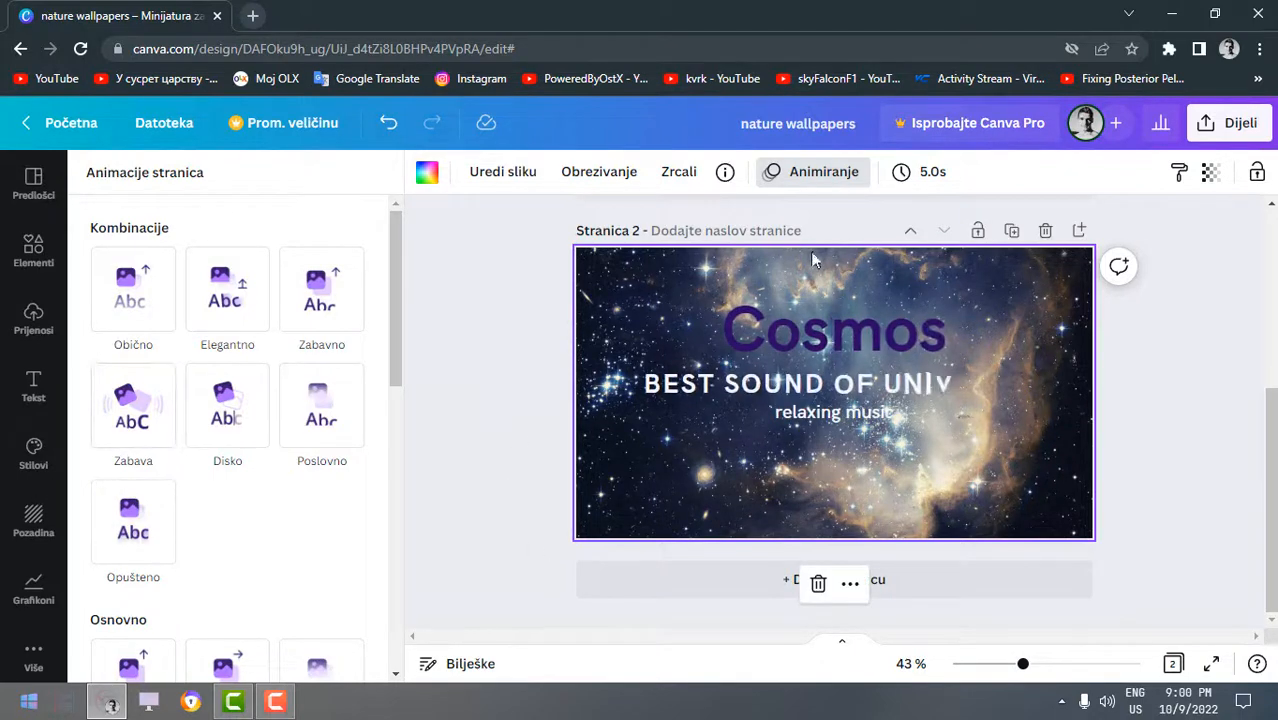
{"action": "left_click", "coordinate": [835, 178]}
{"action": "left_click", "coordinate": [835, 178]}
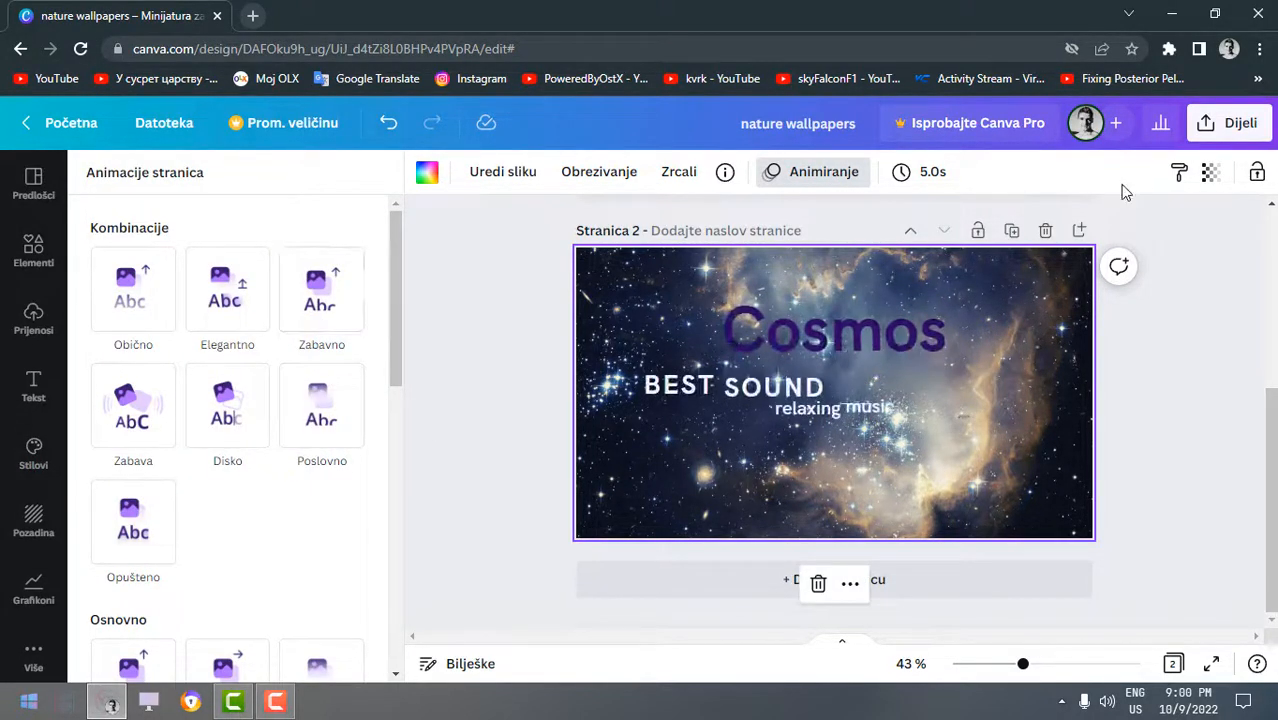
Check the sharing options for downloading the design, and close them.
{"action": "left_click", "coordinate": [1225, 123]}
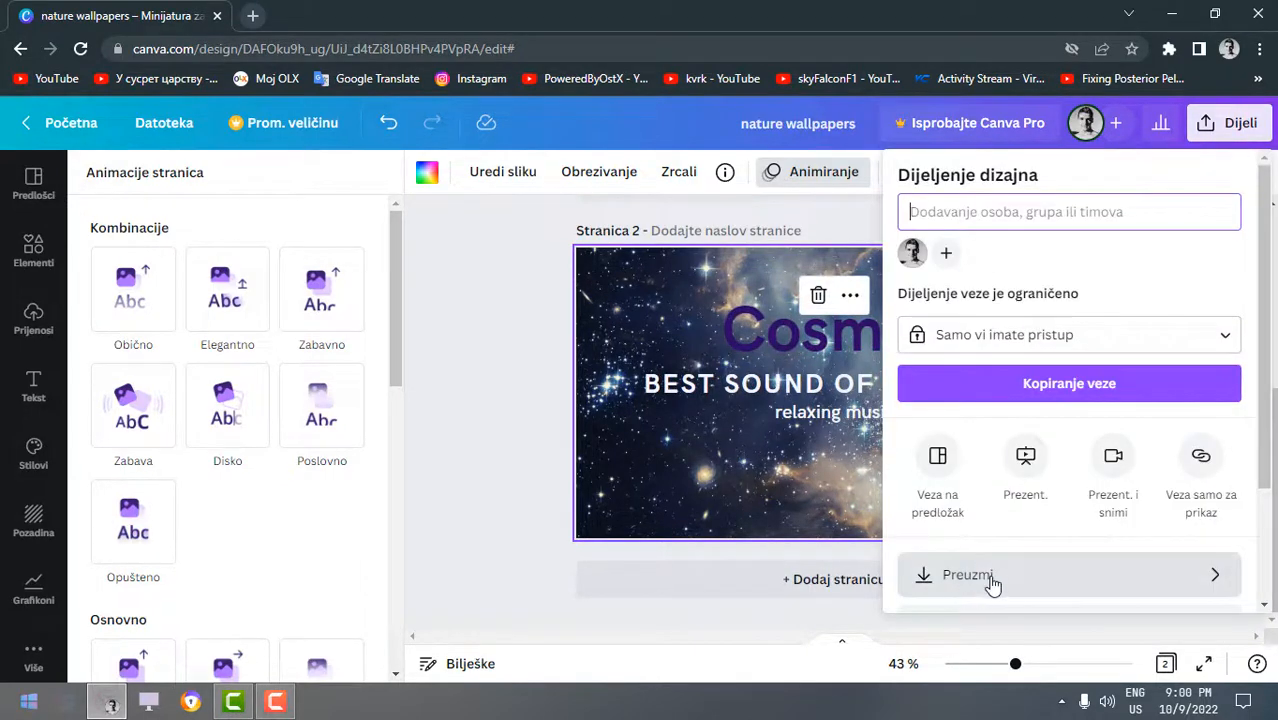
{"action": "left_click", "coordinate": [483, 476]}
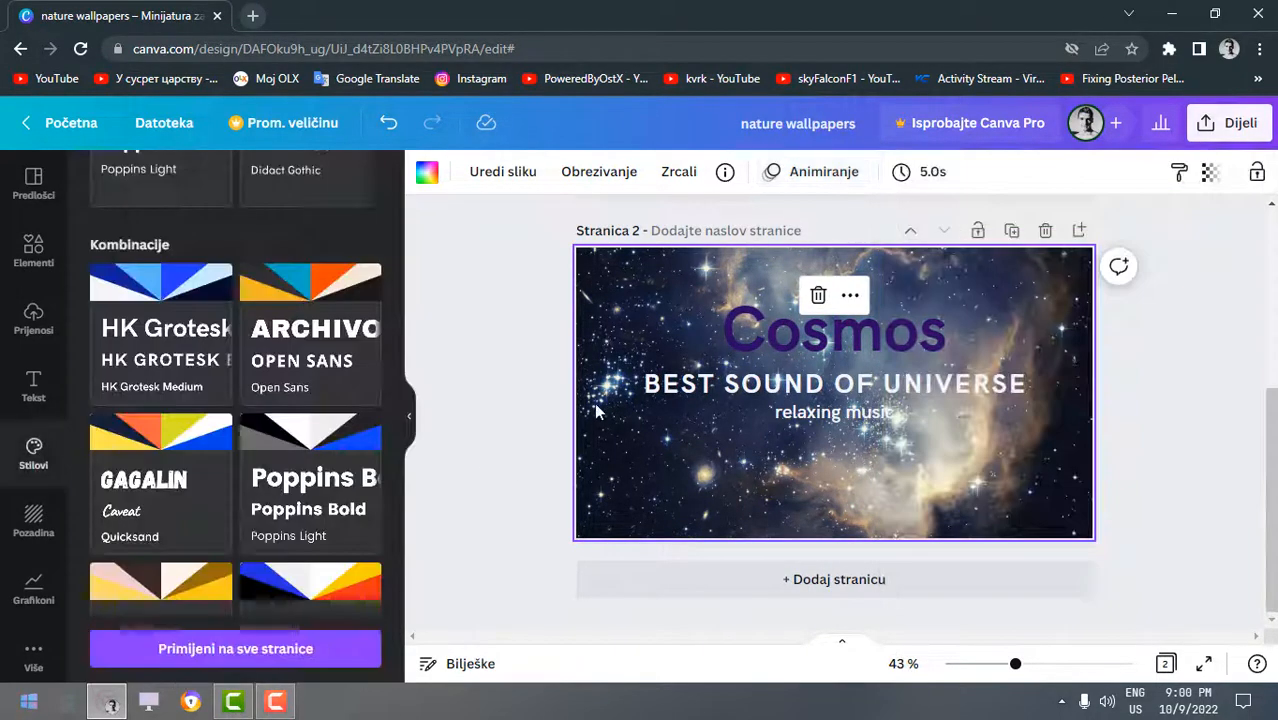